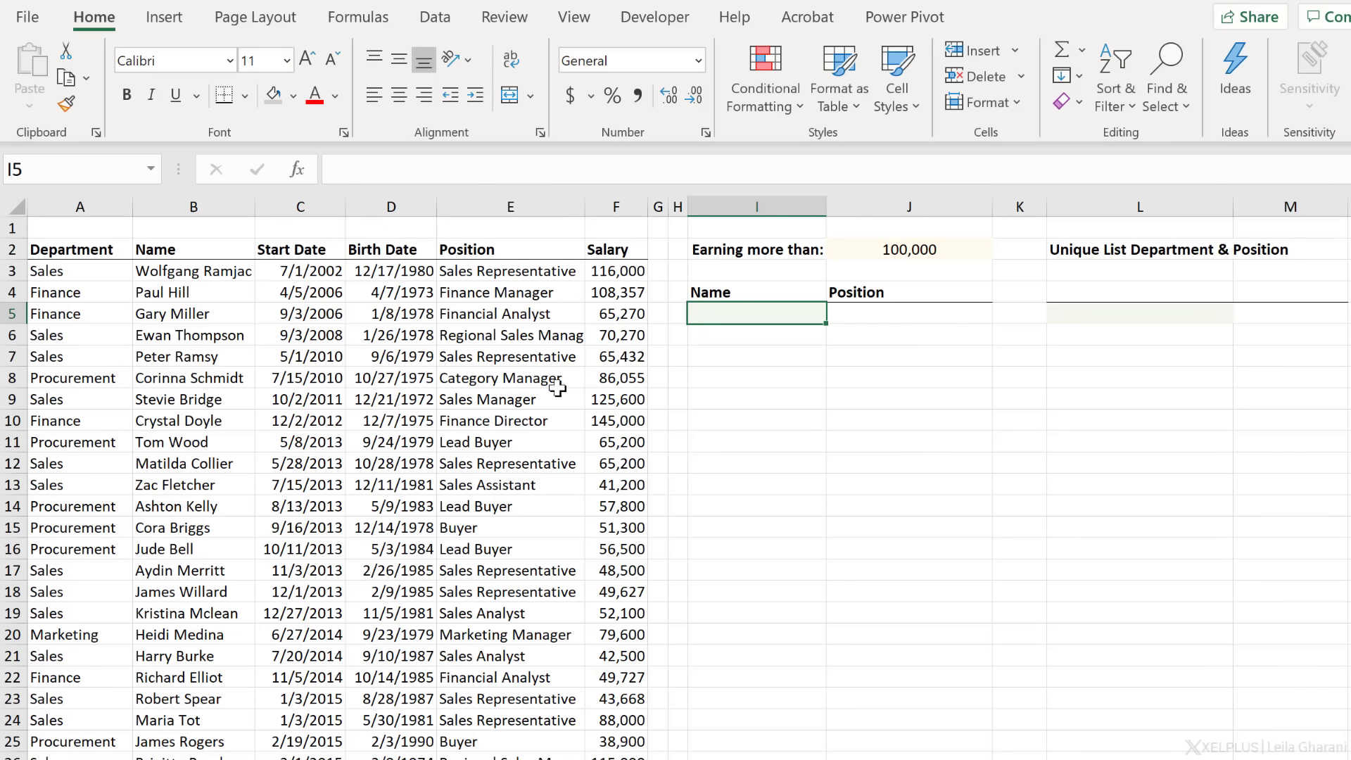
- Examine the Name, Position and Salary columns alongside the earnings threshold in J2 and the output area I5:J10
{"action": "left_click", "coordinate": [226, 292]}
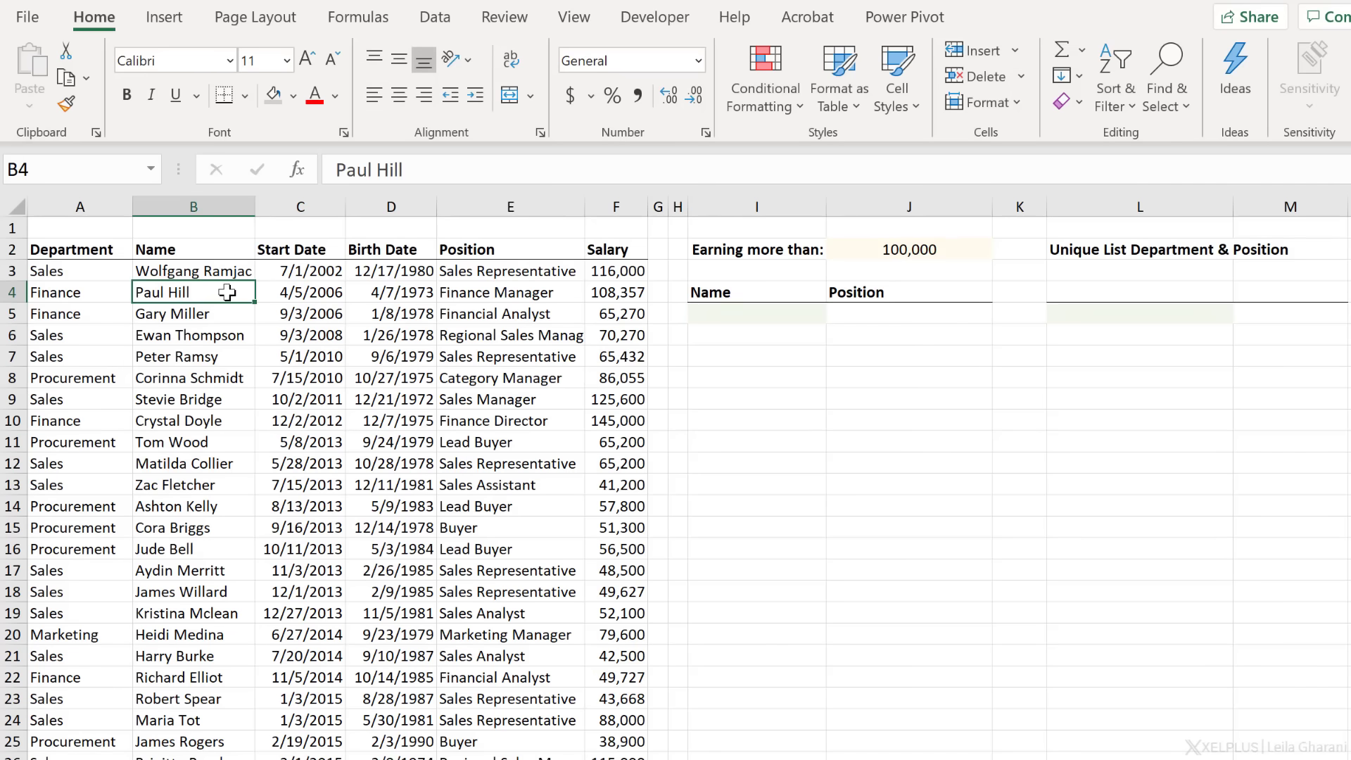
{"action": "left_click", "coordinate": [490, 290]}
{"action": "left_click_drag", "start_coordinate": [616, 271], "coordinate": [619, 355]}
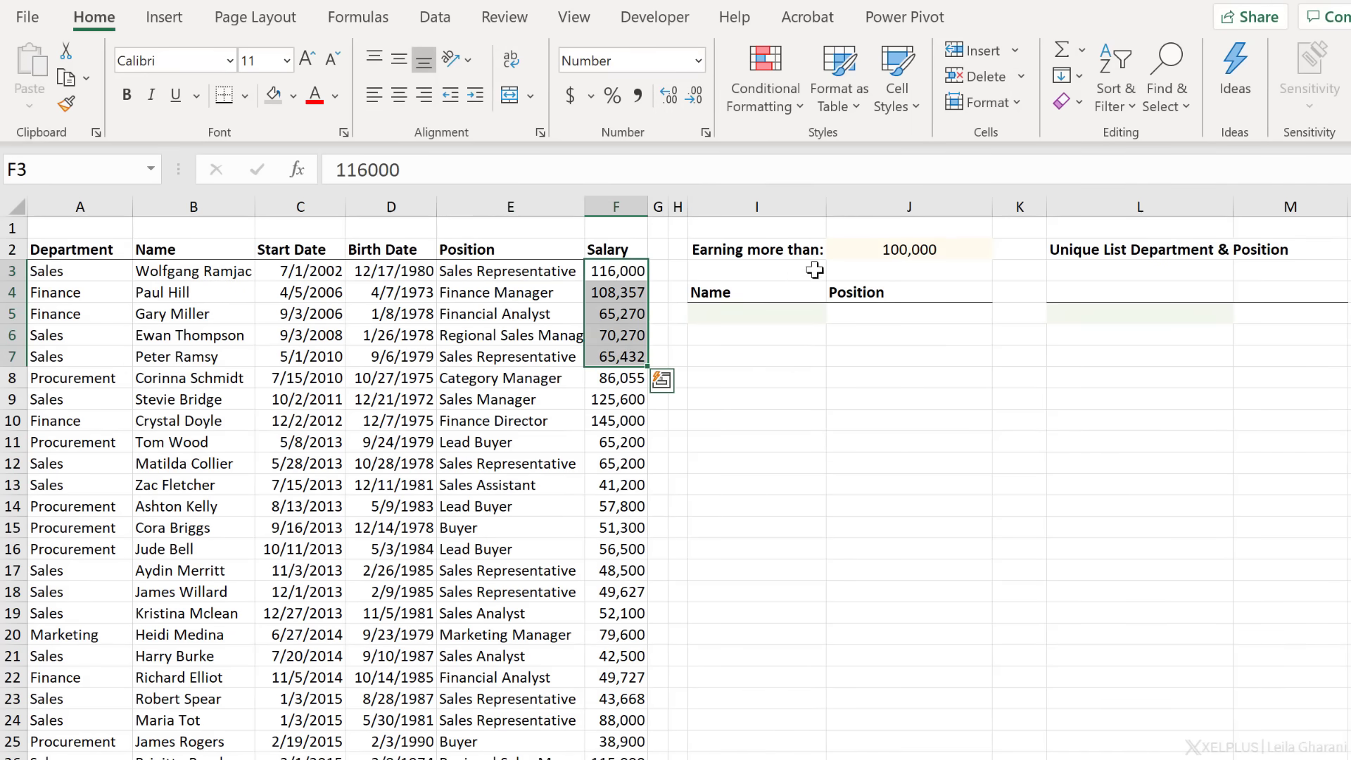
{"action": "left_click", "coordinate": [858, 250]}
{"action": "left_click_drag", "start_coordinate": [724, 310], "coordinate": [888, 426]}
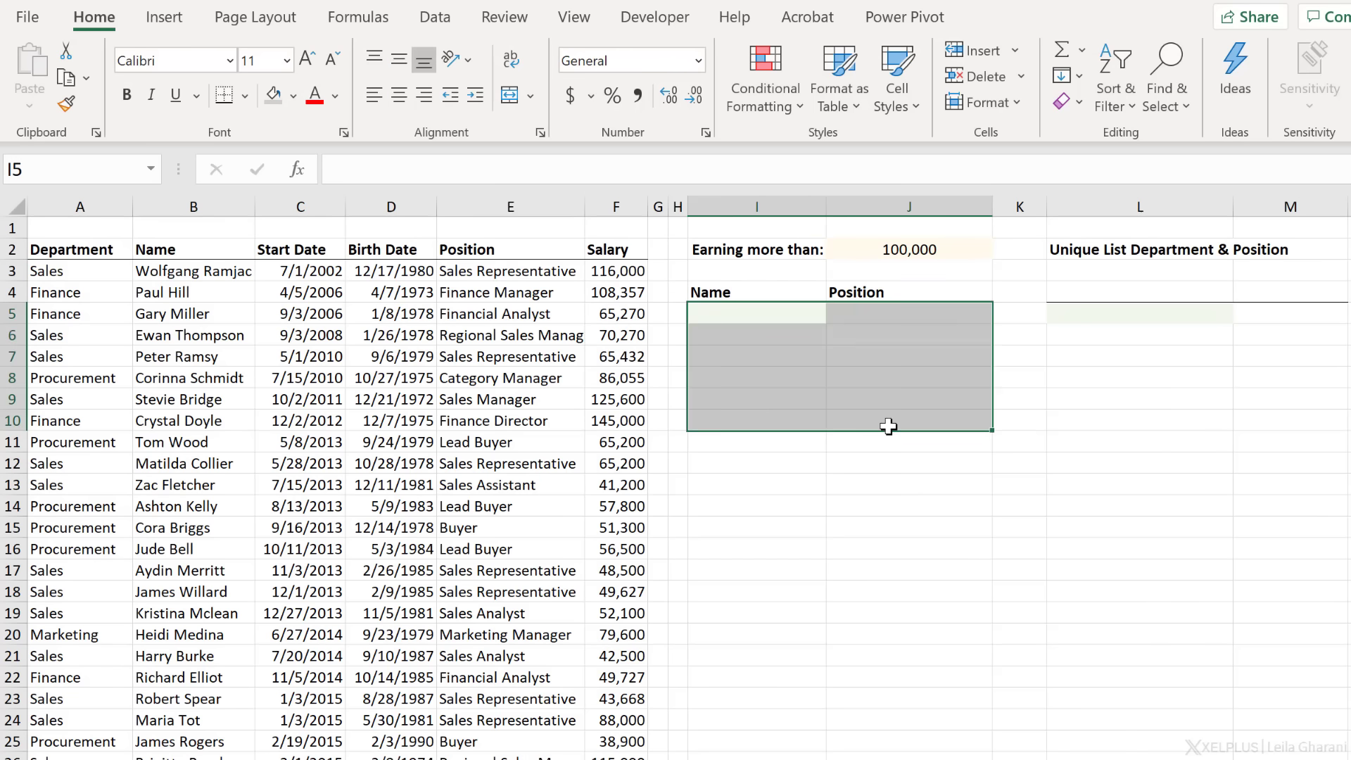
{"action": "left_click", "coordinate": [887, 255]}
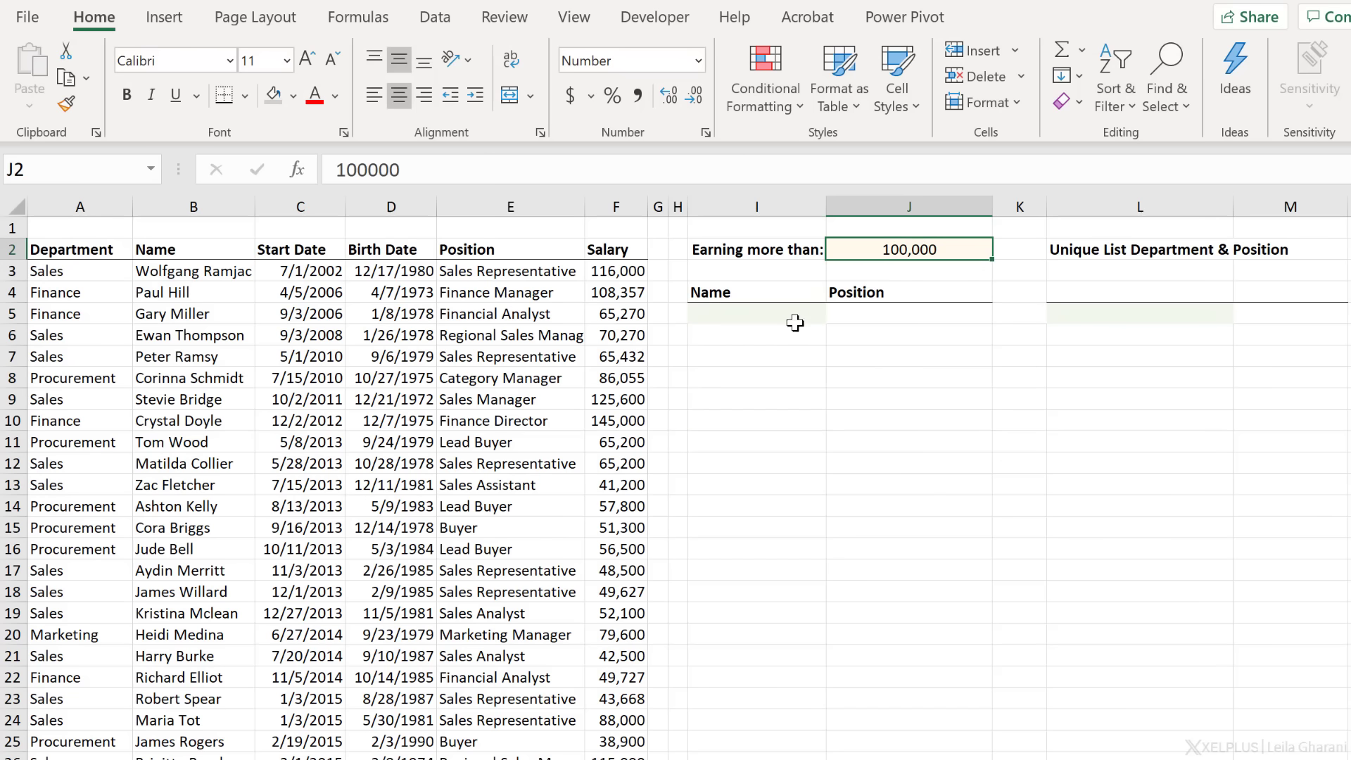
- Examine the columns around Name and Position, the extent of the employee data, and the output cell I5
{"action": "left_click", "coordinate": [326, 352]}
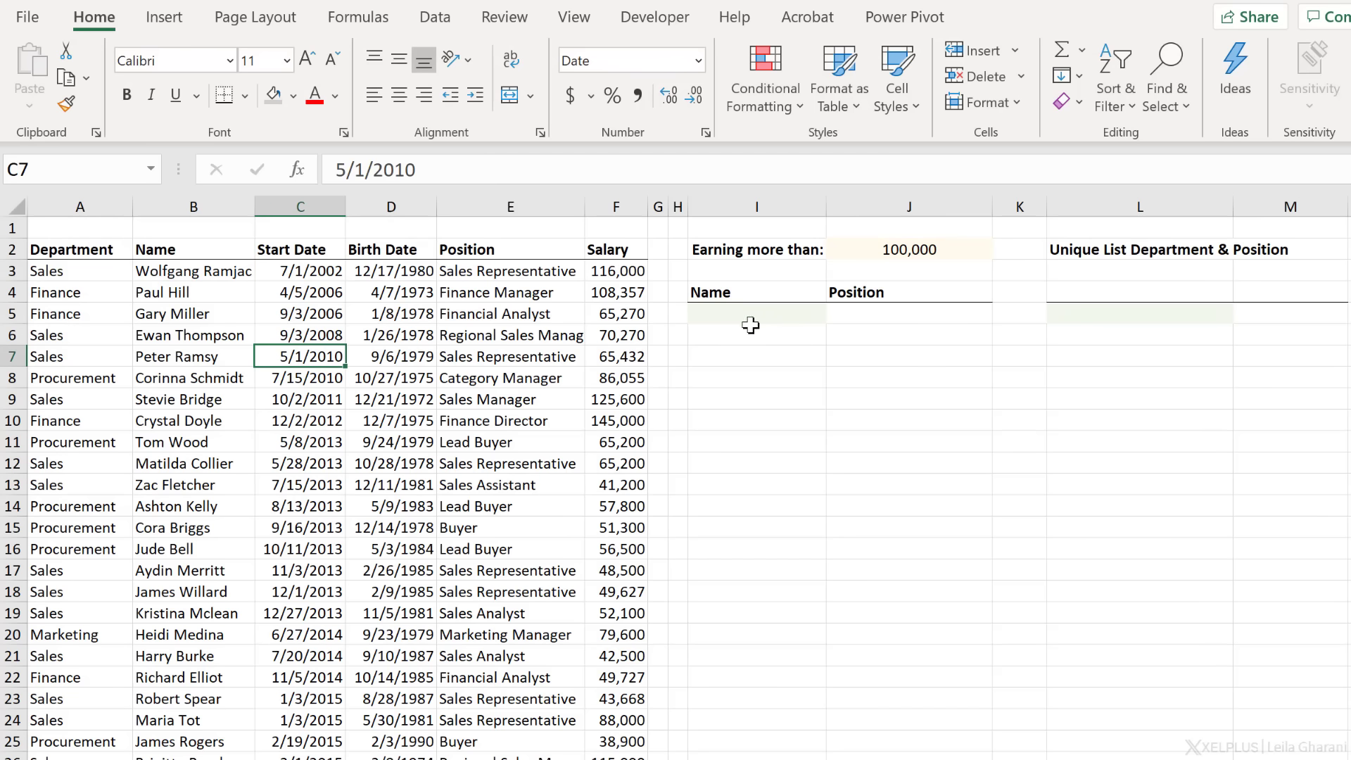
{"action": "left_click", "coordinate": [104, 334]}
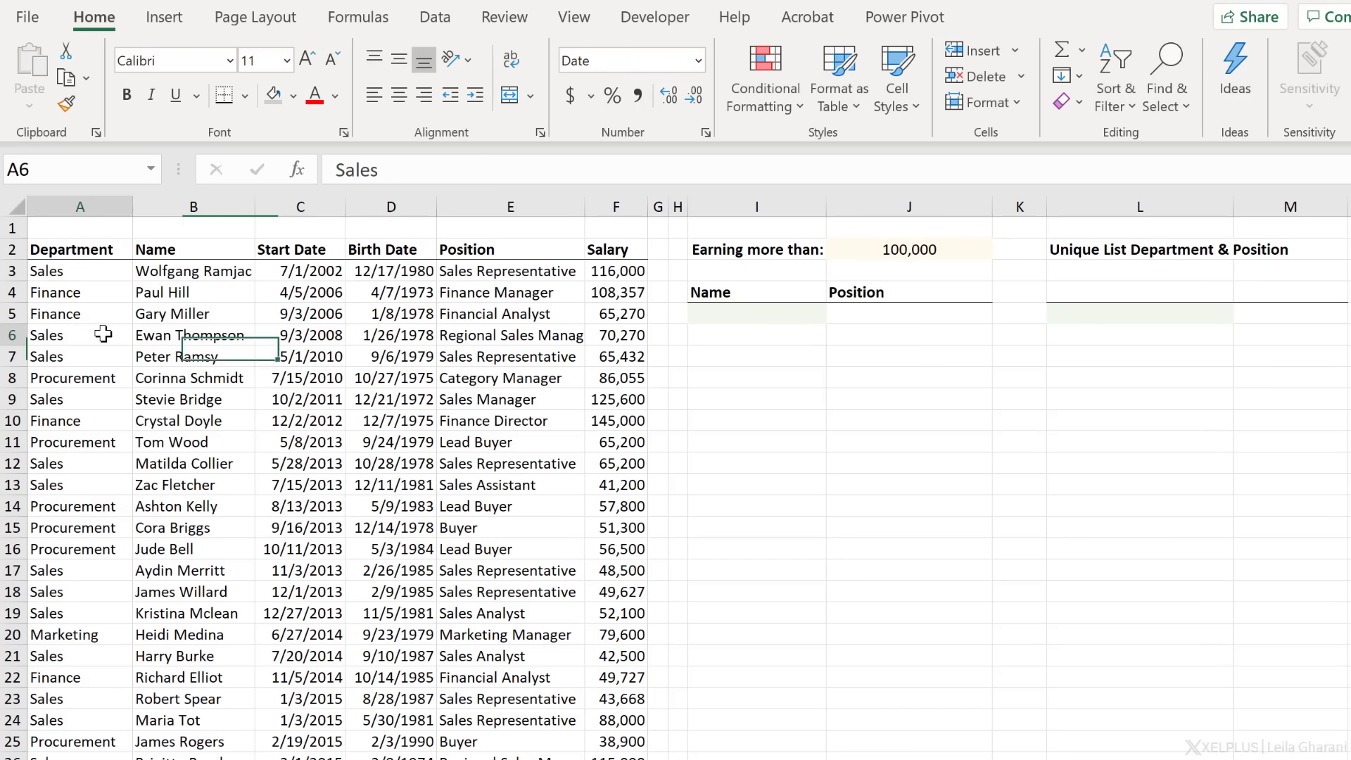
{"action": "left_click", "coordinate": [299, 331]}
{"action": "left_click", "coordinate": [371, 328]}
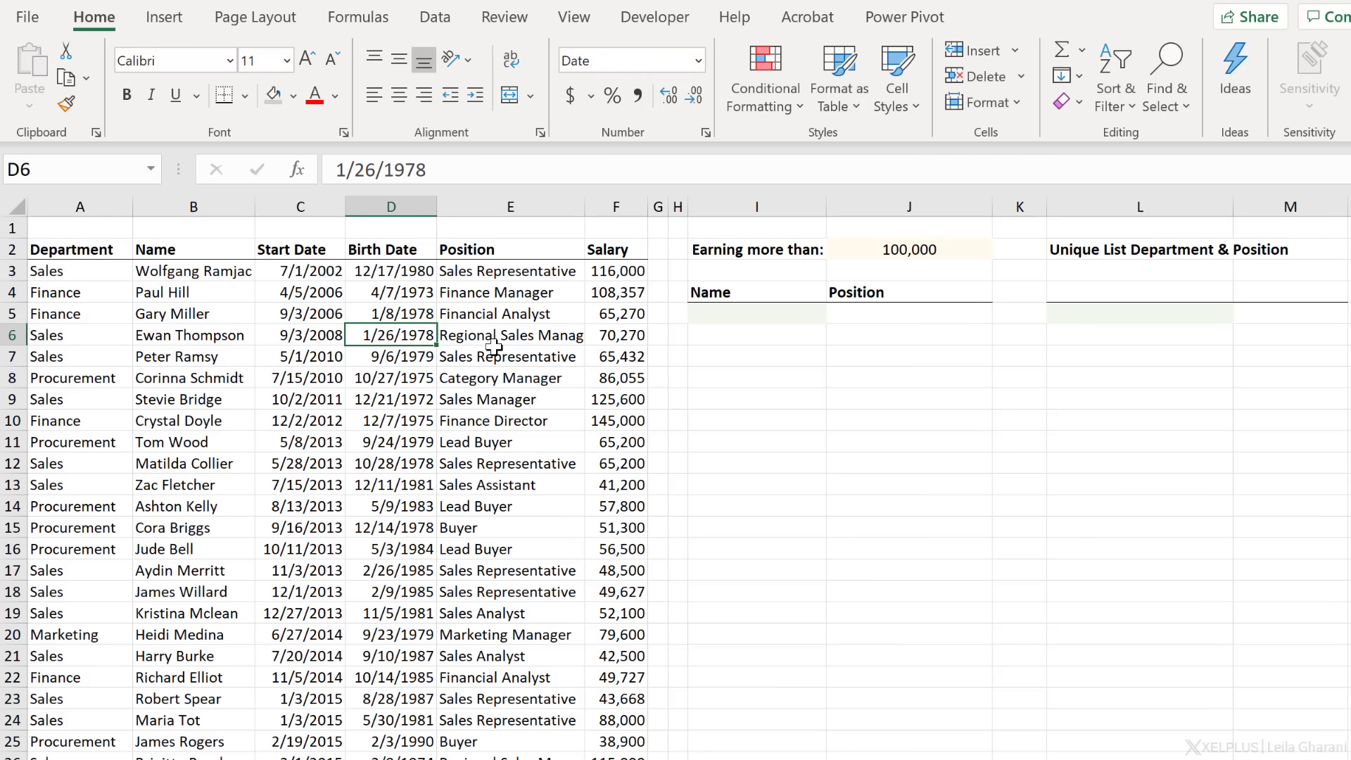
{"action": "left_click", "coordinate": [760, 314]}
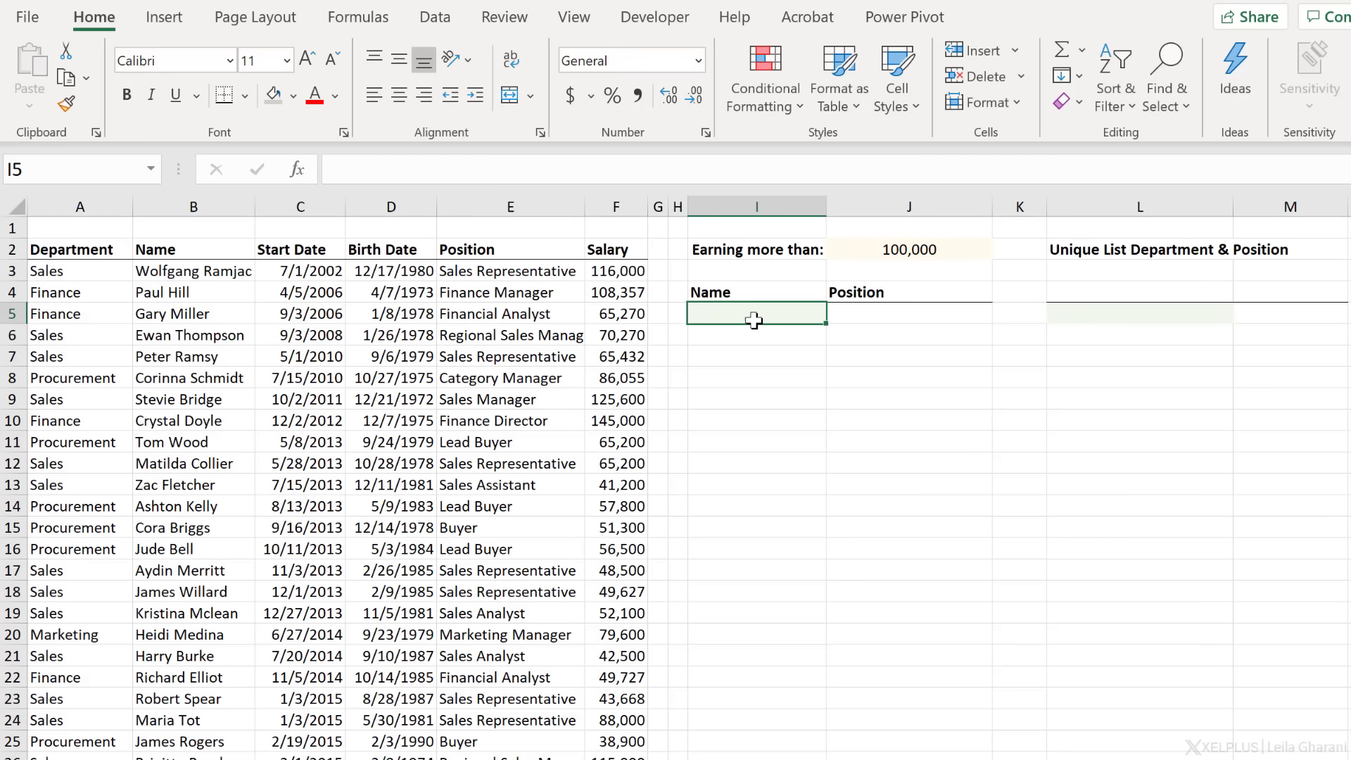
{"action": "left_click", "coordinate": [459, 357]}
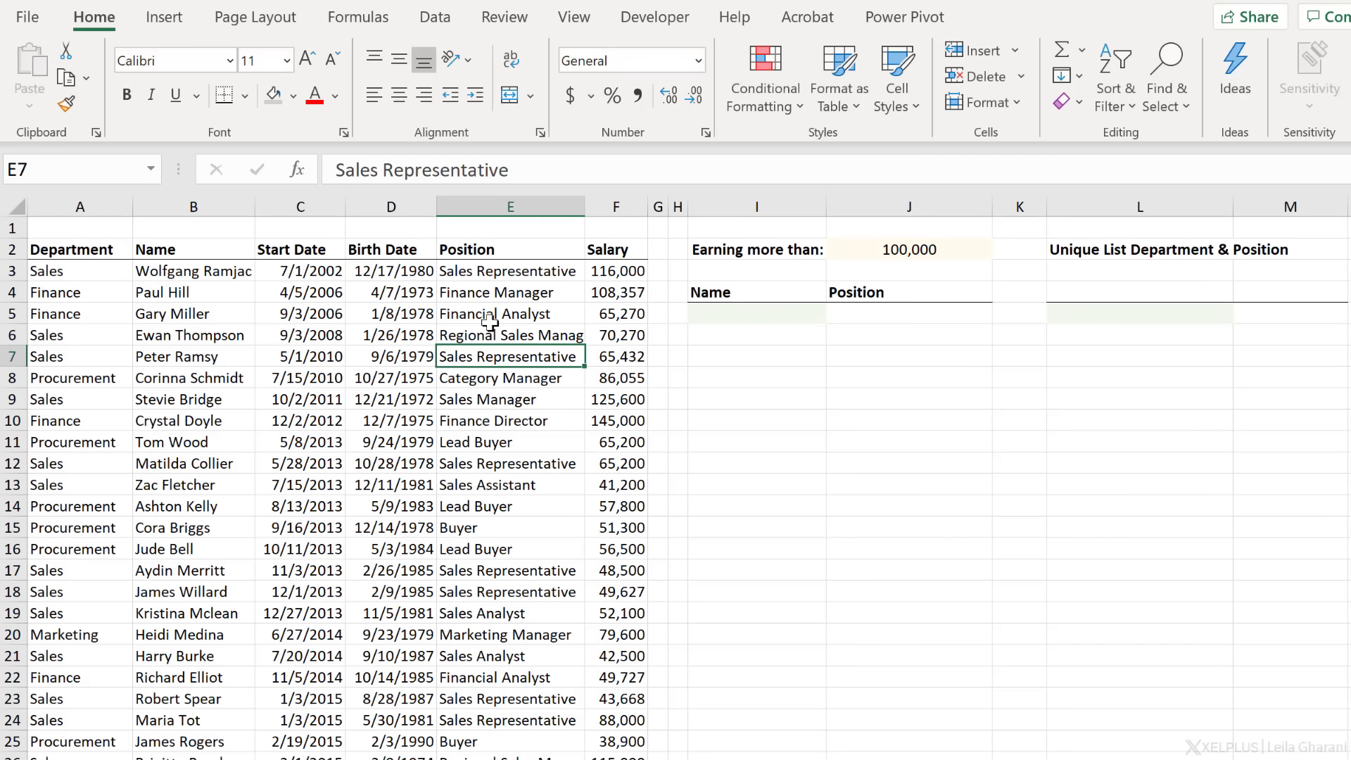
{"action": "key", "text": "ctrl+Down"}
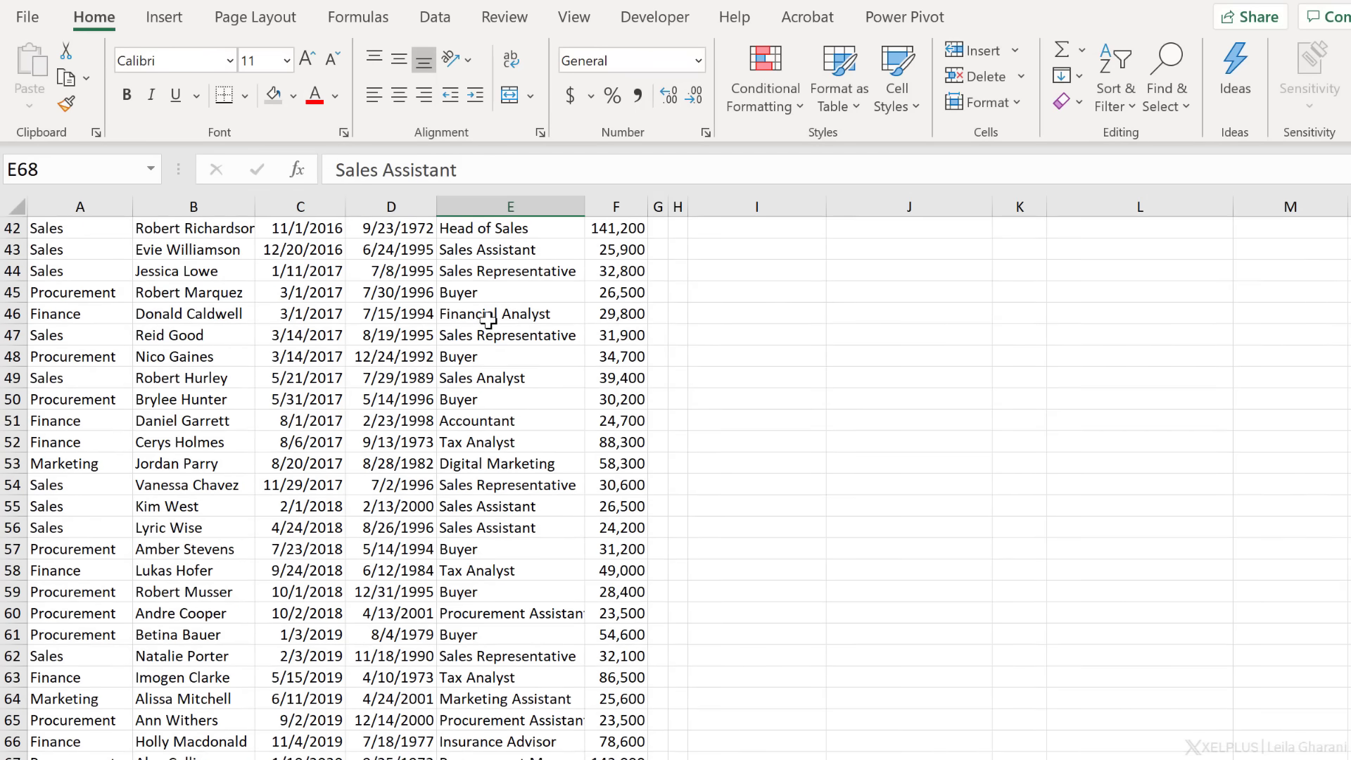
{"action": "key", "text": "ctrl+Up"}
{"action": "key", "text": "Left"}
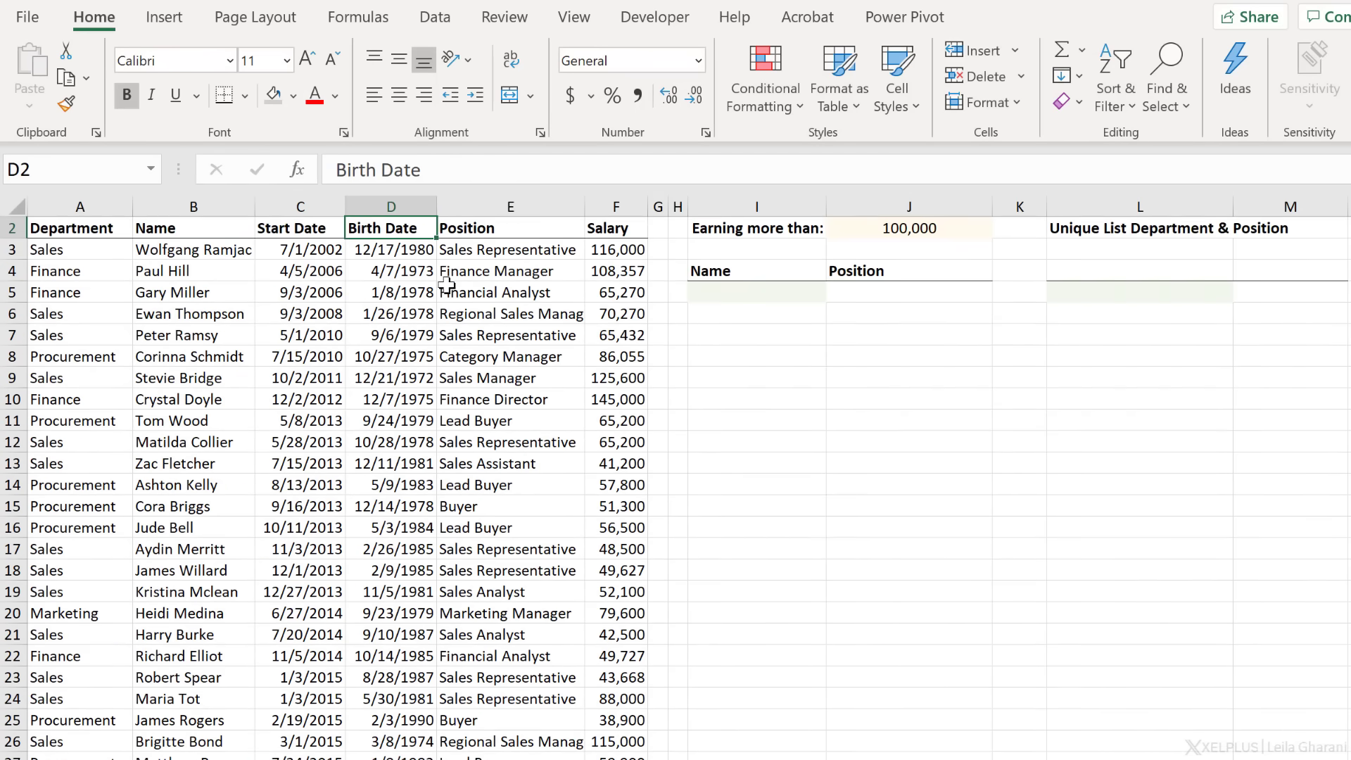
{"action": "left_click", "coordinate": [424, 358]}
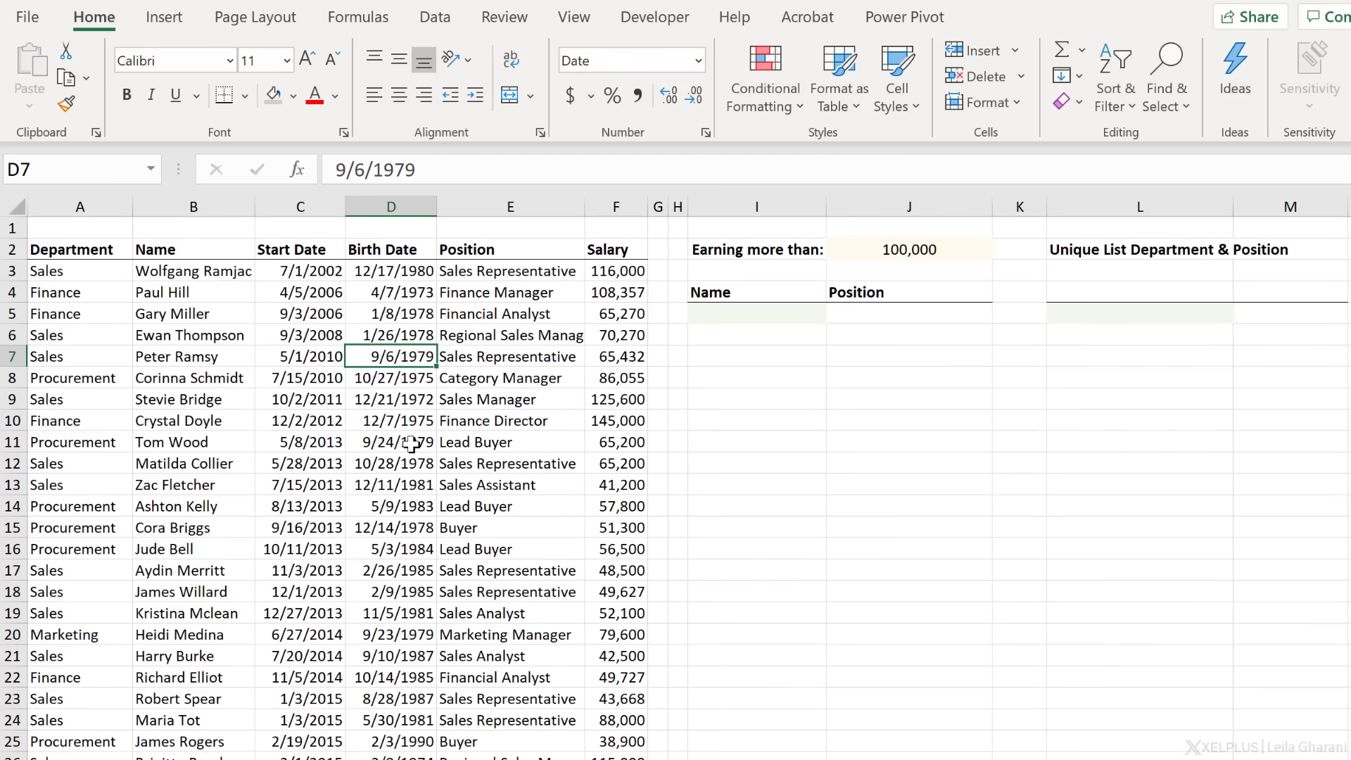
{"action": "left_click", "coordinate": [794, 317]}
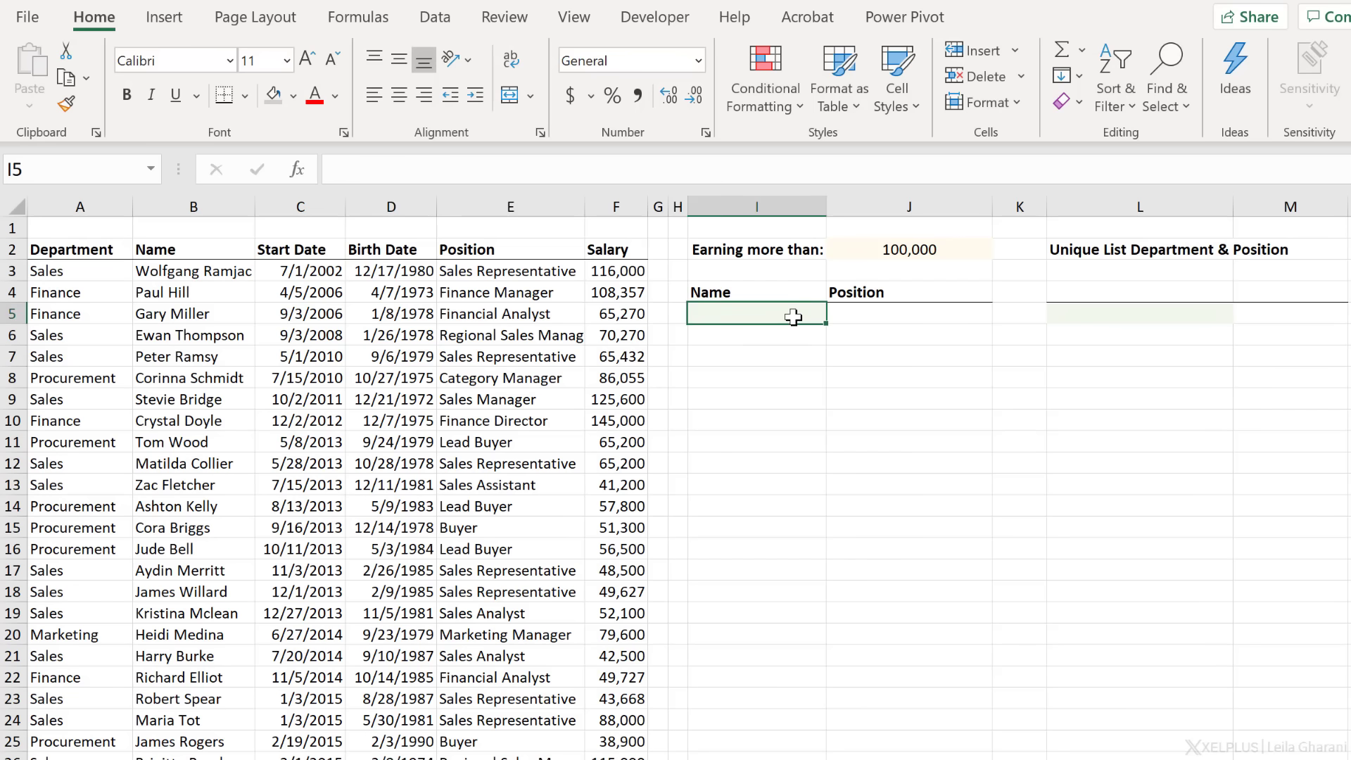
- Convert the employee data range A2:F68 into a table with headers and apply a plain uncoloured table style
{"action": "left_click", "coordinate": [495, 355]}
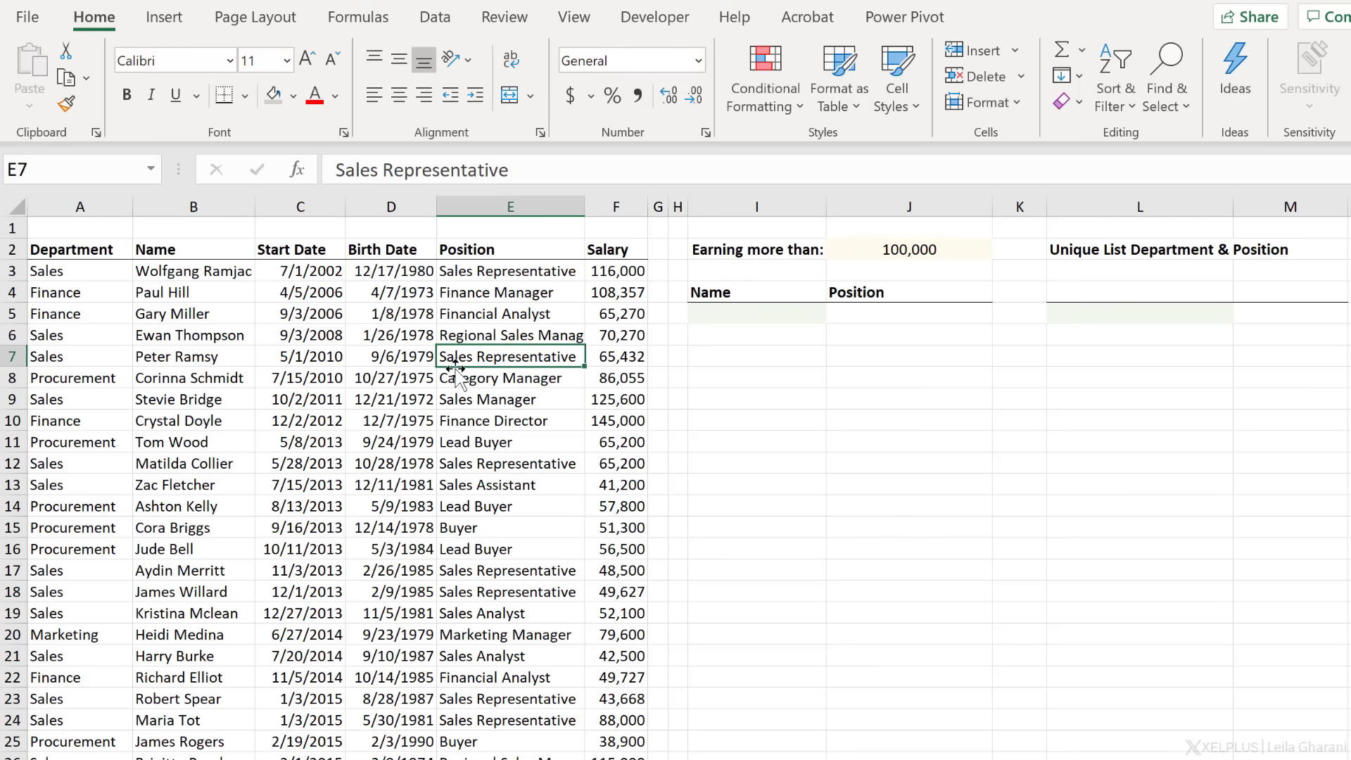
{"action": "key", "text": "ctrl+t"}
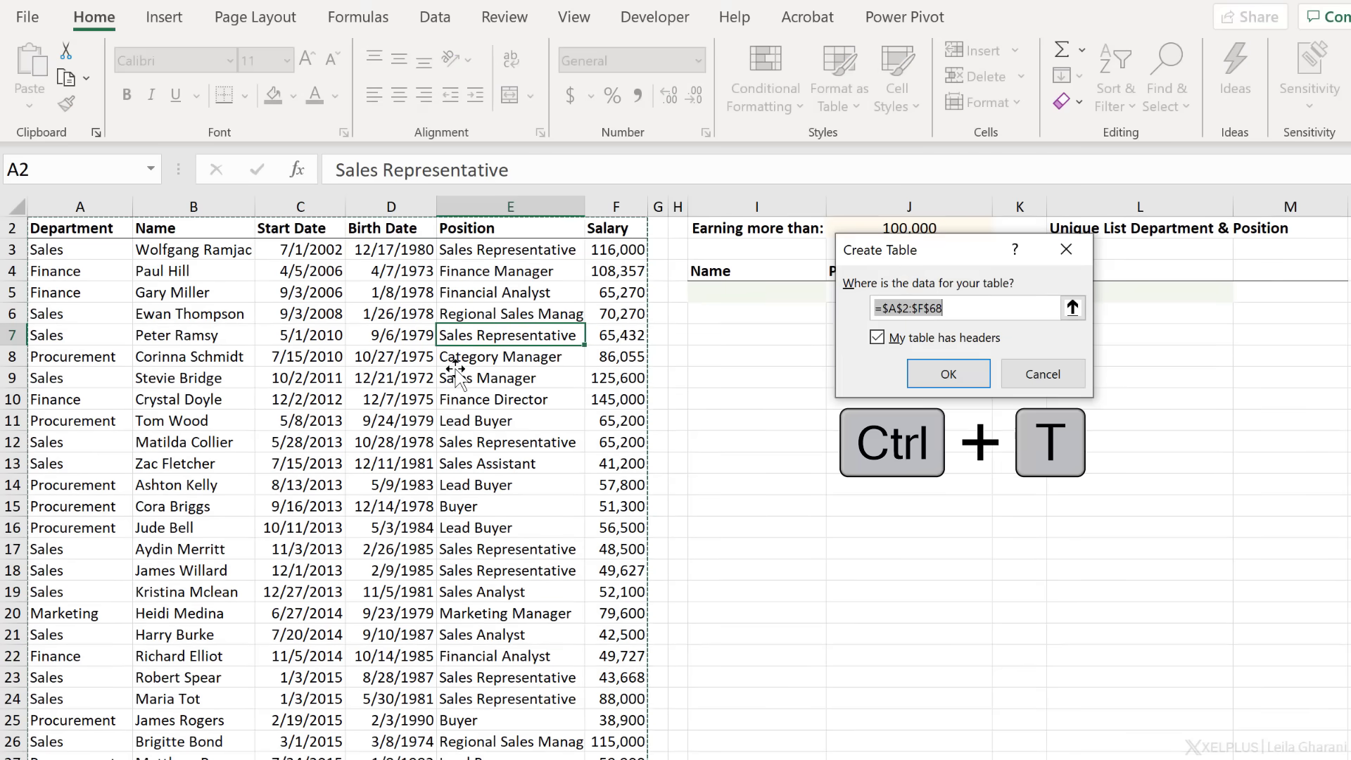
{"action": "left_click", "coordinate": [912, 373]}
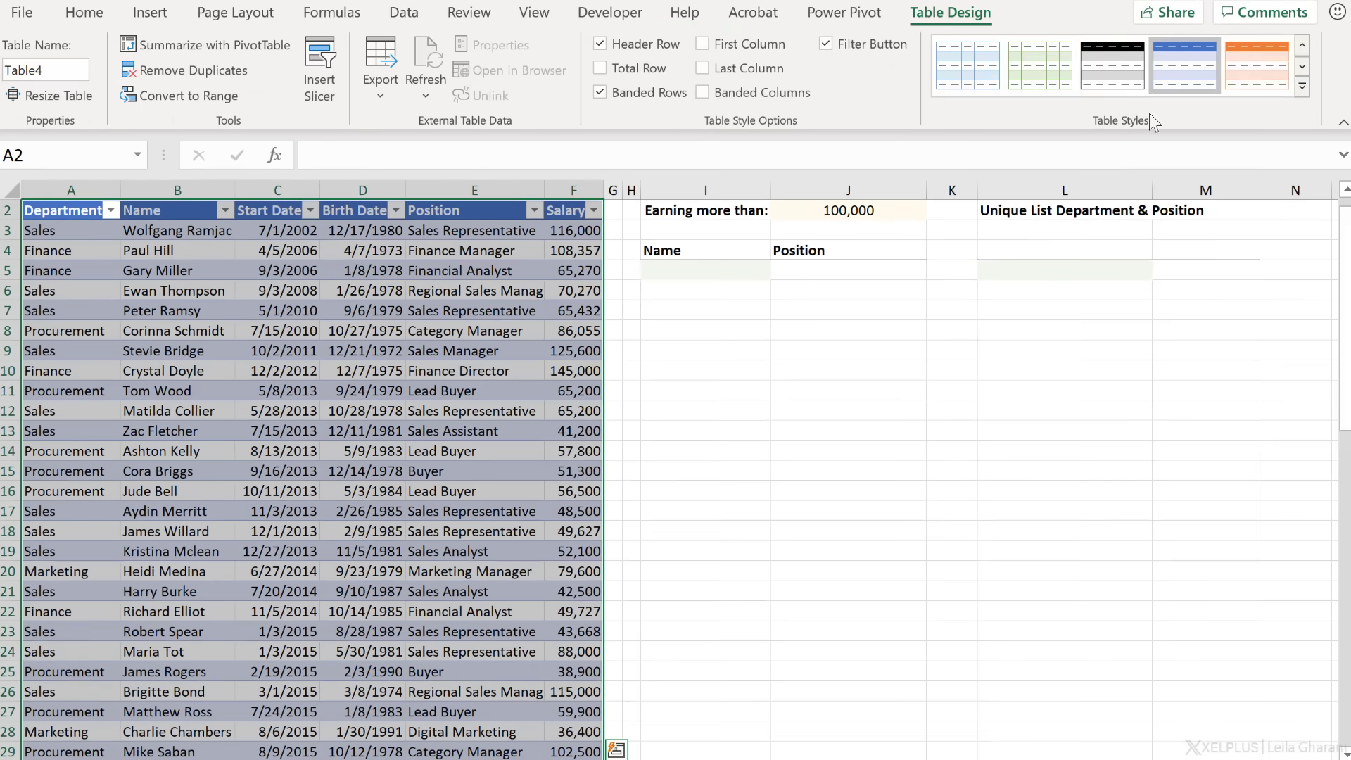
{"action": "left_click", "coordinate": [1301, 87]}
{"action": "left_click", "coordinate": [965, 103]}
- Rename the employee table as TSal
{"action": "left_click", "coordinate": [82, 67]}
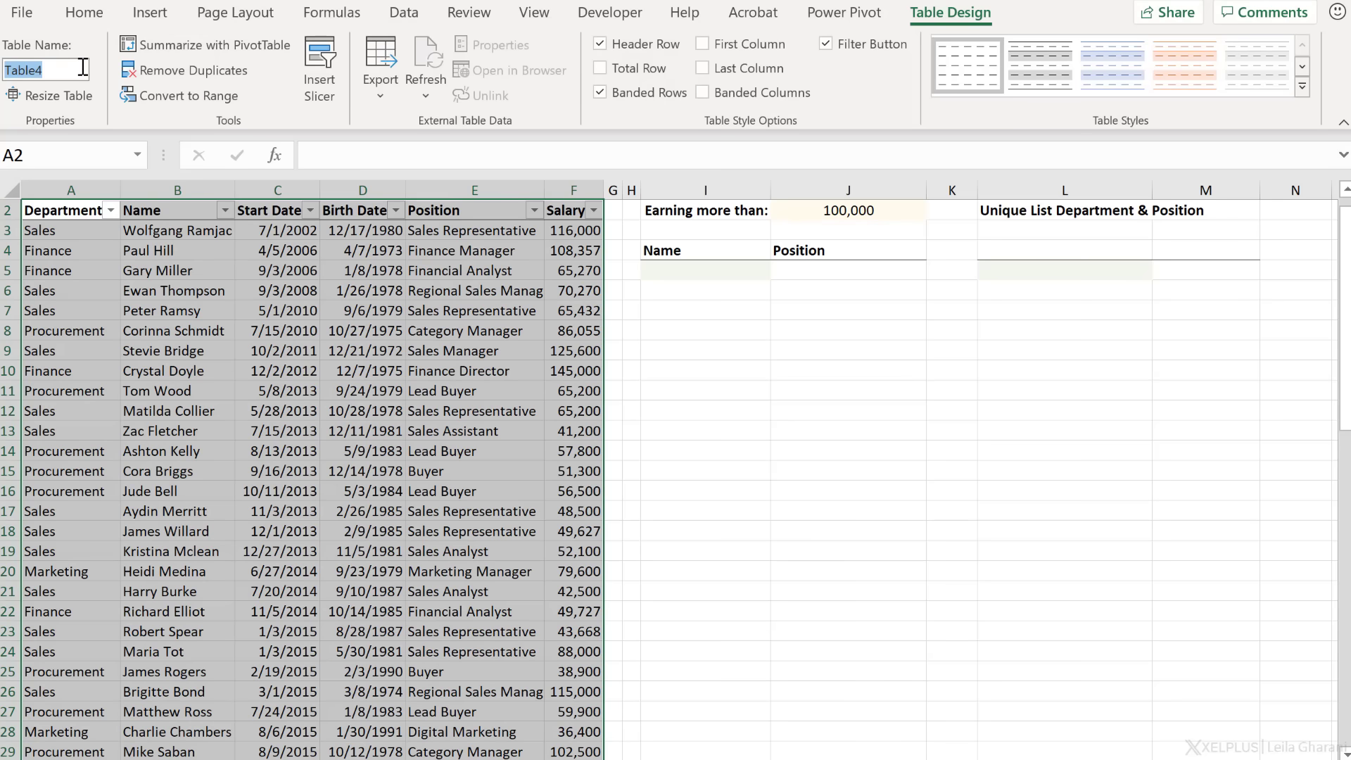
{"action": "type", "text": "Ts"}
{"action": "key", "text": "Return"}
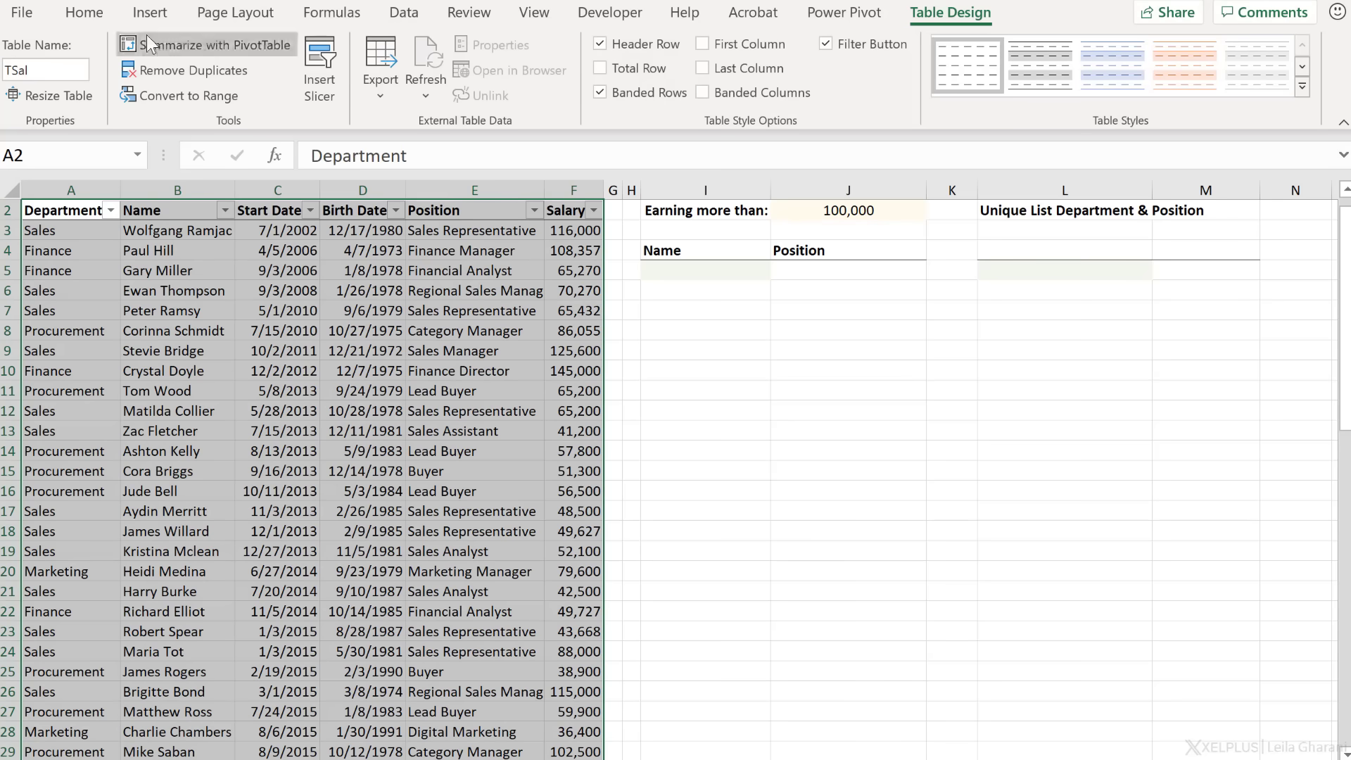
- Build a FILTER formula in I5 covering TSal's Name through Position columns, with the condition that Salary is greater than J2
{"action": "scroll", "coordinate": [669, 285], "scroll_direction": "up", "scroll_amount": 1}
{"action": "left_click", "coordinate": [676, 288]}
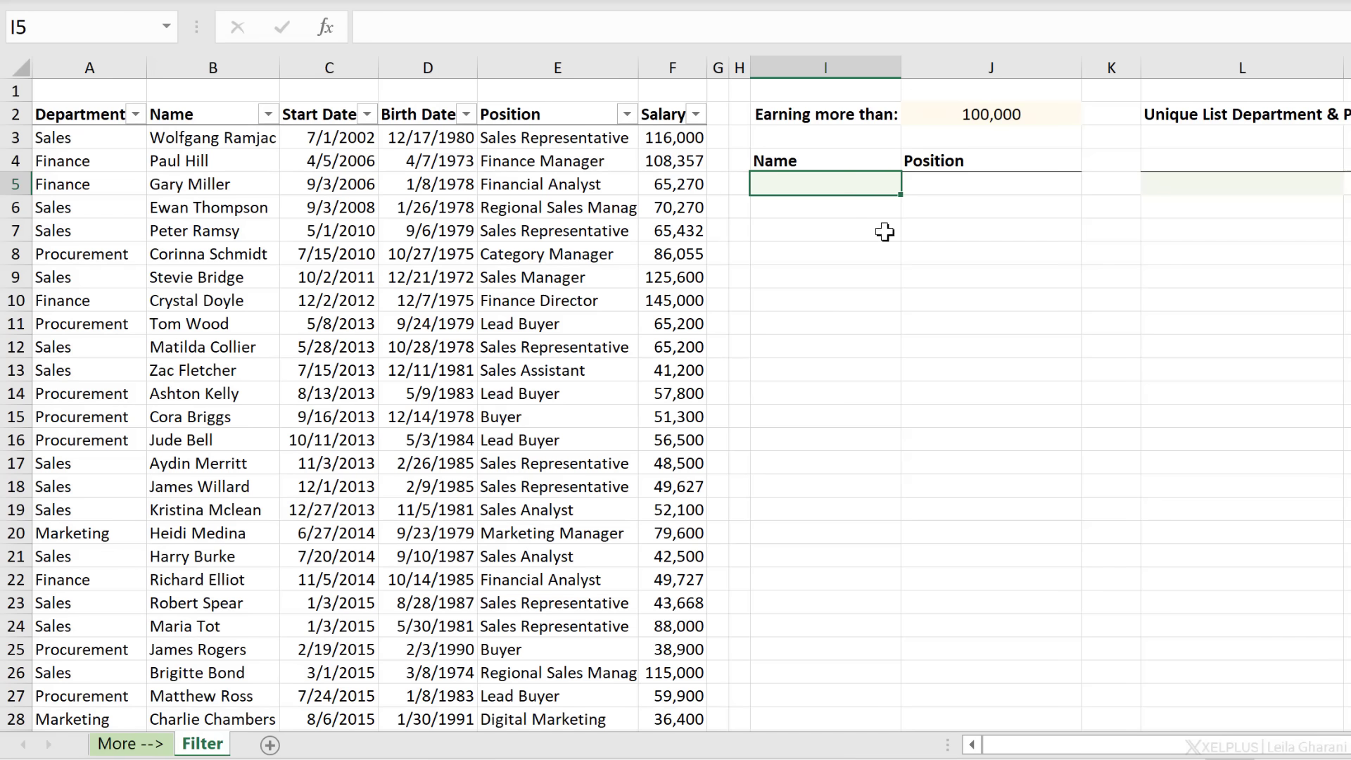
{"action": "type", "text": "=filter("}
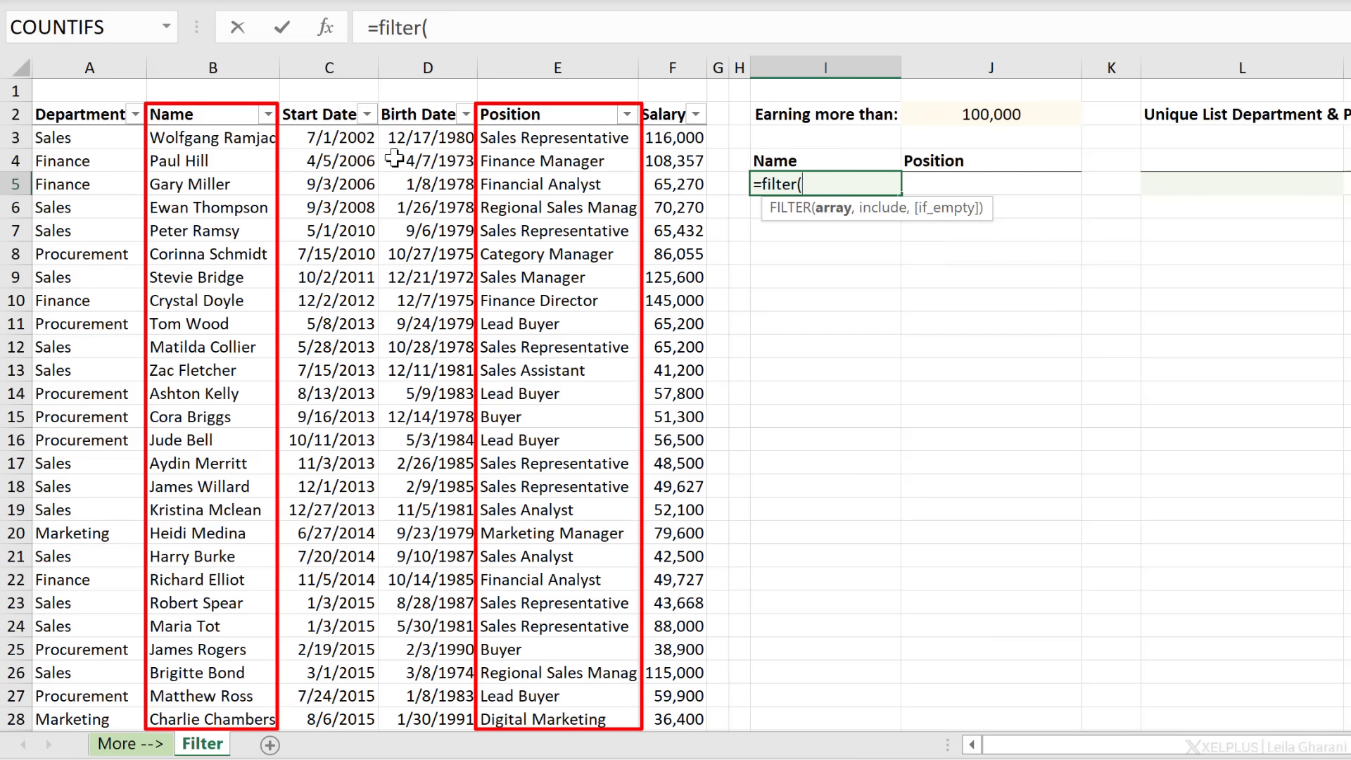
{"action": "left_click_drag", "start_coordinate": [226, 102], "coordinate": [548, 117]}
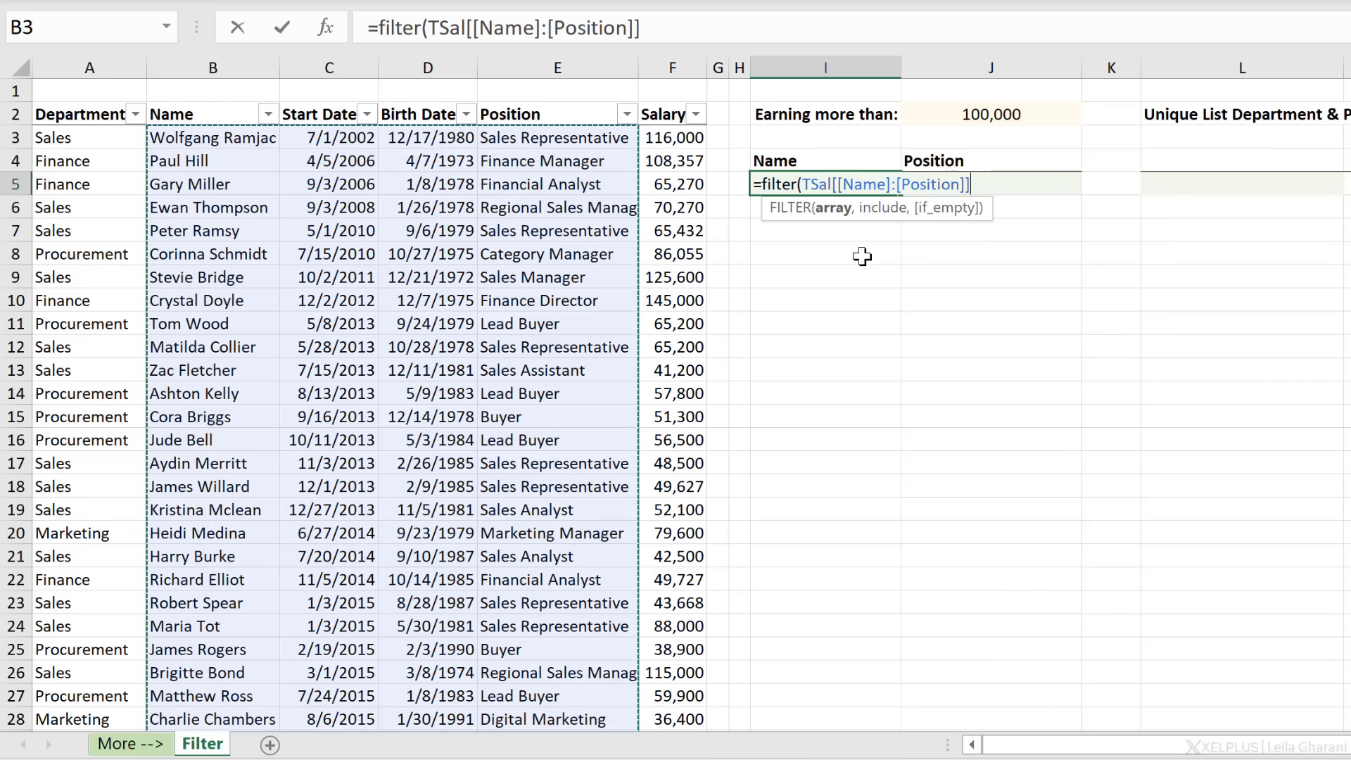
{"action": "type", "text": ","}
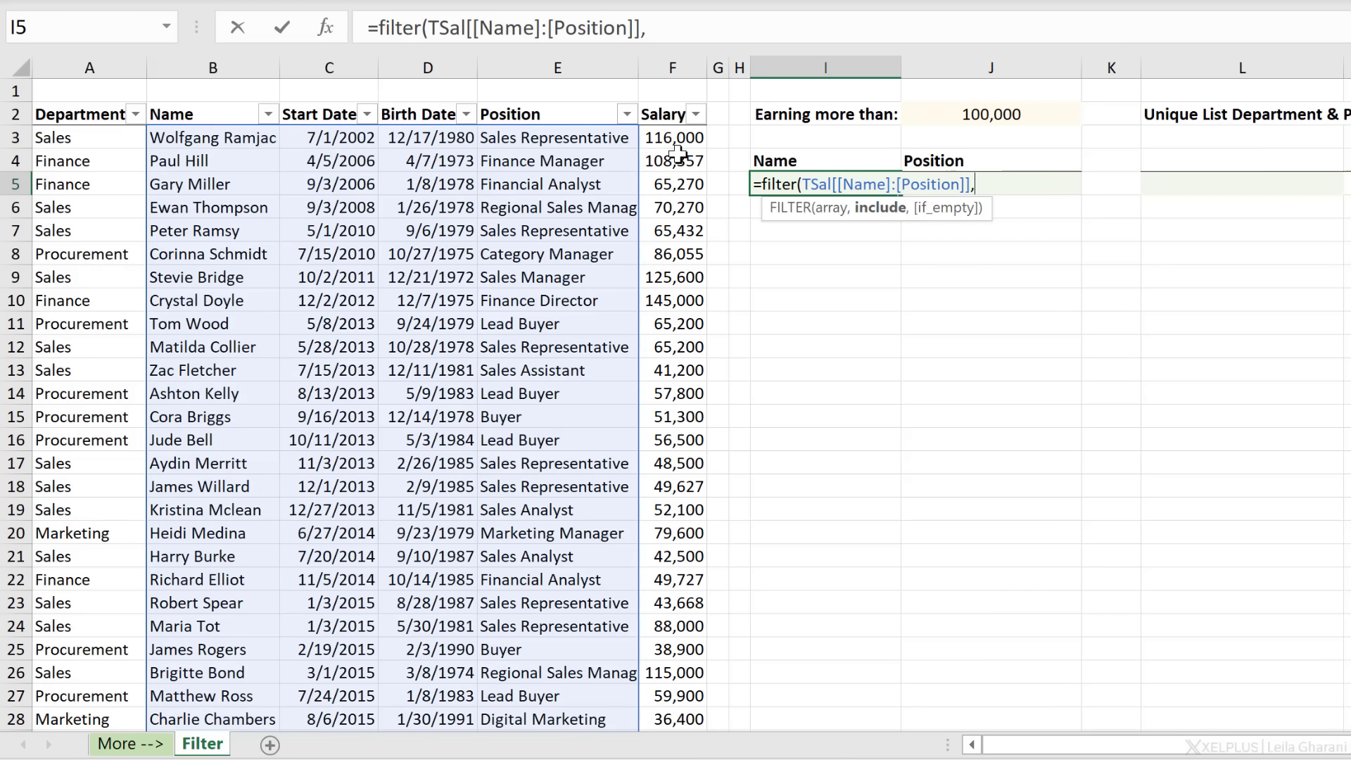
{"action": "left_click", "coordinate": [678, 102]}
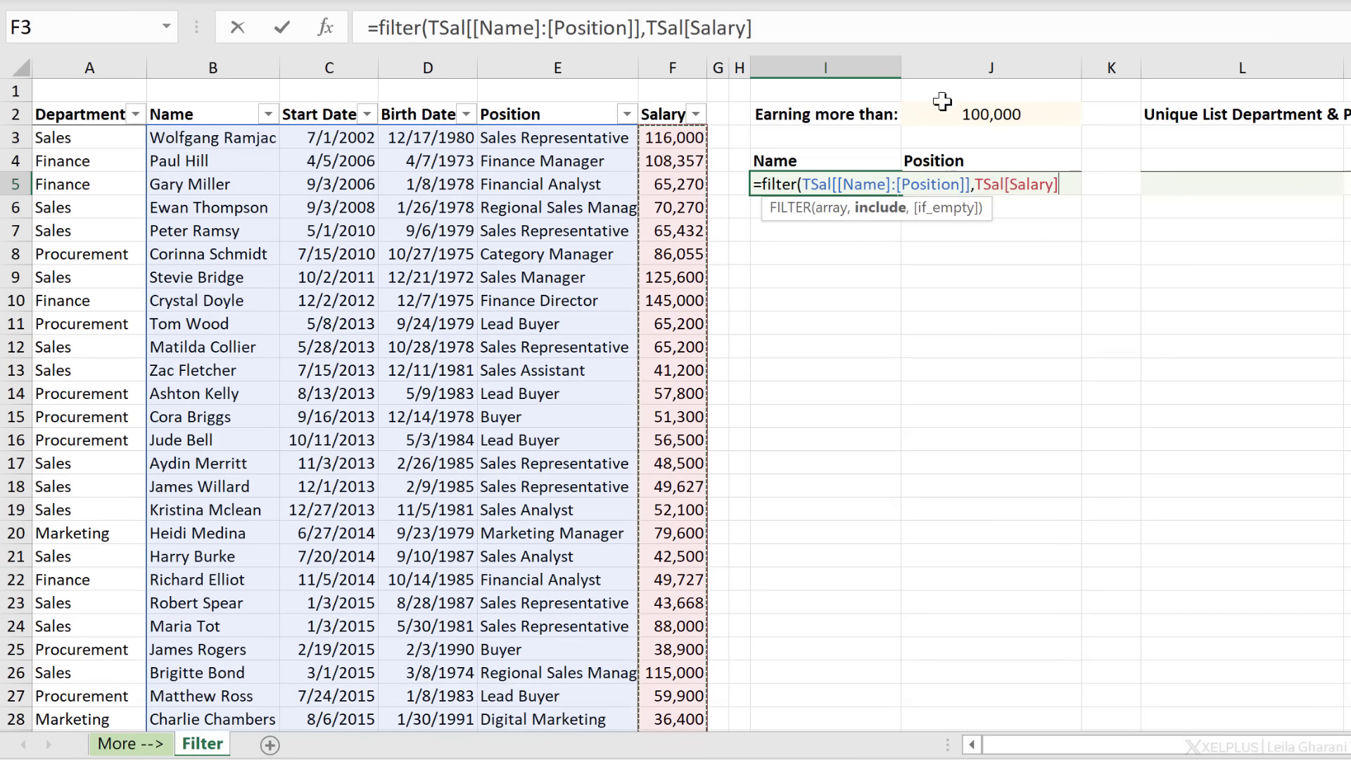
{"action": "type", "text": ">"}
{"action": "left_click", "coordinate": [1007, 114]}
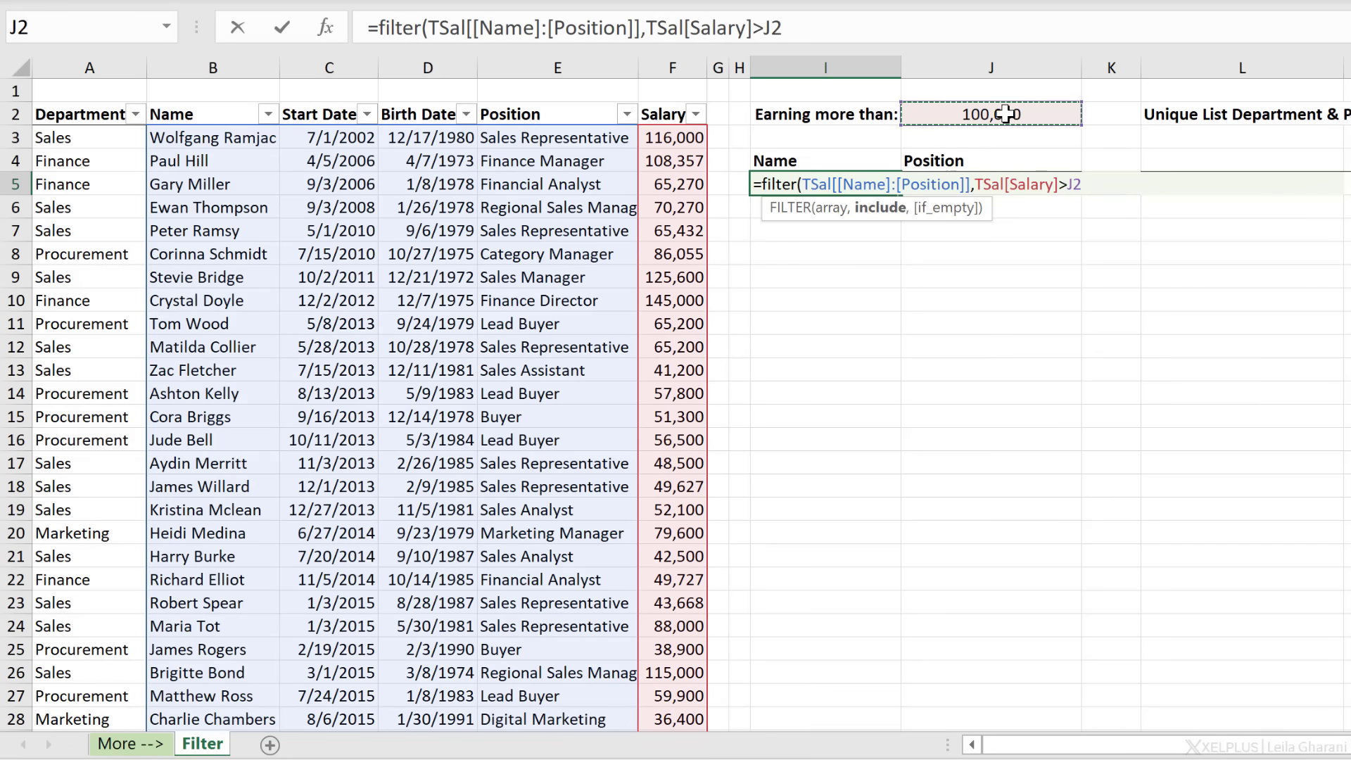
{"action": "left_click", "coordinate": [763, 33]}
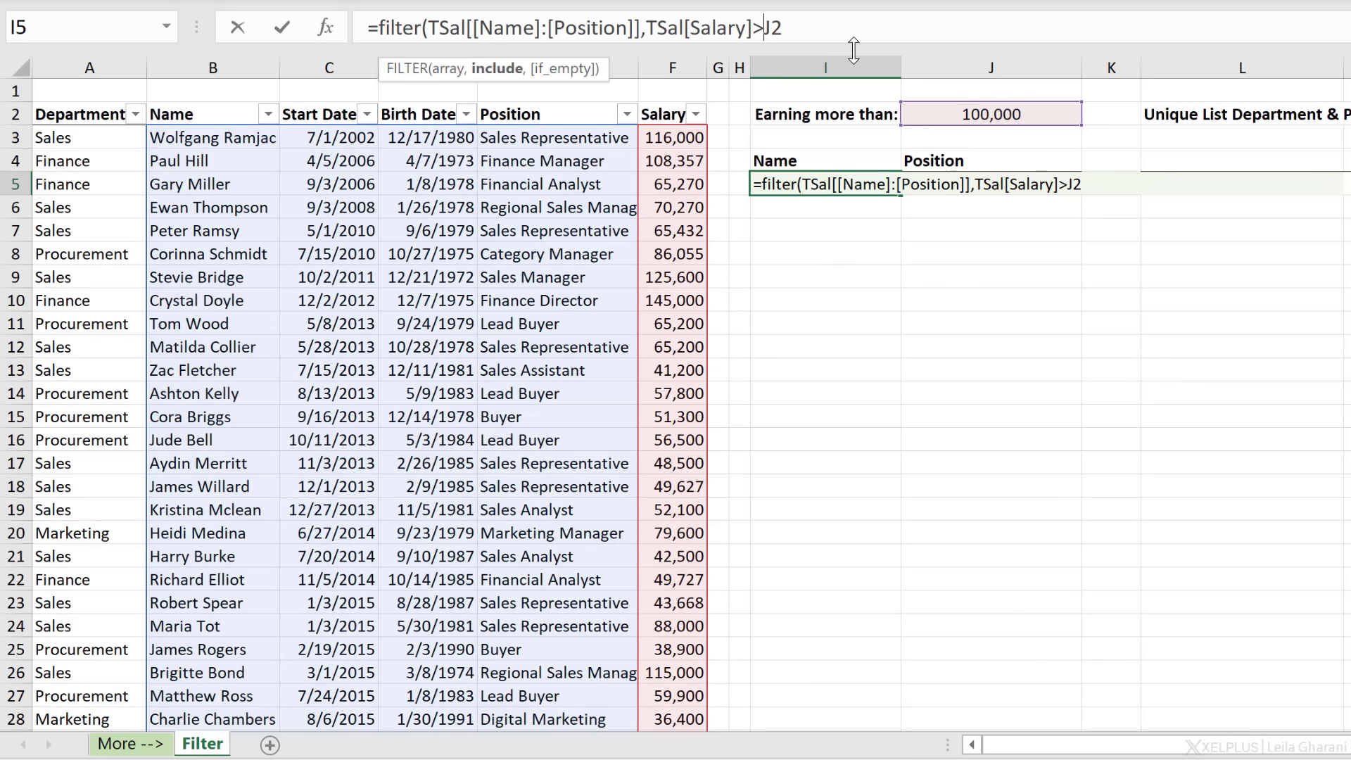
{"action": "type", "text": "="}
{"action": "key", "text": "BackSpace"}
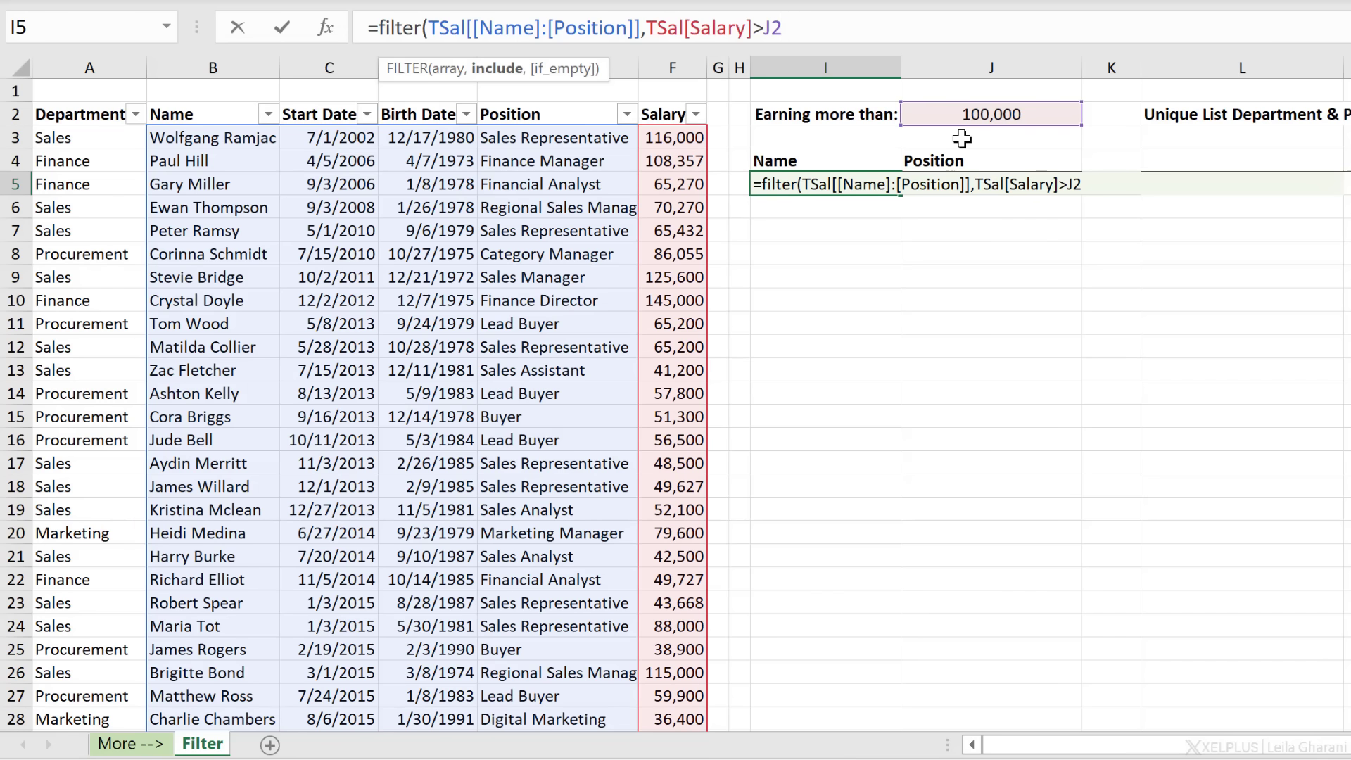
- Close the formula =FILTER(TSal[[Name]:[Position]],TSal[Salary]>J2) and enter it in I5
{"action": "type", "text": ")"}
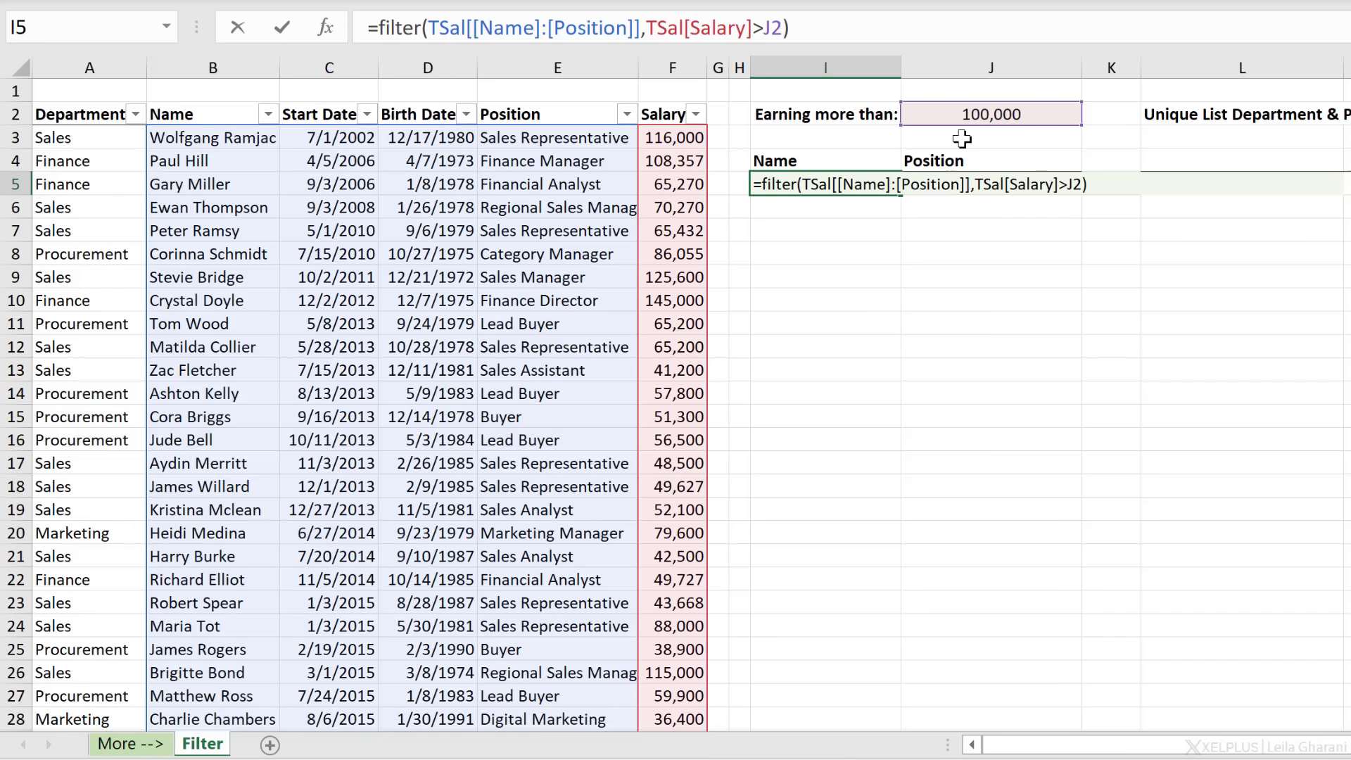
{"action": "key", "text": "Return"}
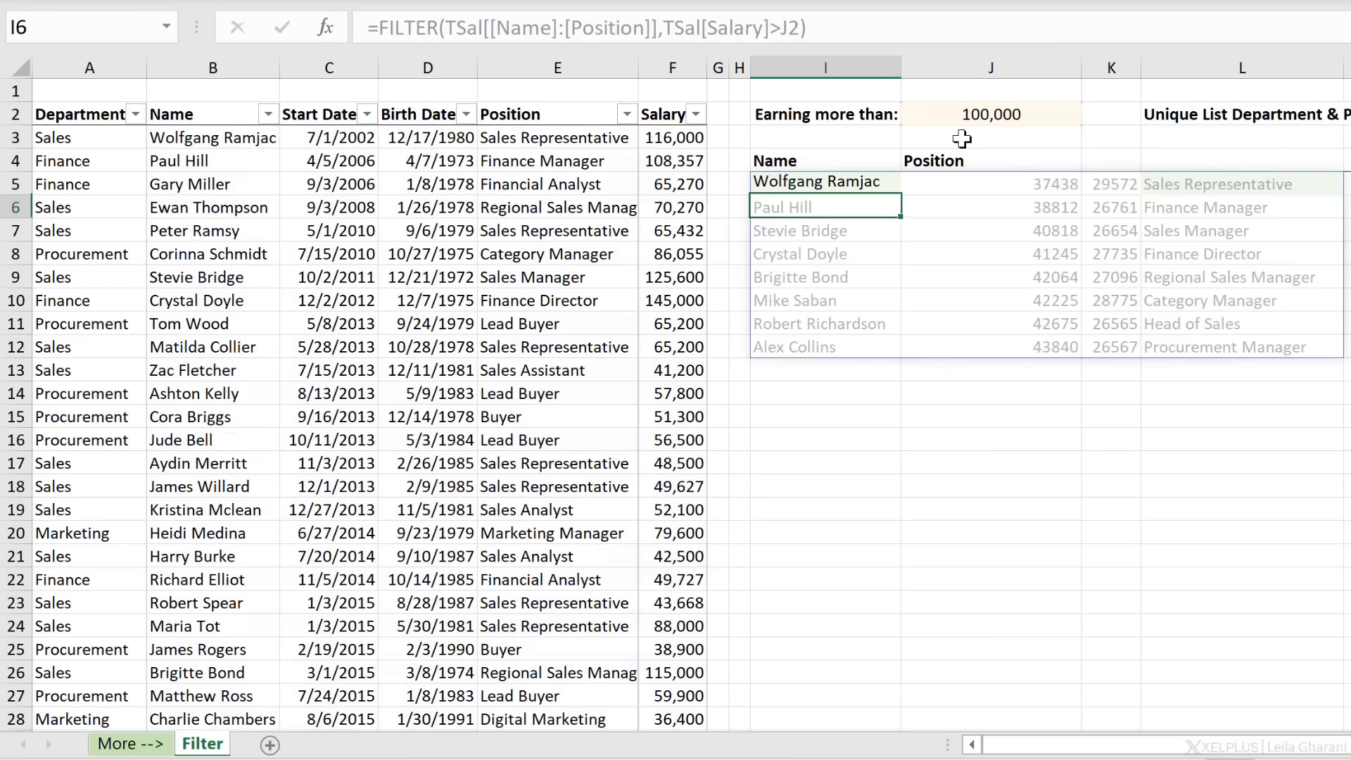
{"action": "key", "text": "Up"}
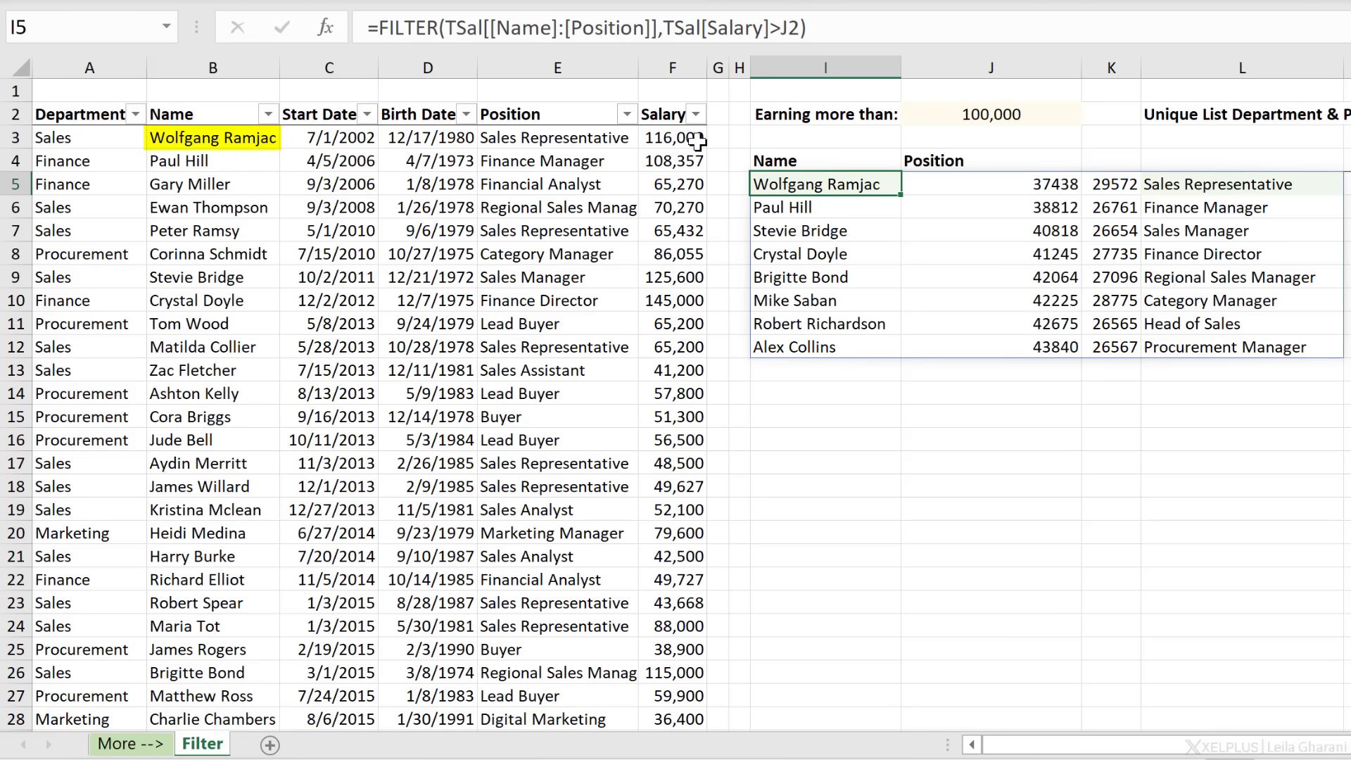
- Check the filtered names against the Salary column and examine the extra columns returned in J5:K12
{"action": "left_click", "coordinate": [685, 164]}
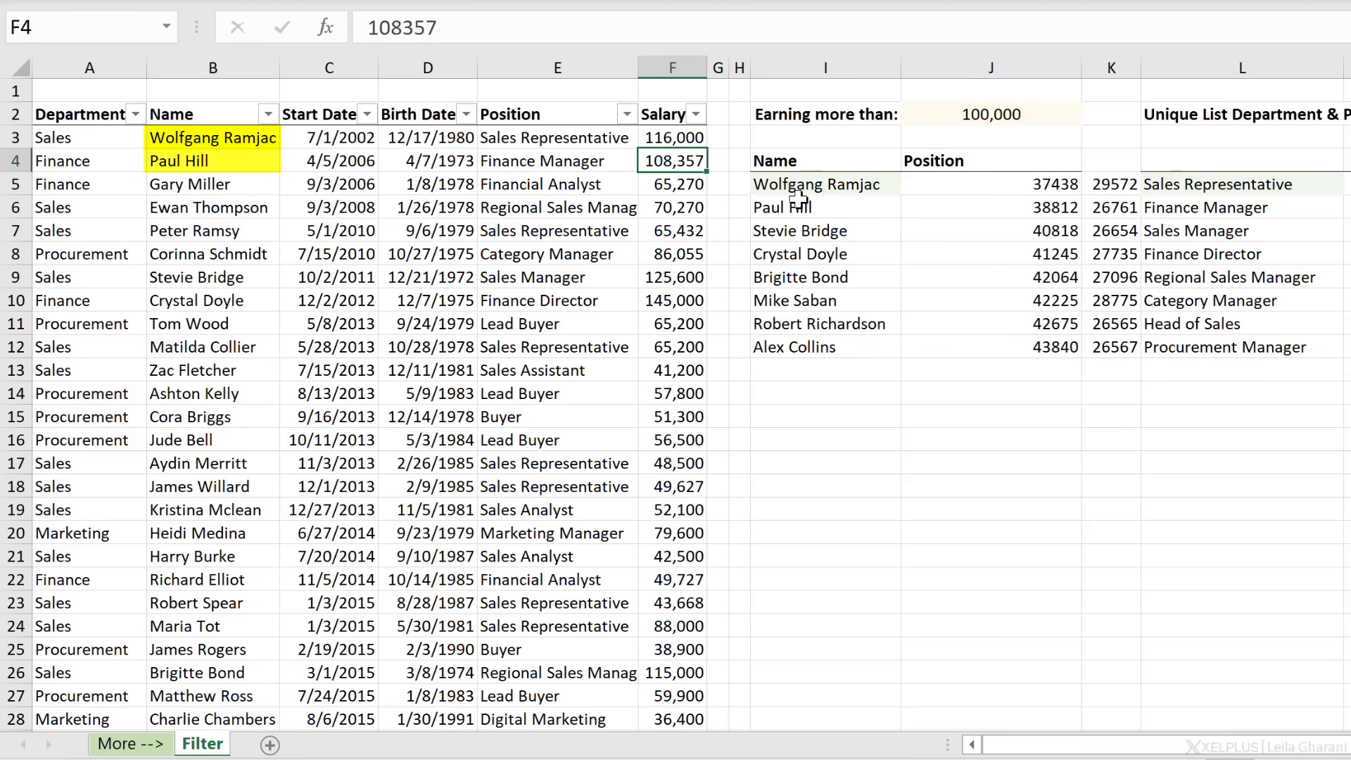
{"action": "left_click", "coordinate": [693, 185]}
{"action": "left_click_drag", "start_coordinate": [694, 184], "coordinate": [686, 259]}
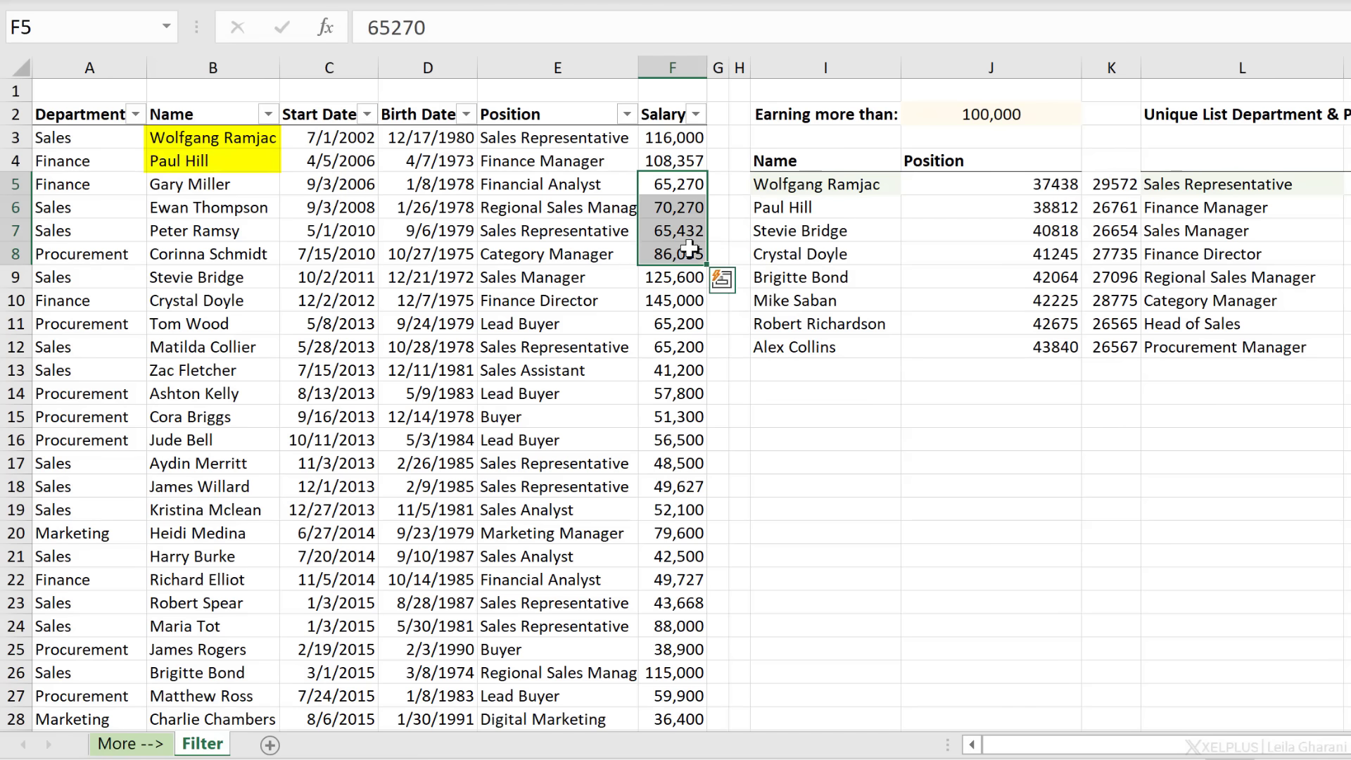
{"action": "left_click", "coordinate": [685, 275]}
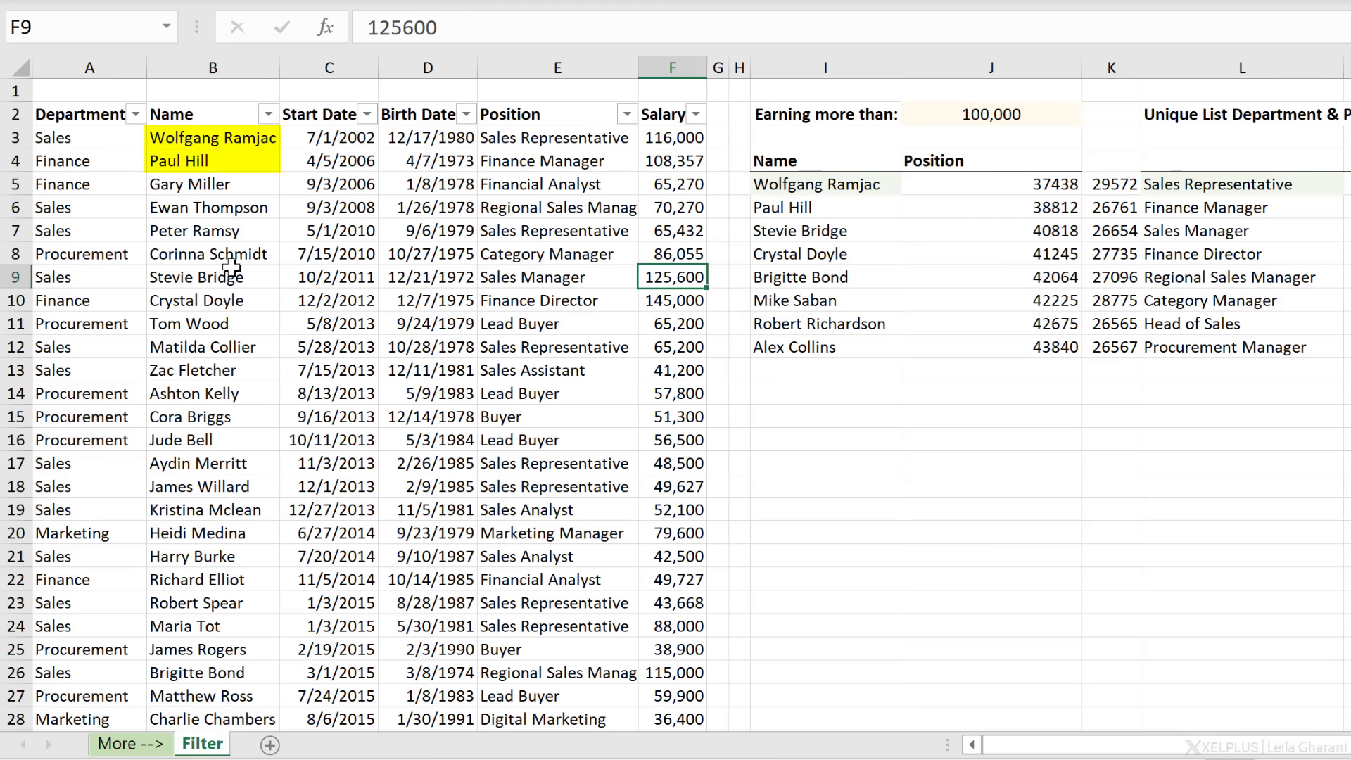
{"action": "left_click", "coordinate": [805, 231]}
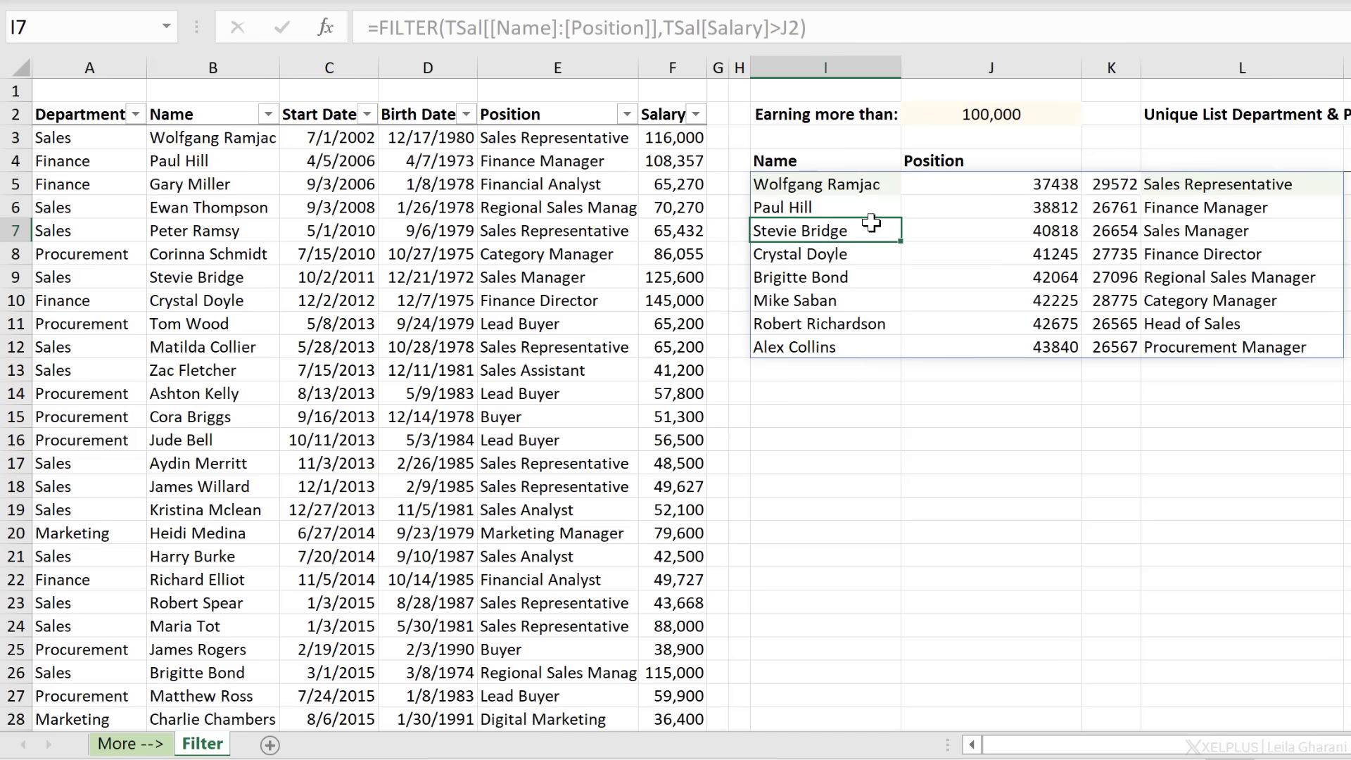
{"action": "left_click", "coordinate": [938, 191]}
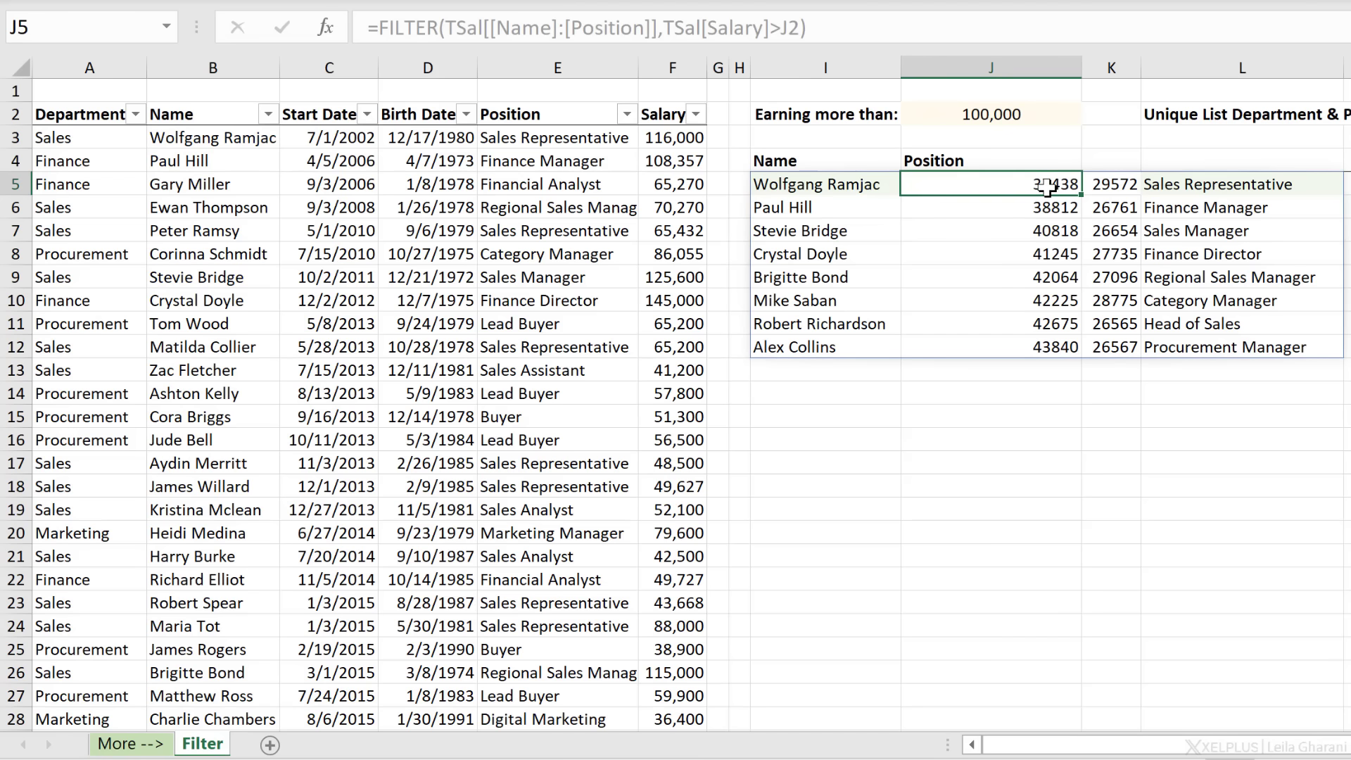
{"action": "mouse_move", "coordinate": [1049, 188]}
{"action": "left_mouse_down"}
{"action": "mouse_move", "coordinate": [1096, 278]}
{"action": "mouse_move", "coordinate": [1103, 336]}
{"action": "left_mouse_up"}
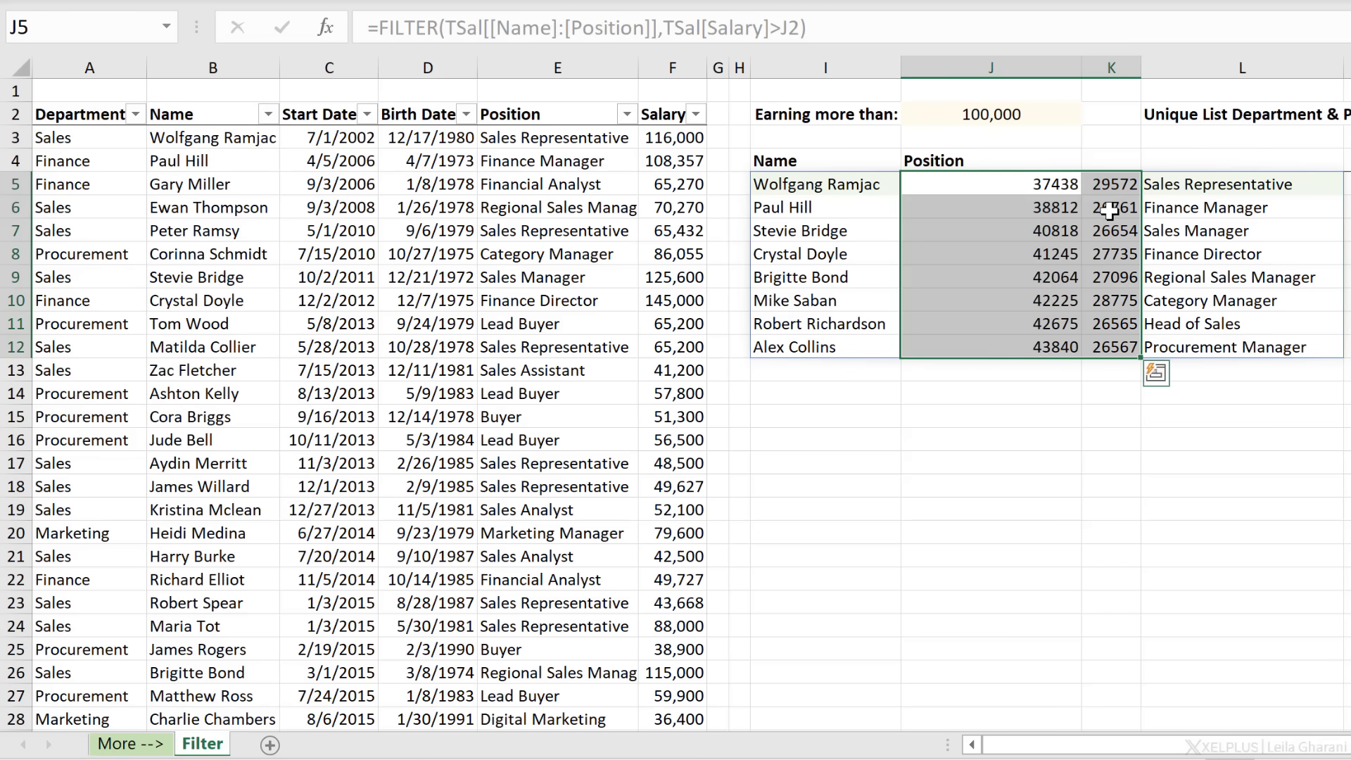
- Wrap the existing formula in I5 in an outer FILTER function, using the whole inner FILTER as its array
{"action": "left_click", "coordinate": [1149, 185]}
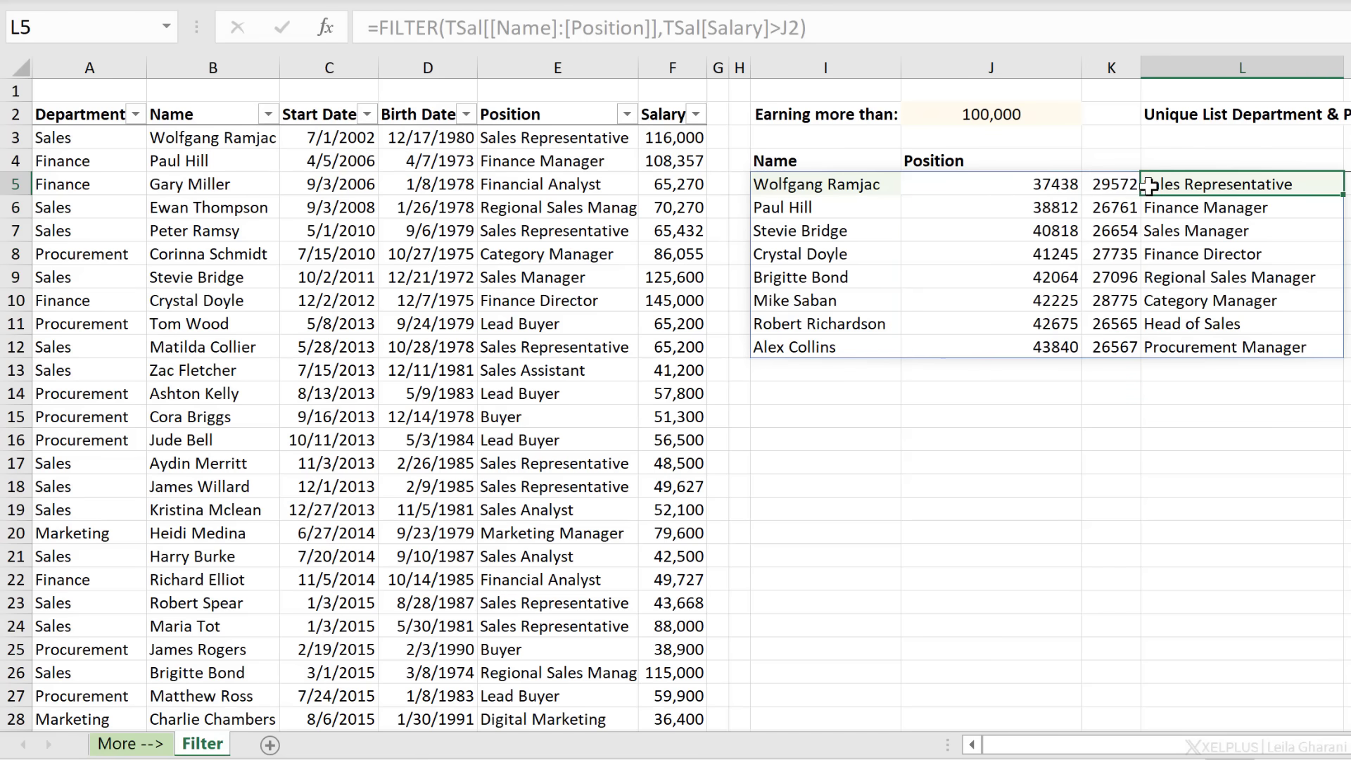
{"action": "left_click", "coordinate": [838, 183]}
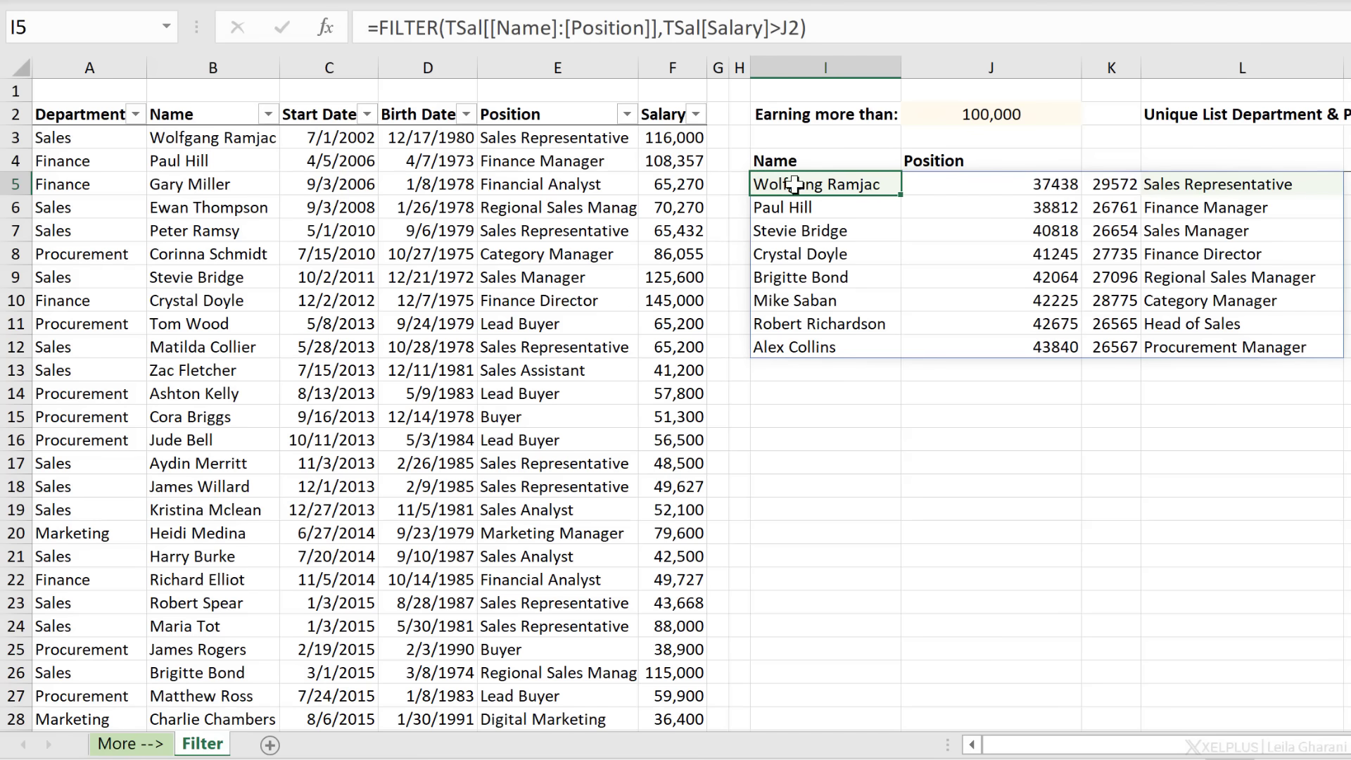
{"action": "left_click", "coordinate": [379, 28]}
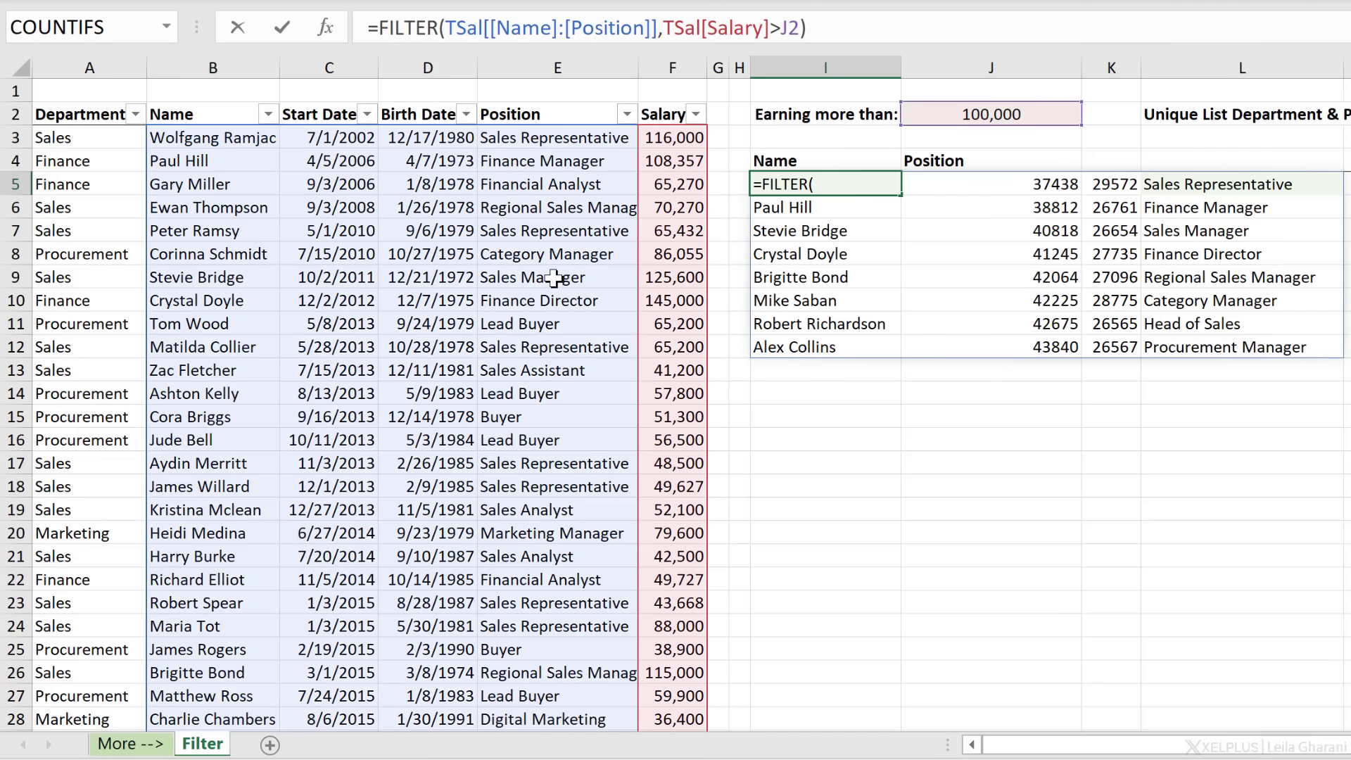
{"action": "type", "text": "filter"}
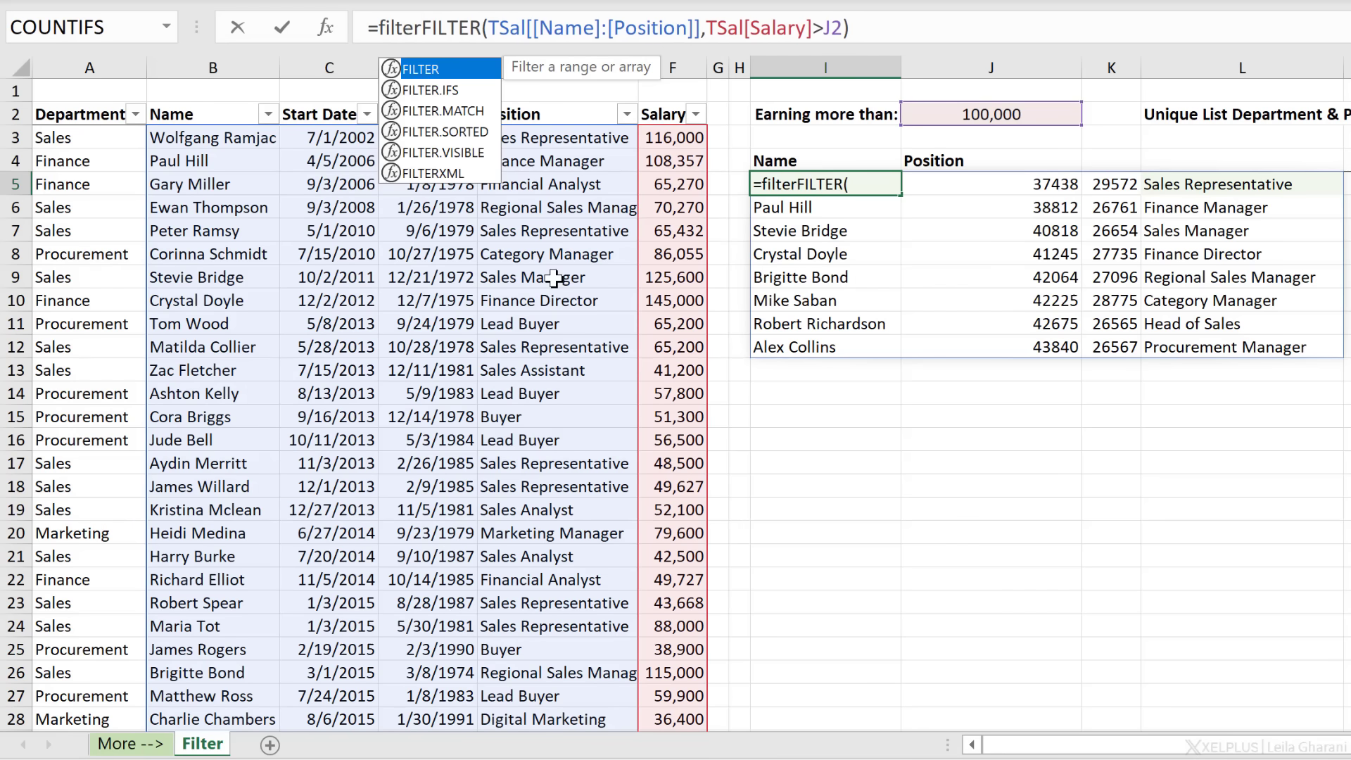
{"action": "type", "text": "("}
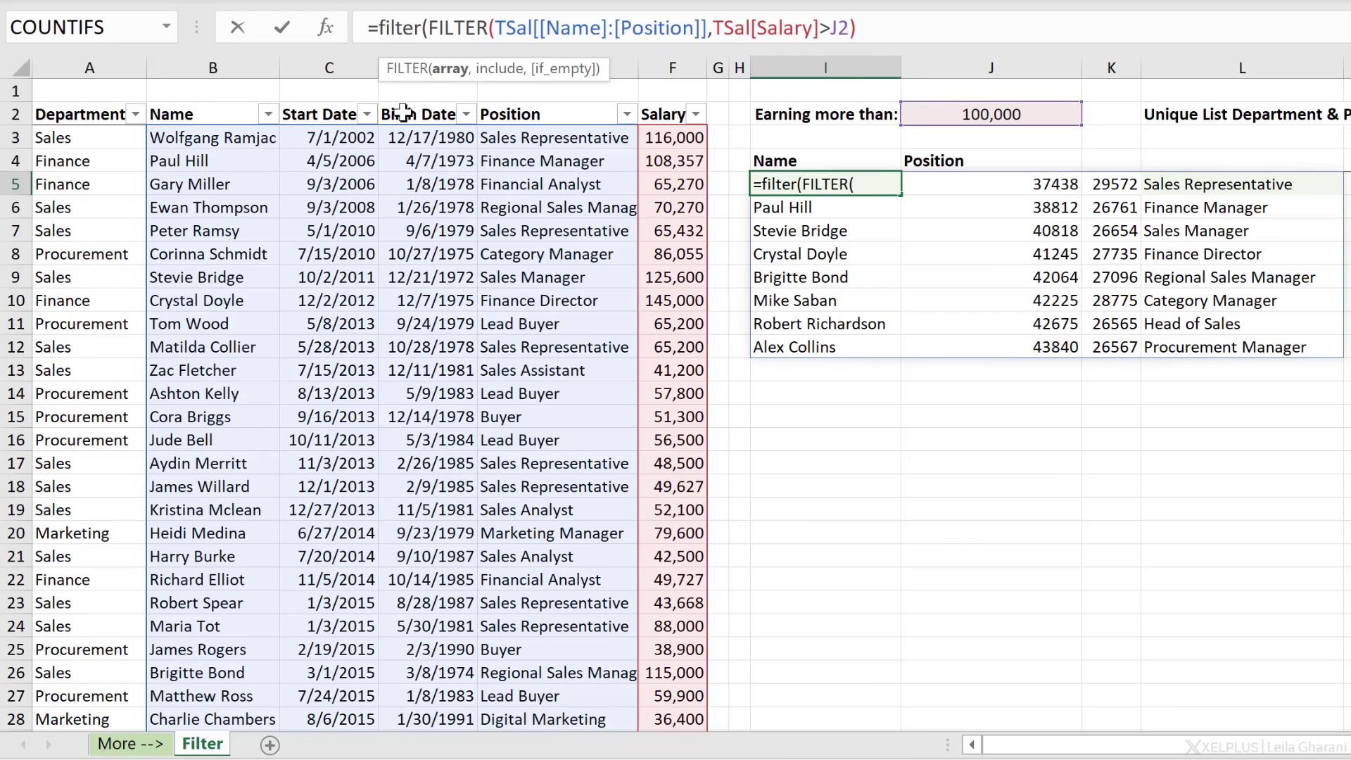
{"action": "left_click", "coordinate": [444, 78]}
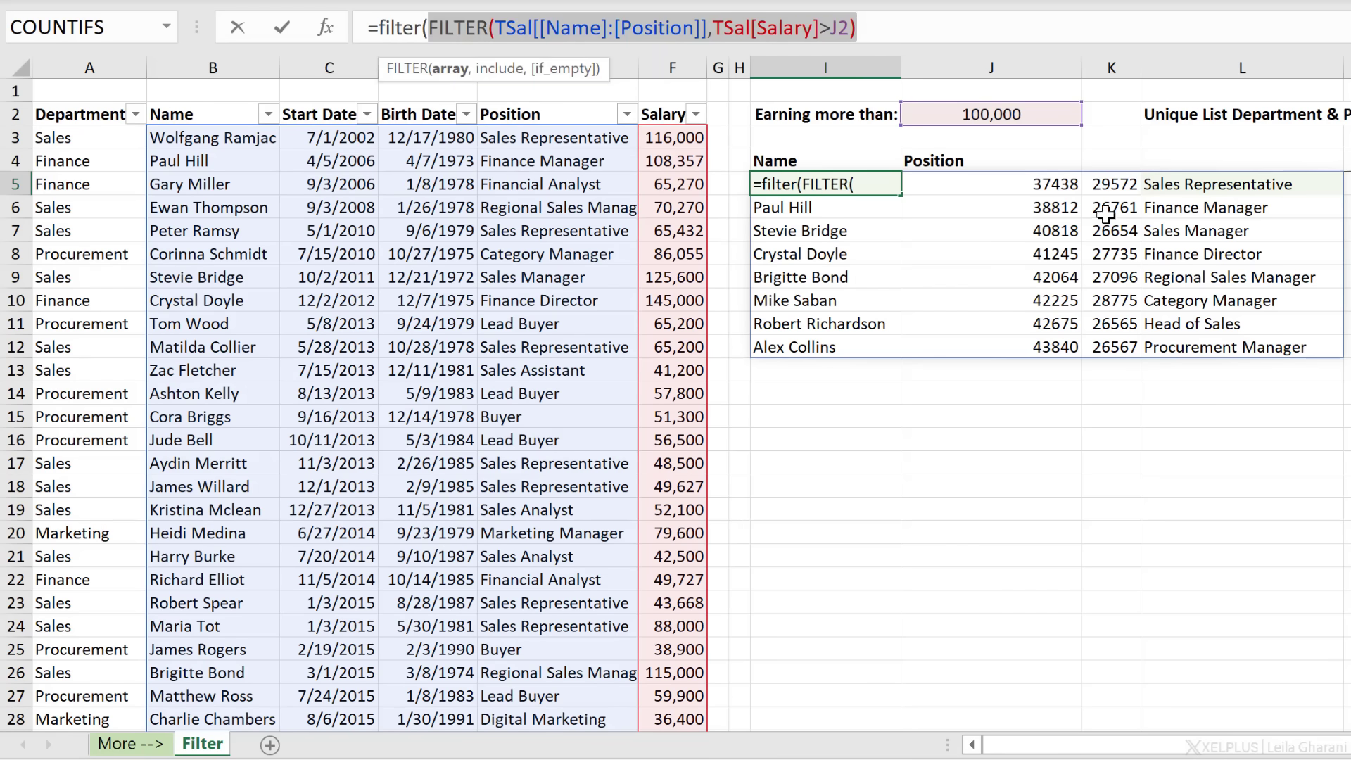
{"action": "left_click", "coordinate": [919, 36]}
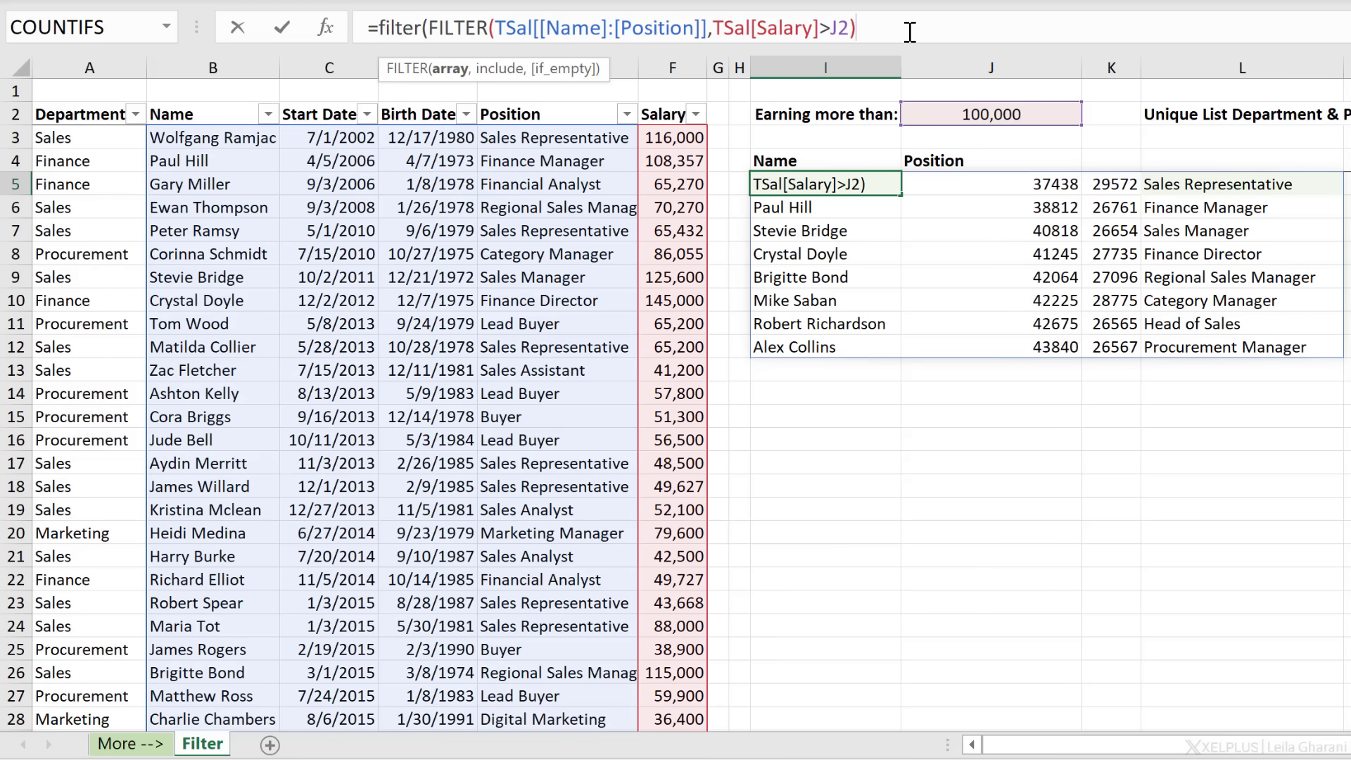
- Add the array constant {1,0,0,1} as the outer FILTER's include argument to keep only the Name and Position columns
{"action": "type", "text": ",{"}
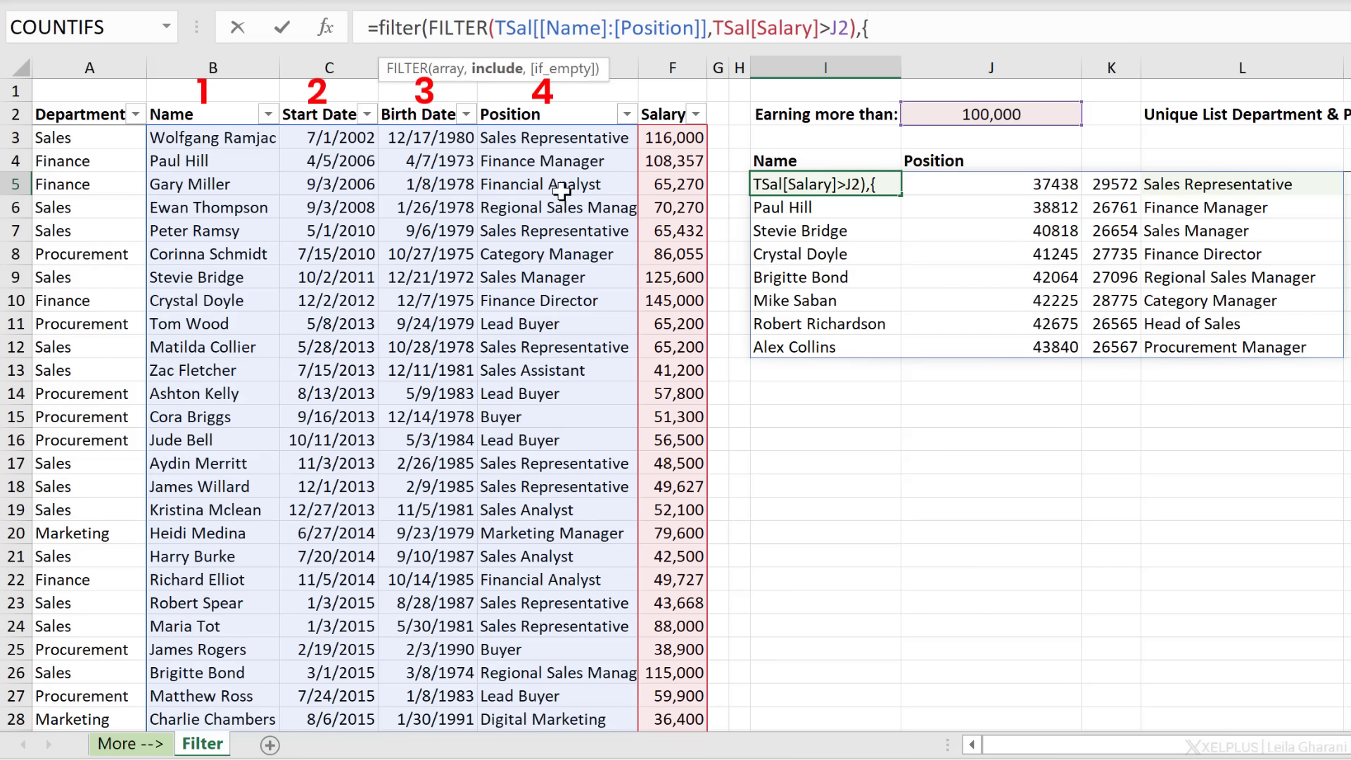
{"action": "type", "text": "1,"}
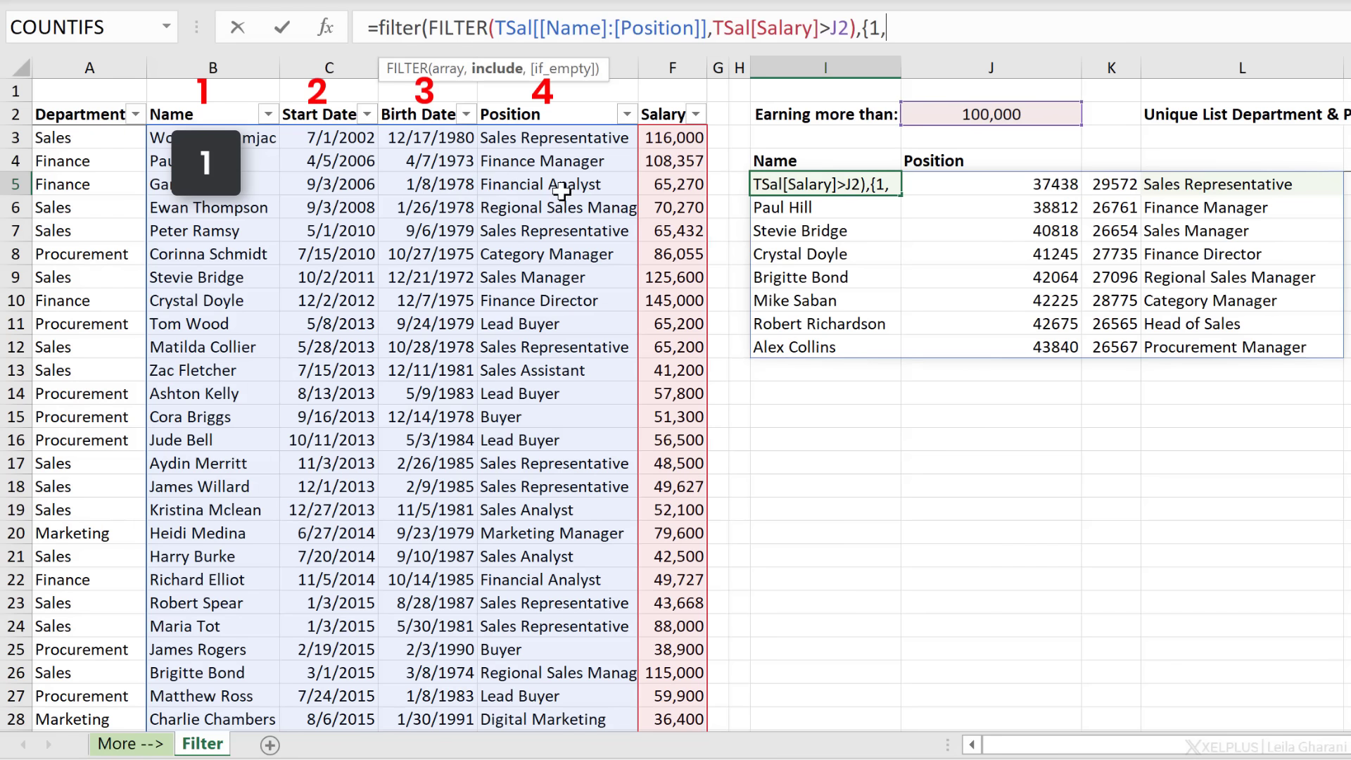
{"action": "type", "text": "0"}
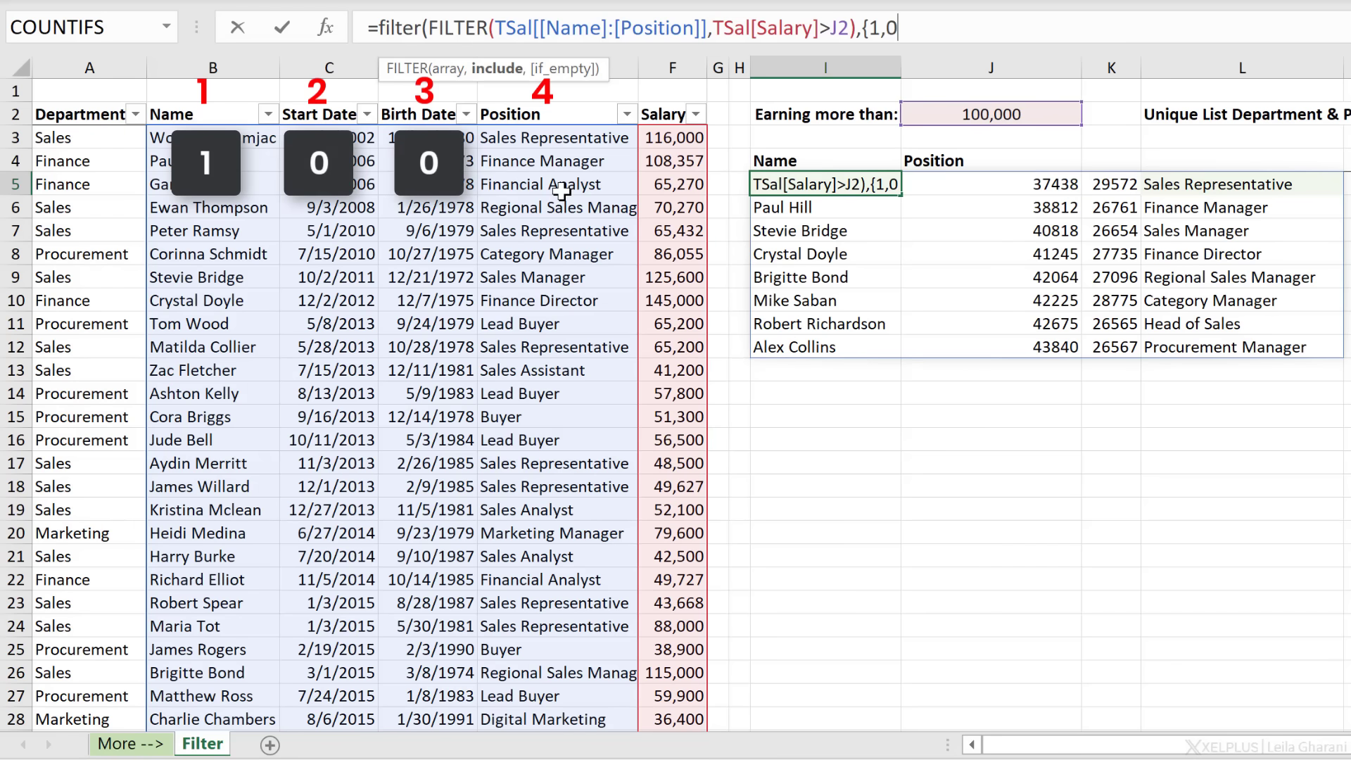
{"action": "type", "text": ",0,1"}
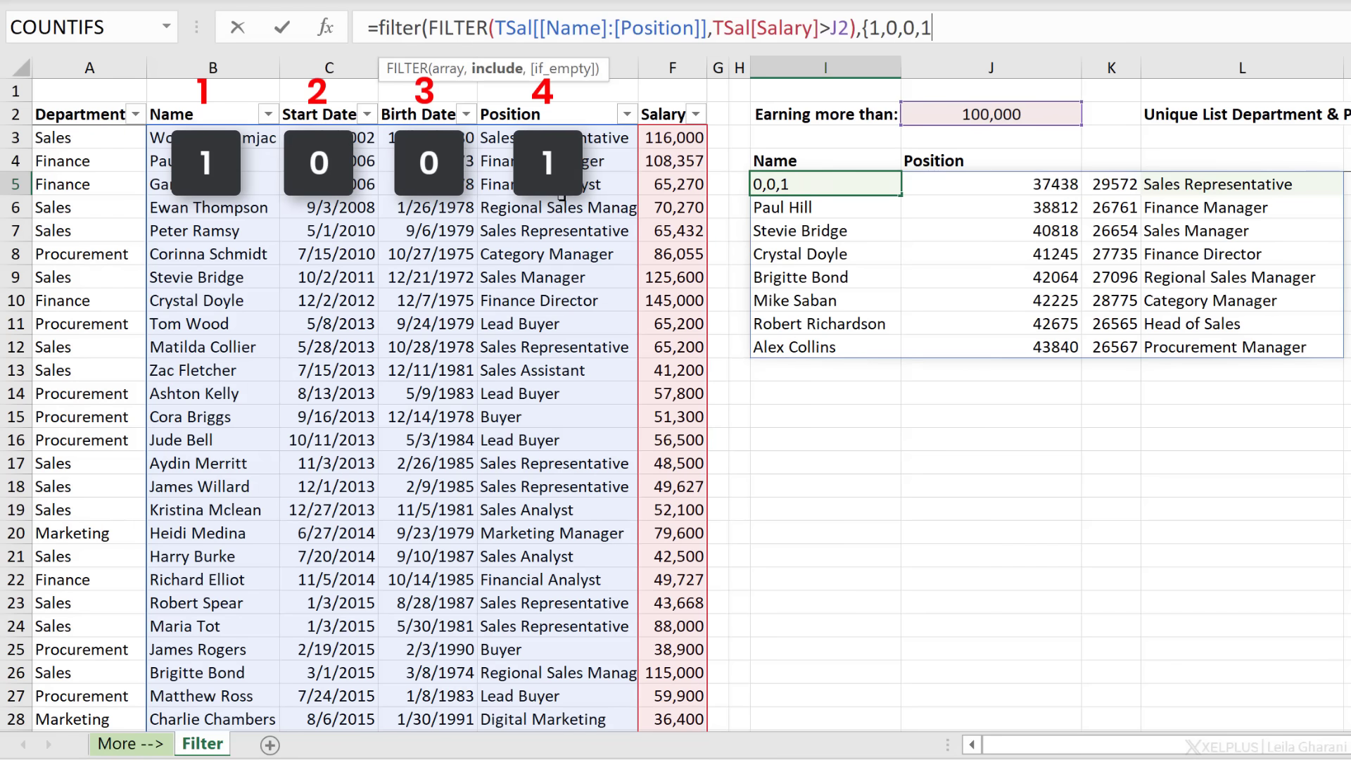
{"action": "type", "text": "}"}
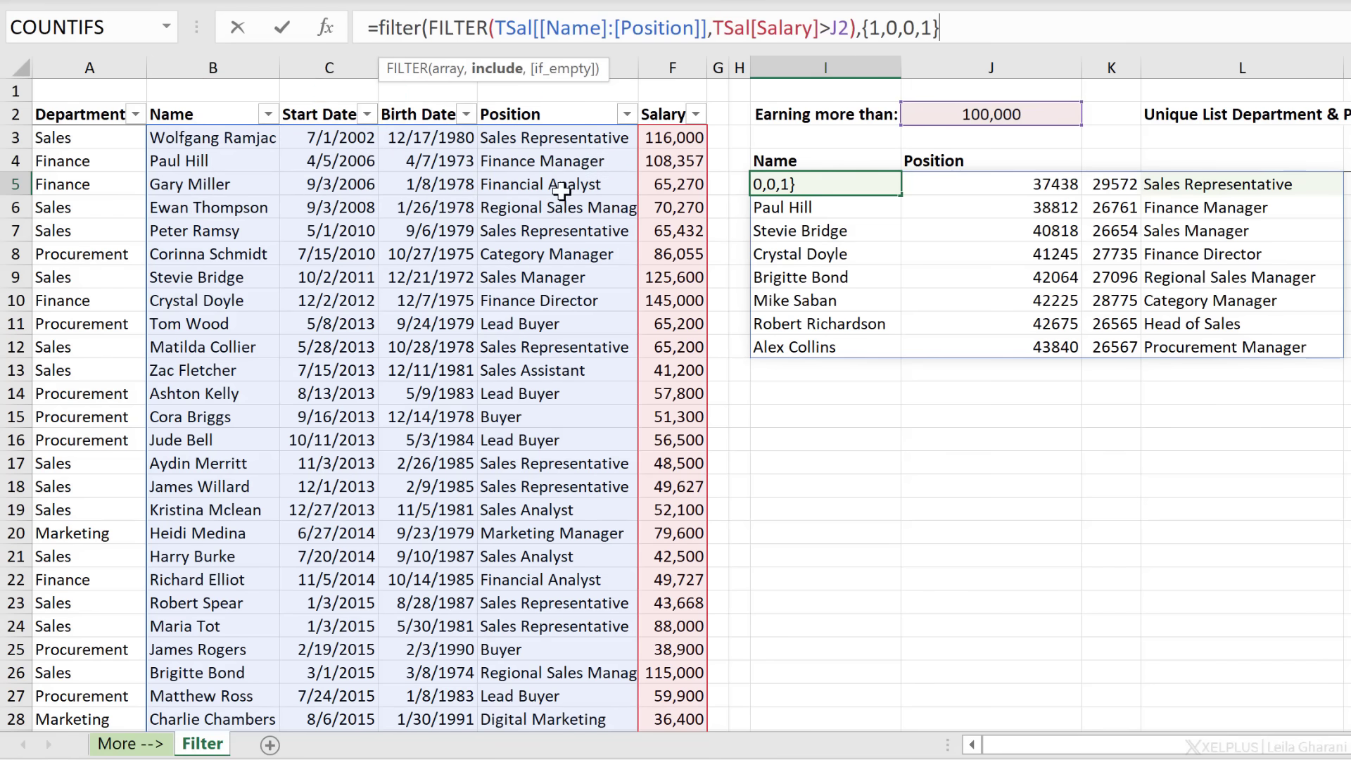
- Review the 1 and 0 flags in the include array, then close the outer FILTER and enter the nested formula in I5
{"action": "double_click", "coordinate": [873, 28]}
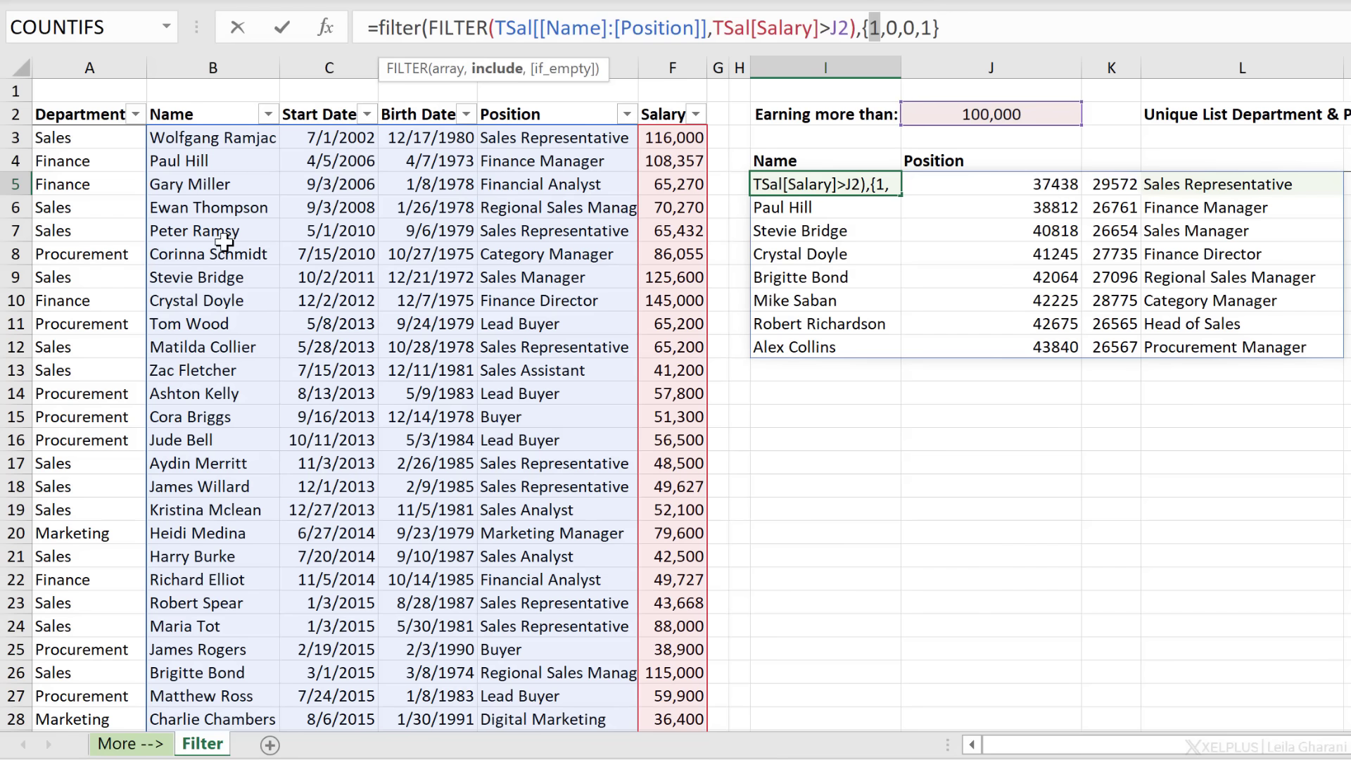
{"action": "left_click", "coordinate": [951, 28]}
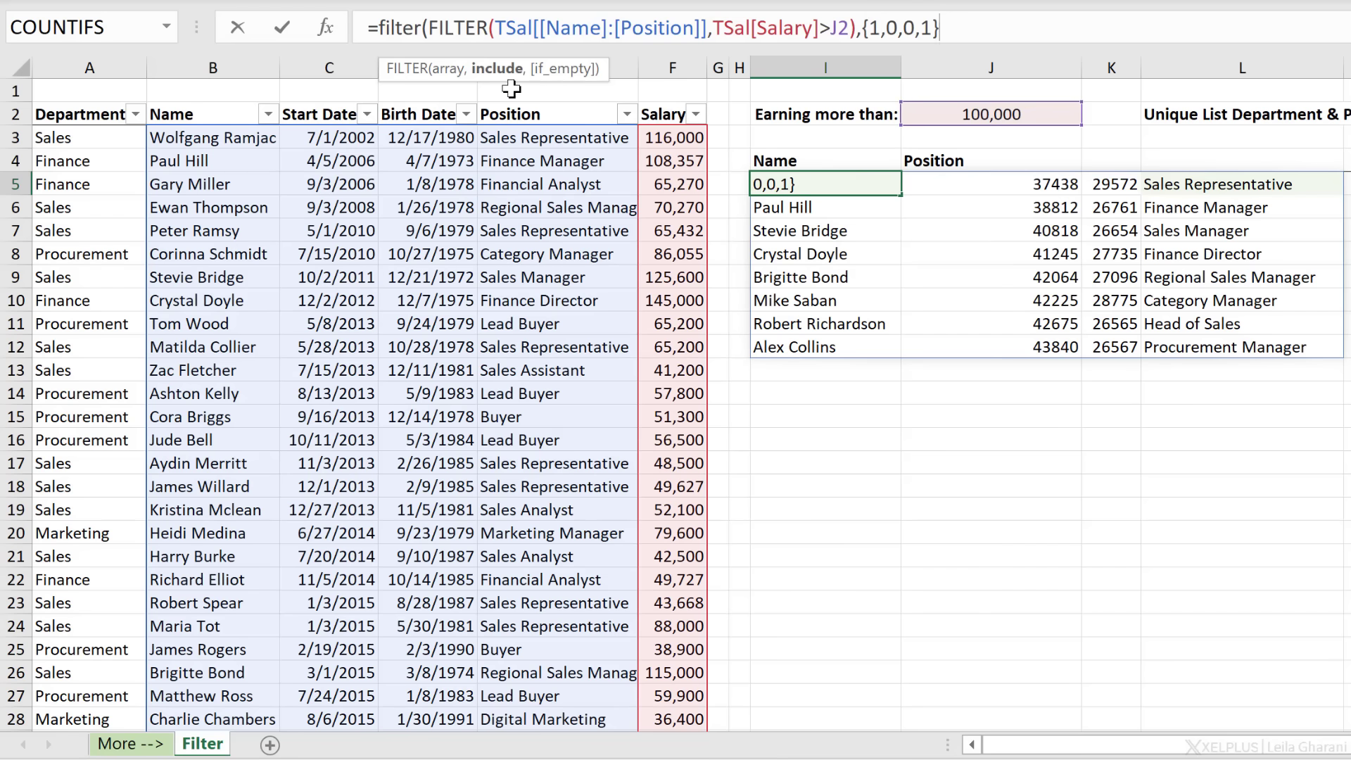
{"action": "left_click_drag", "start_coordinate": [942, 29], "coordinate": [862, 27]}
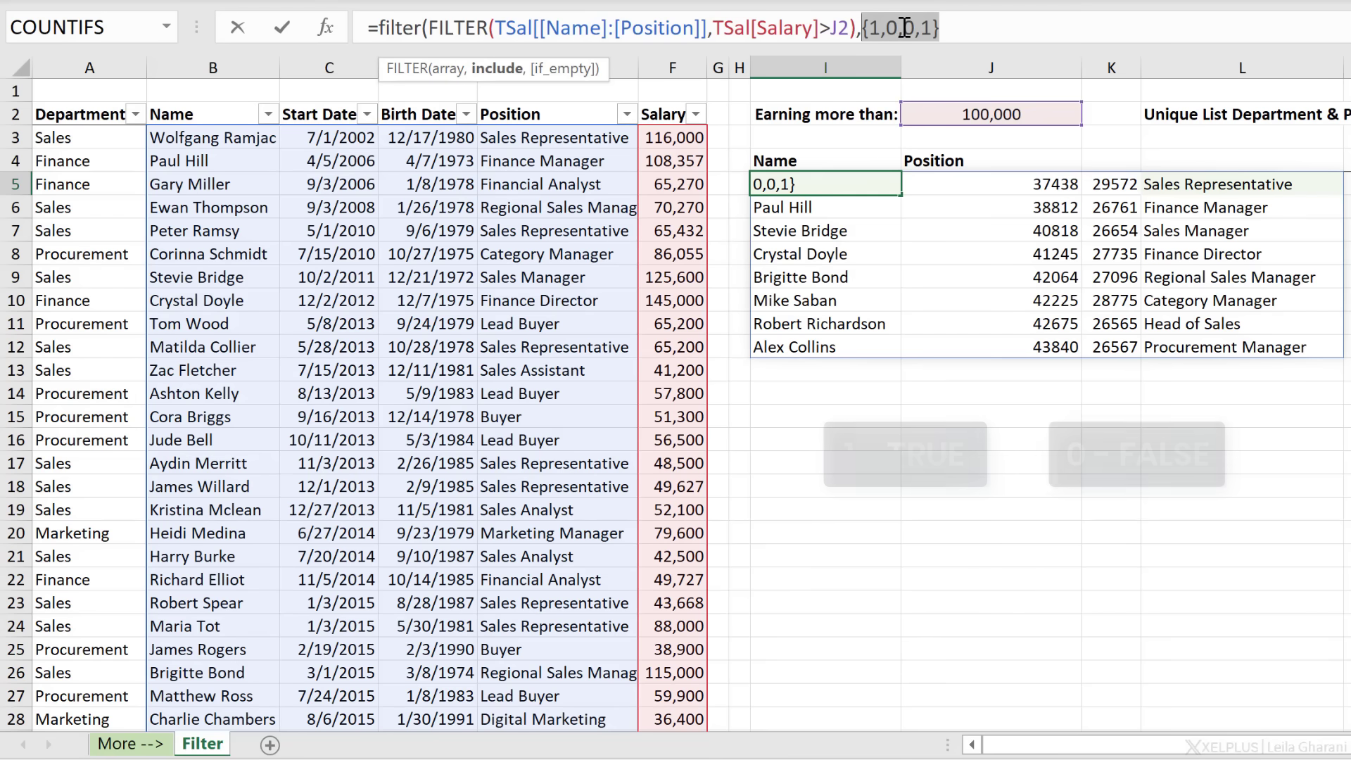
{"action": "double_click", "coordinate": [874, 28]}
{"action": "double_click", "coordinate": [892, 28]}
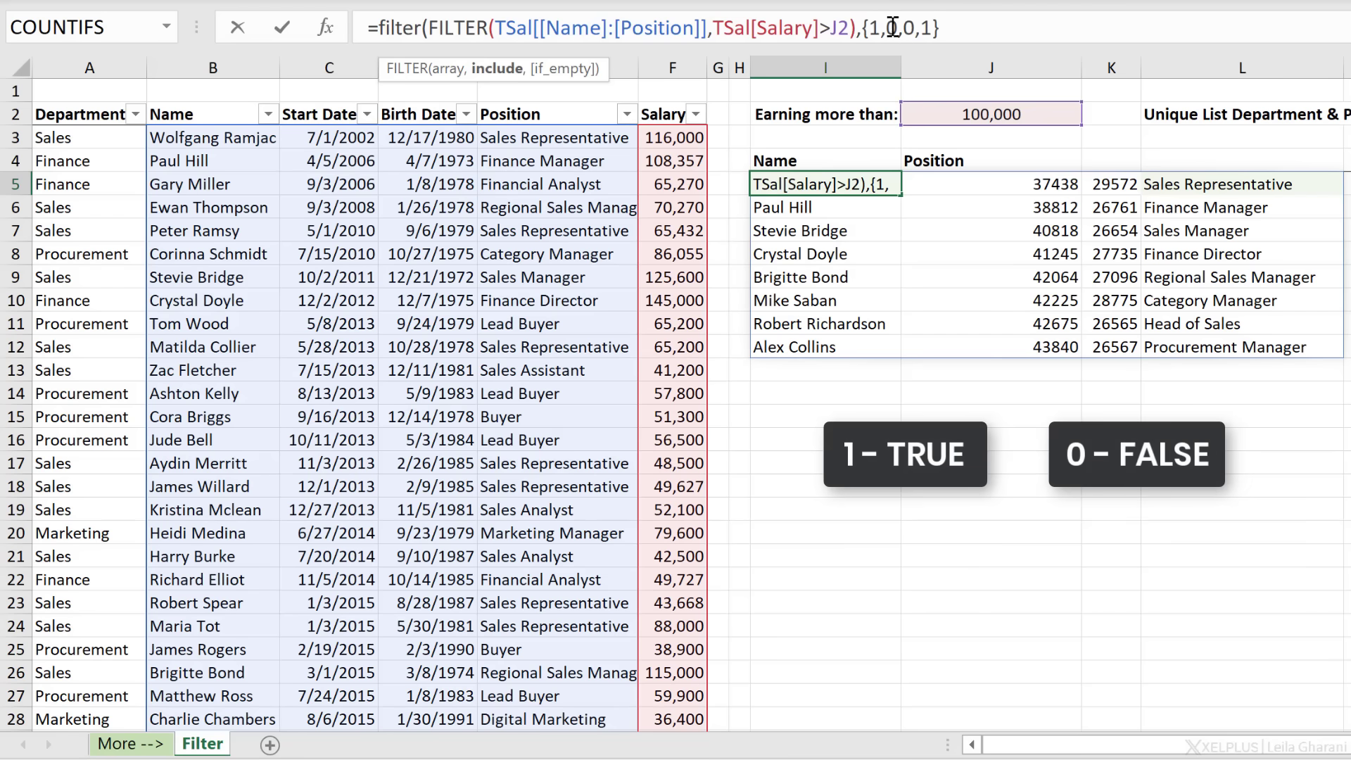
{"action": "left_click", "coordinate": [969, 35]}
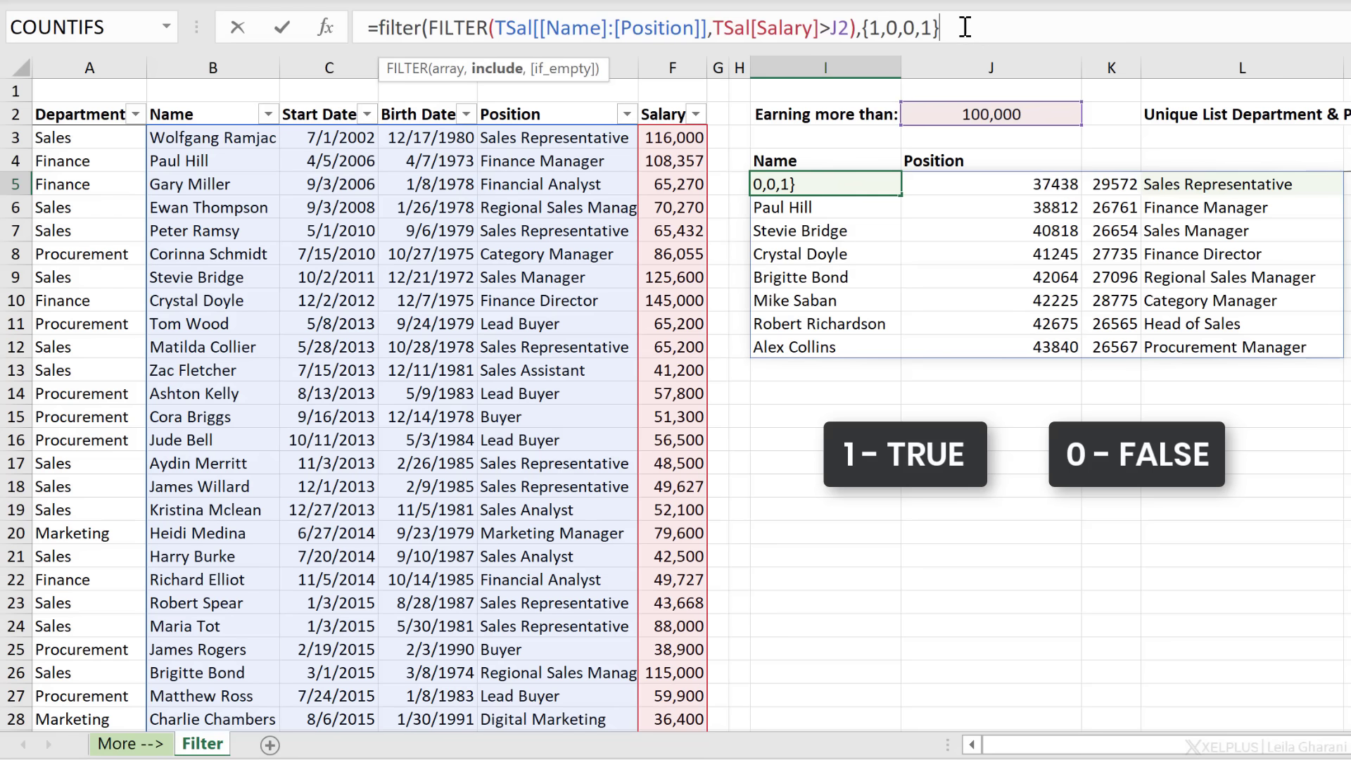
{"action": "type", "text": ")"}
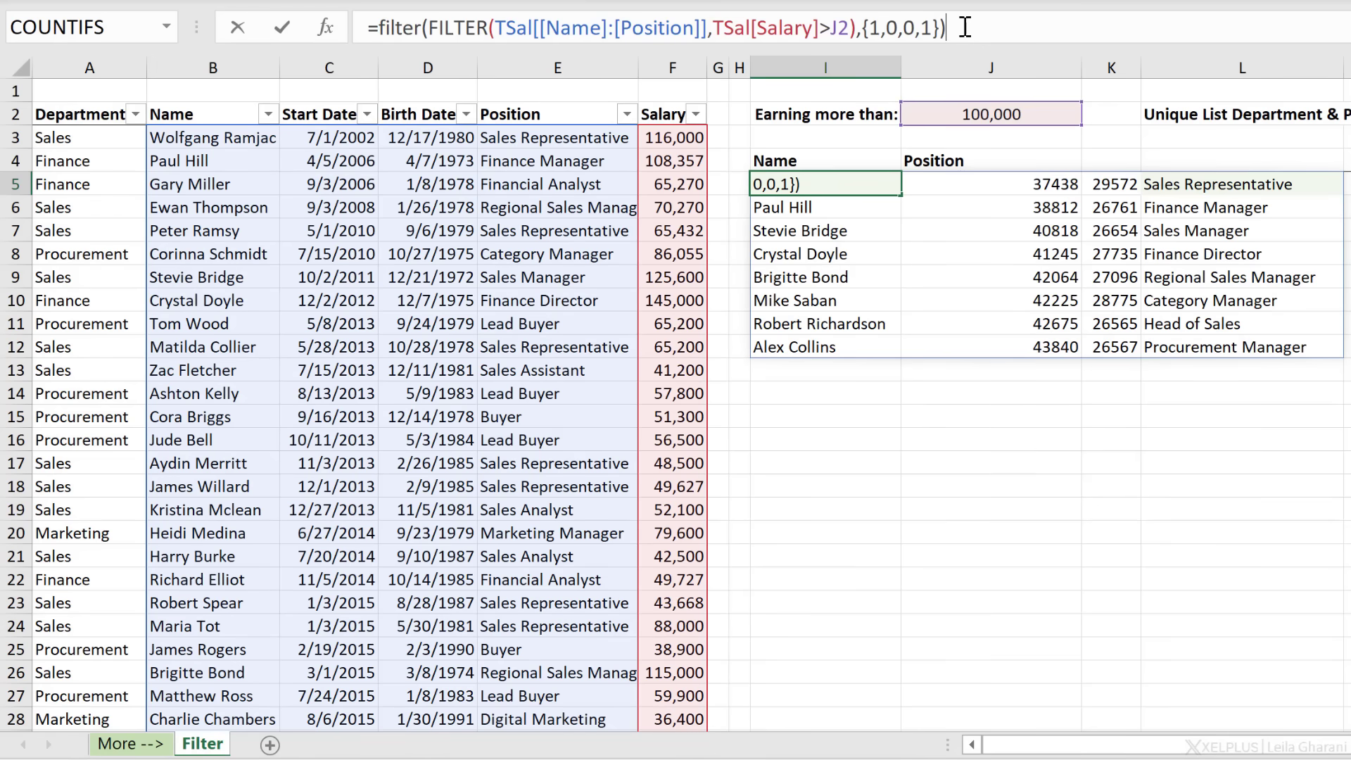
{"action": "key", "text": "Return"}
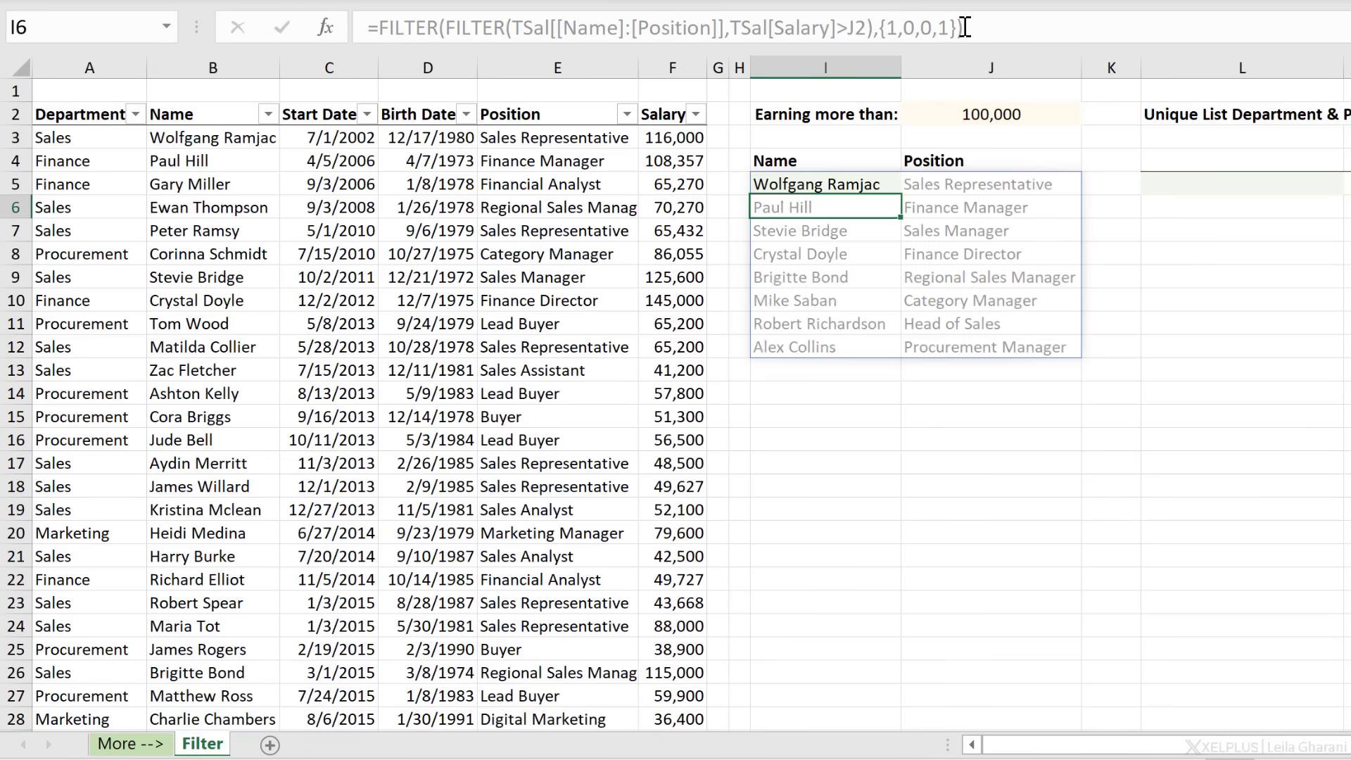
- Wrap the nested FILTER formula in I5 in a SORT function with default sorting and enter it
{"action": "key", "text": "Up"}
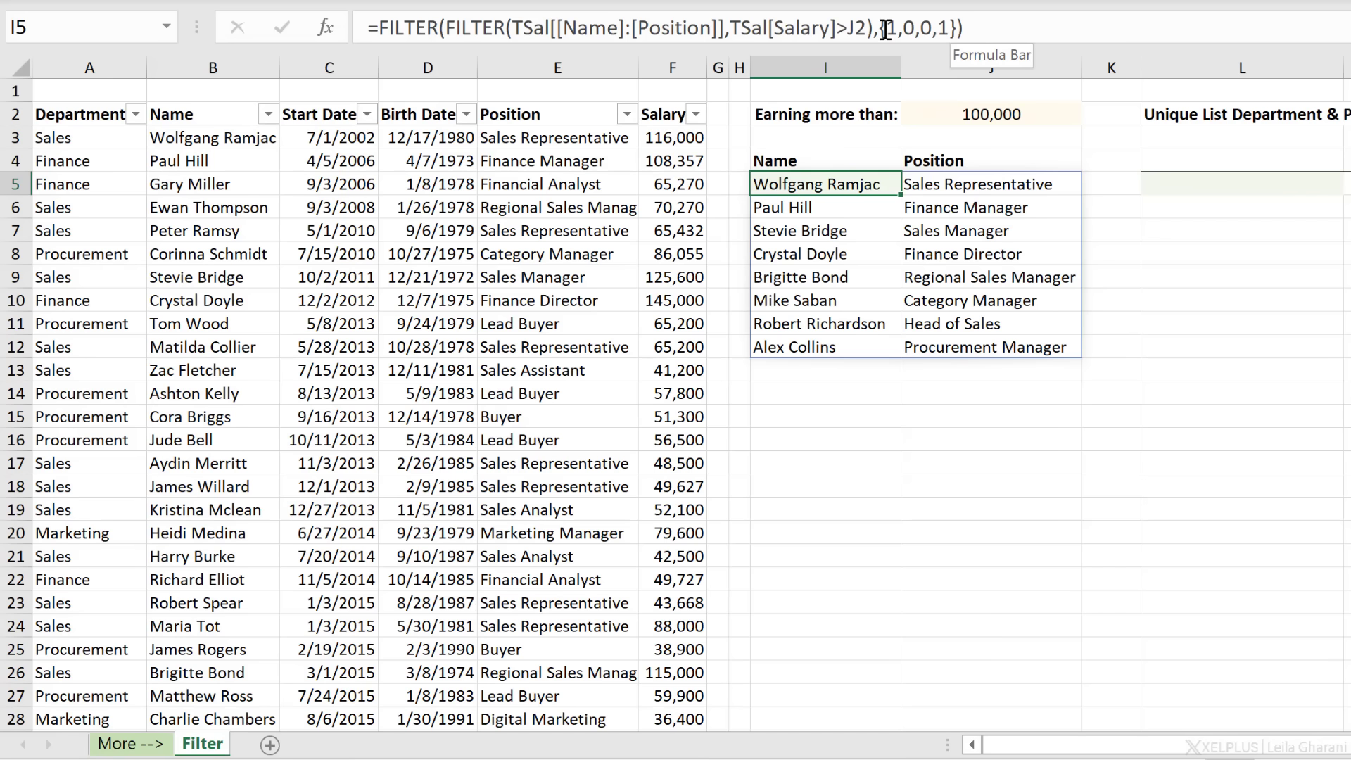
{"action": "left_click", "coordinate": [378, 27]}
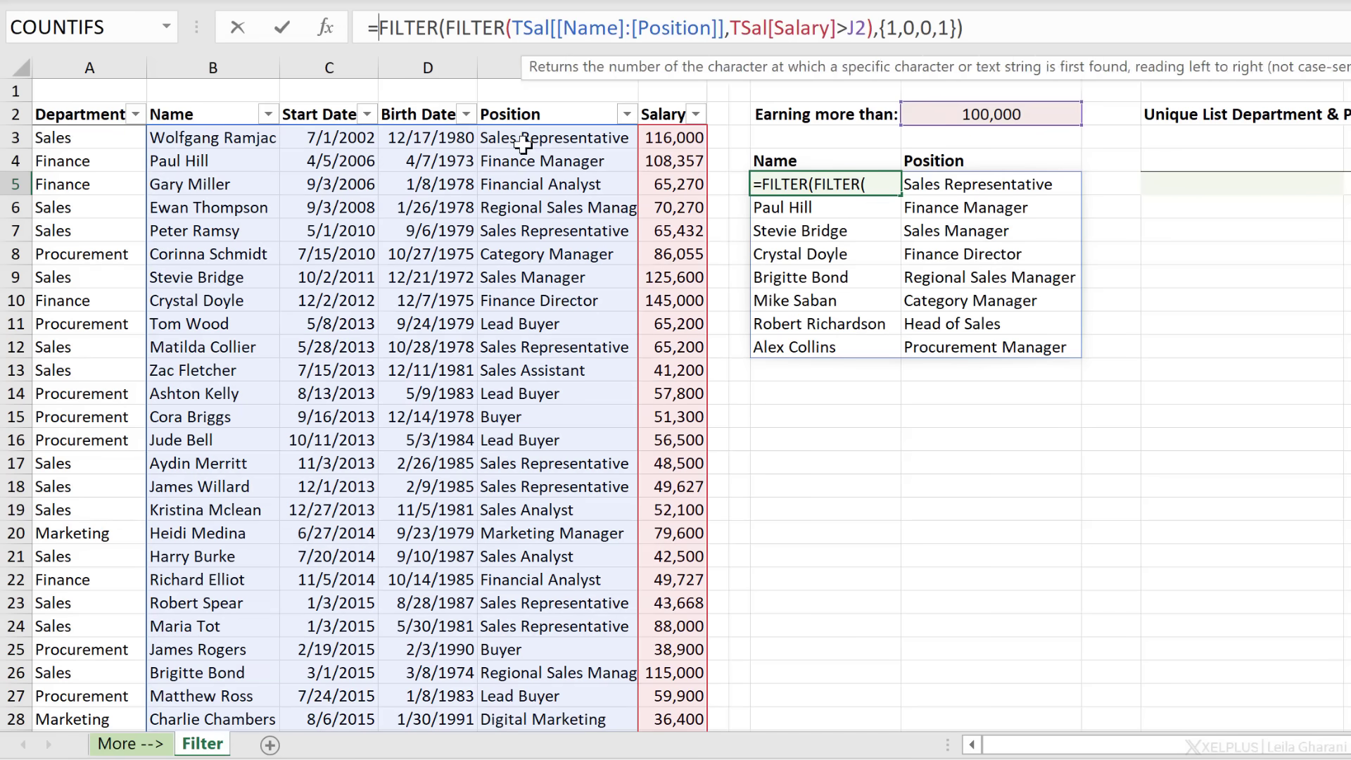
{"action": "type", "text": "sort("}
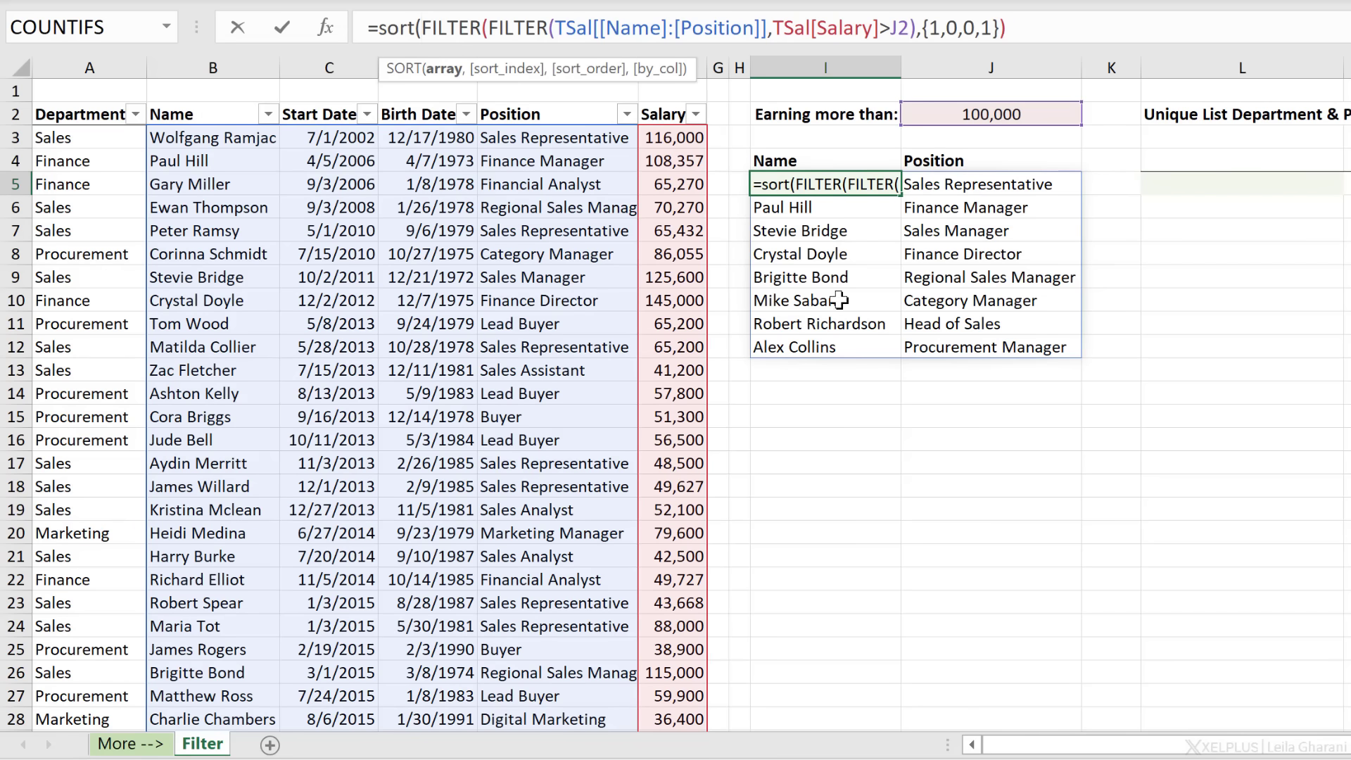
{"action": "left_click", "coordinate": [1058, 30]}
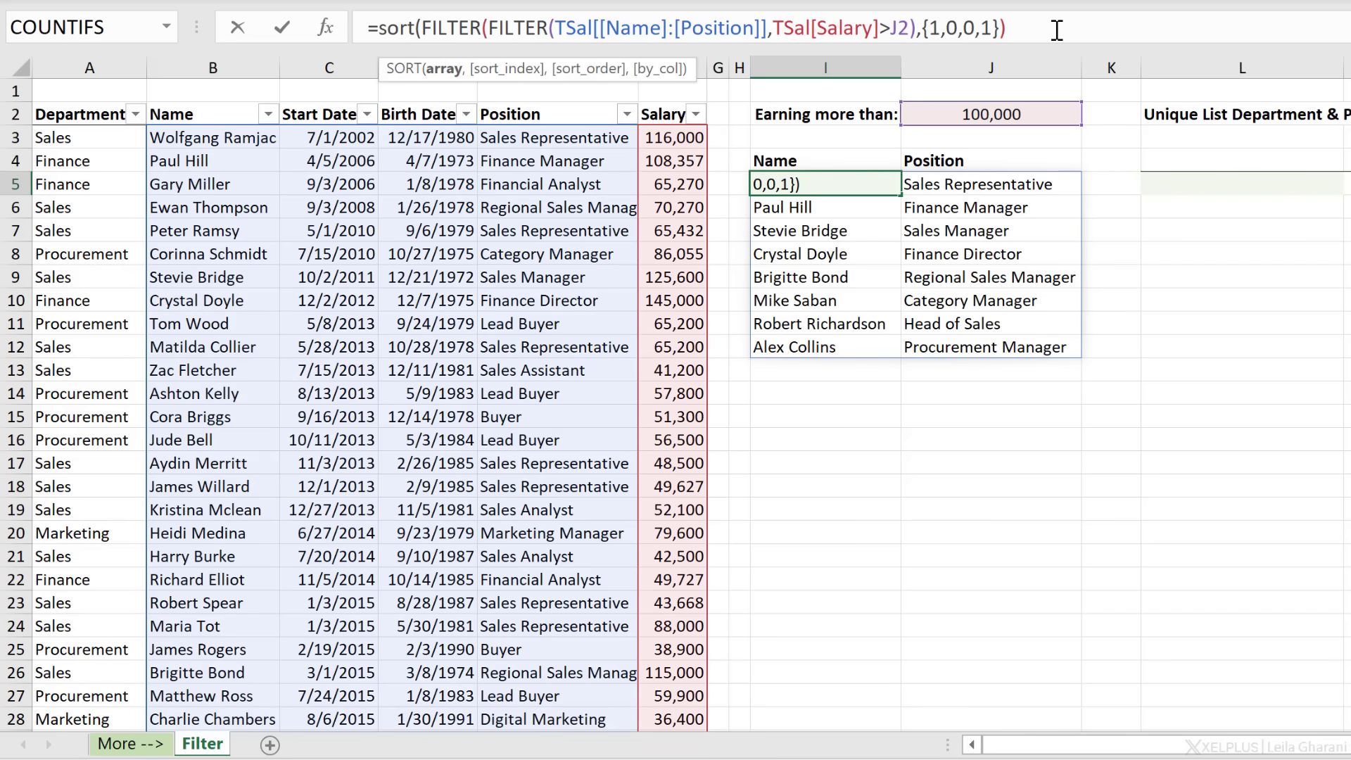
{"action": "type", "text": ")"}
{"action": "key", "text": "ctrl+Return"}
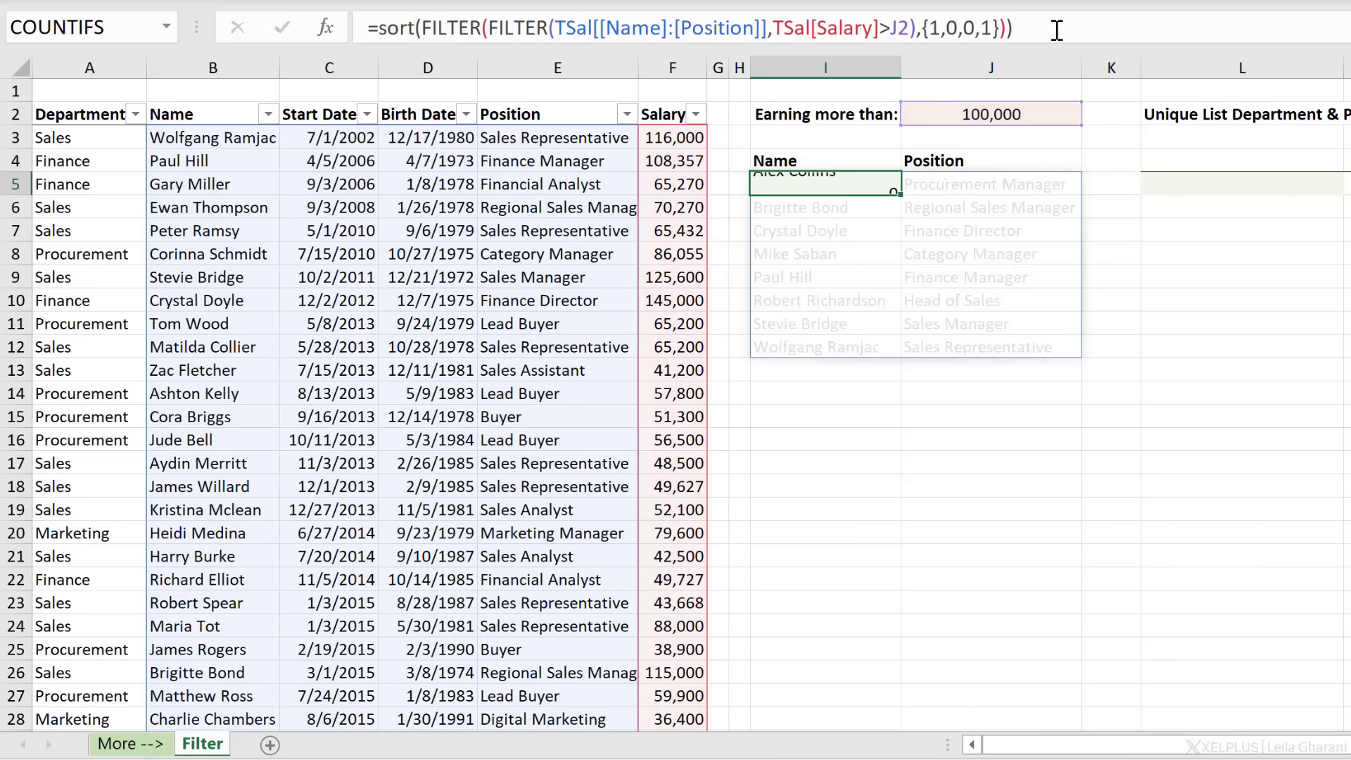
- Set the SORT function's sort_index argument in I5 to 2 to sort the list by Position
{"action": "left_click", "coordinate": [1021, 28]}
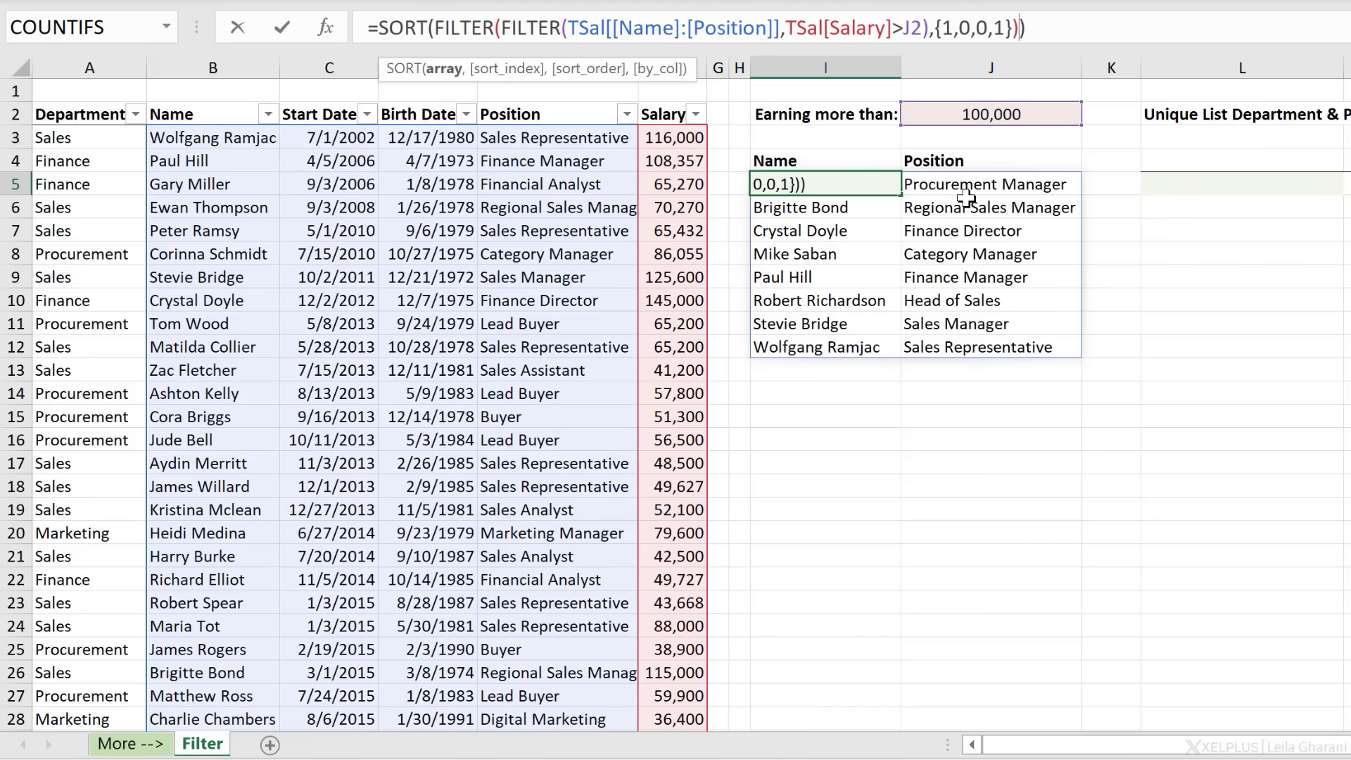
{"action": "type", "text": ","}
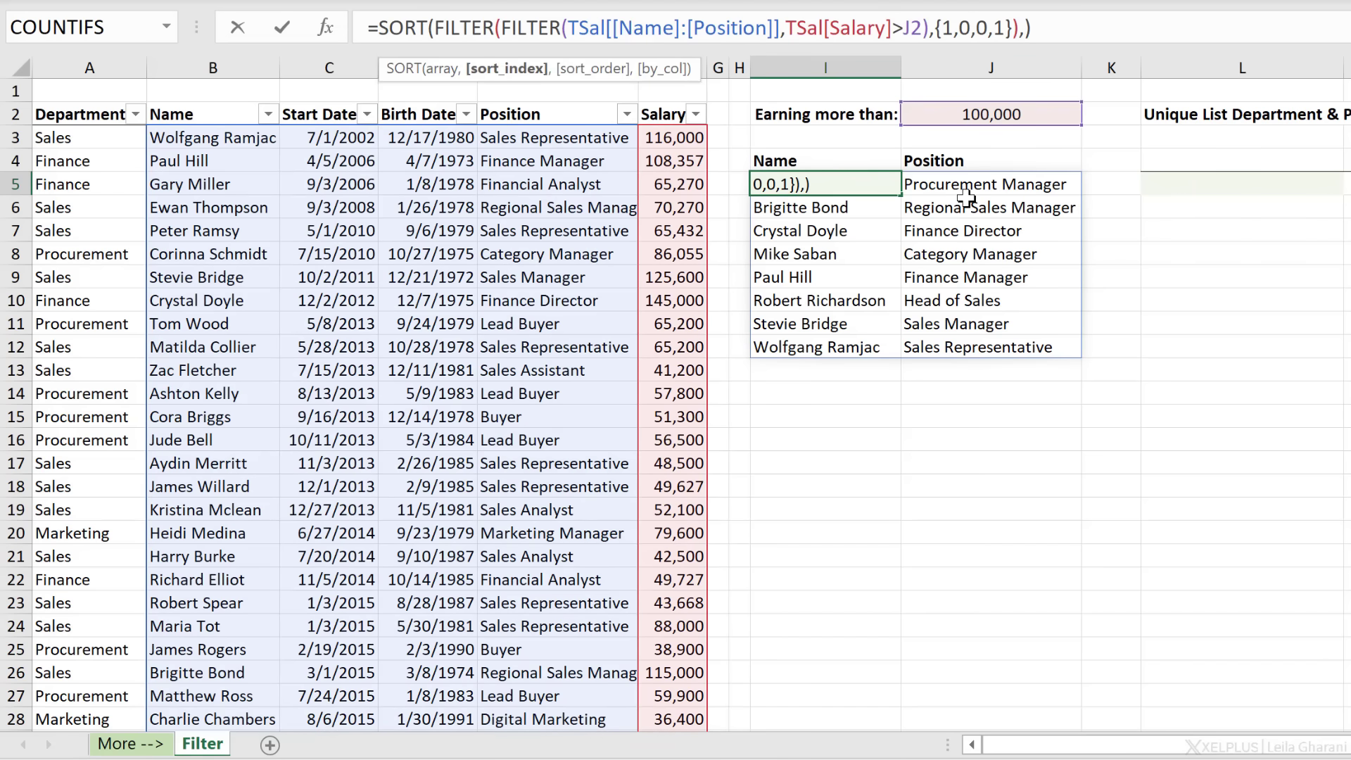
{"action": "type", "text": "2"}
{"action": "key", "text": "Return"}
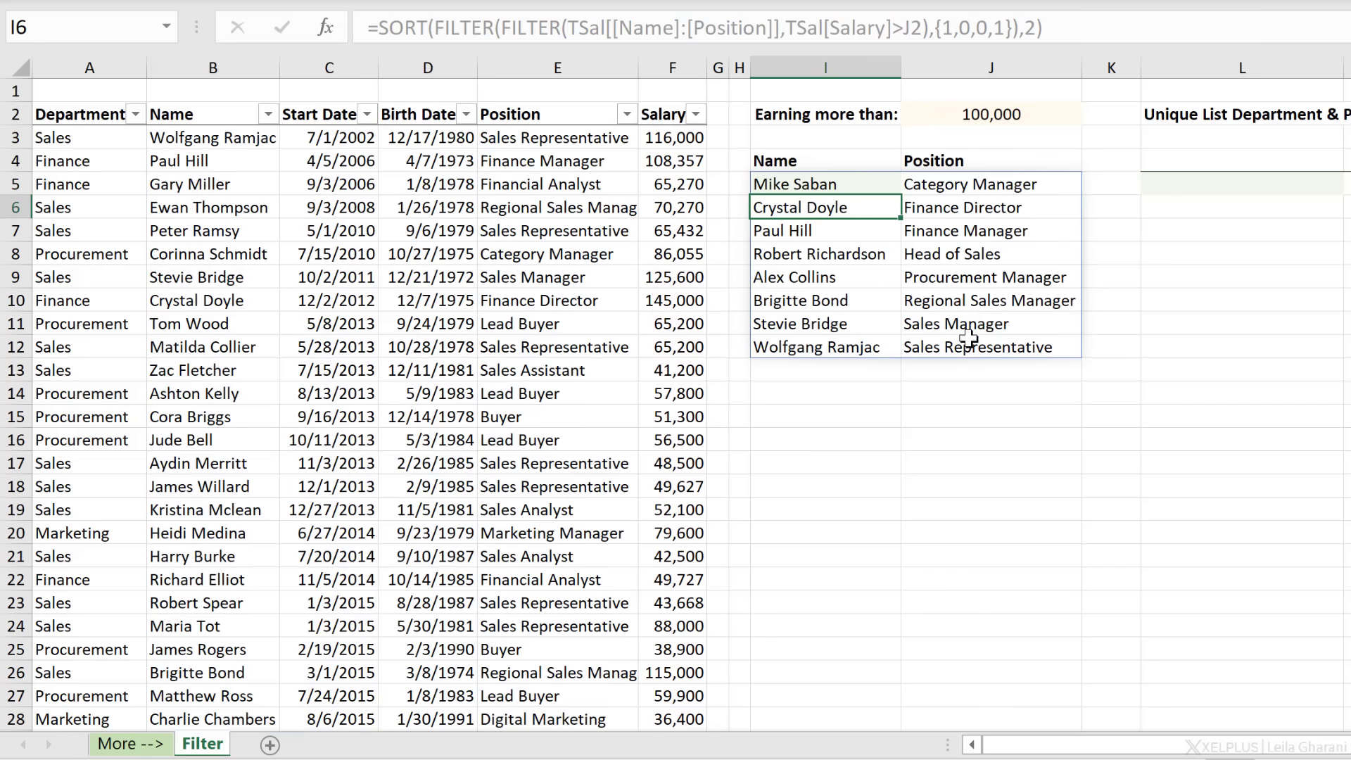
{"action": "left_click", "coordinate": [854, 187]}
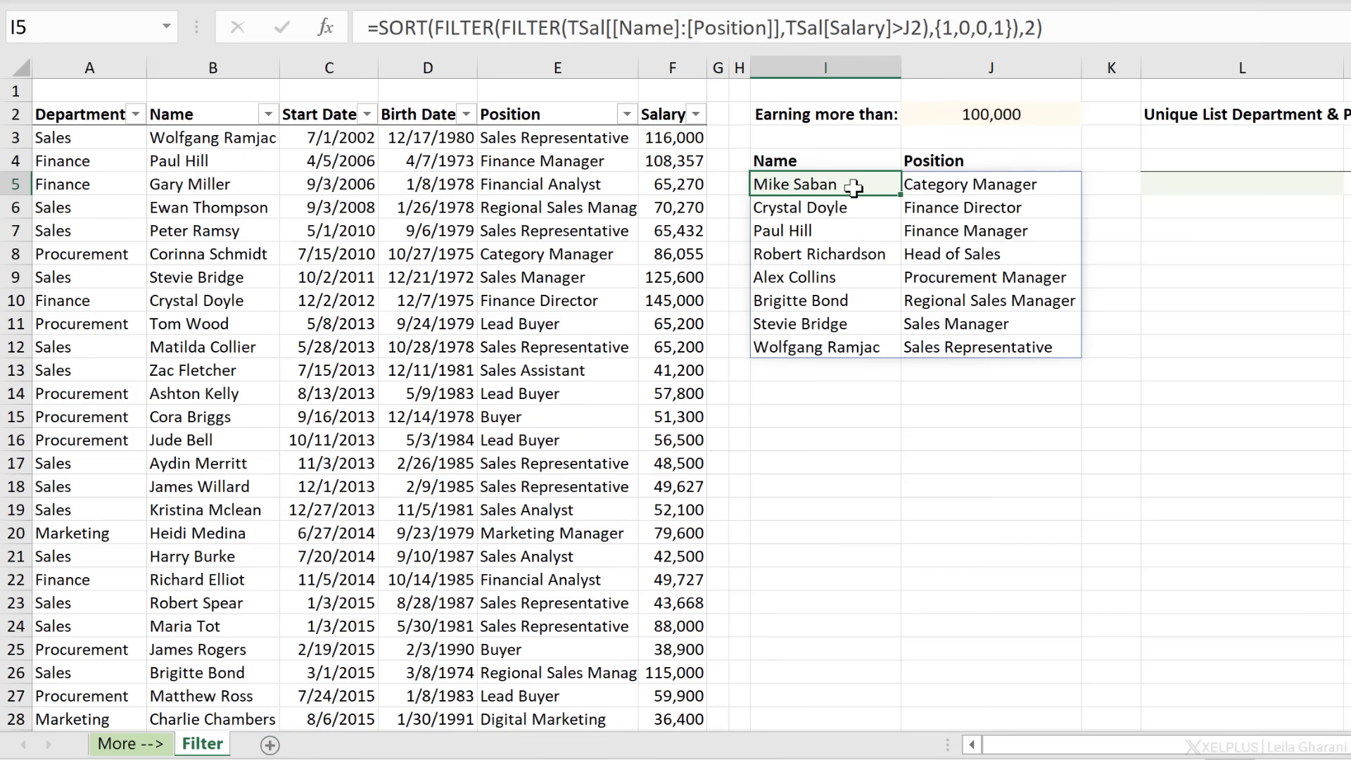
- Hide columns I and J containing the filtered Name and Position list
{"action": "left_click", "coordinate": [1195, 186]}
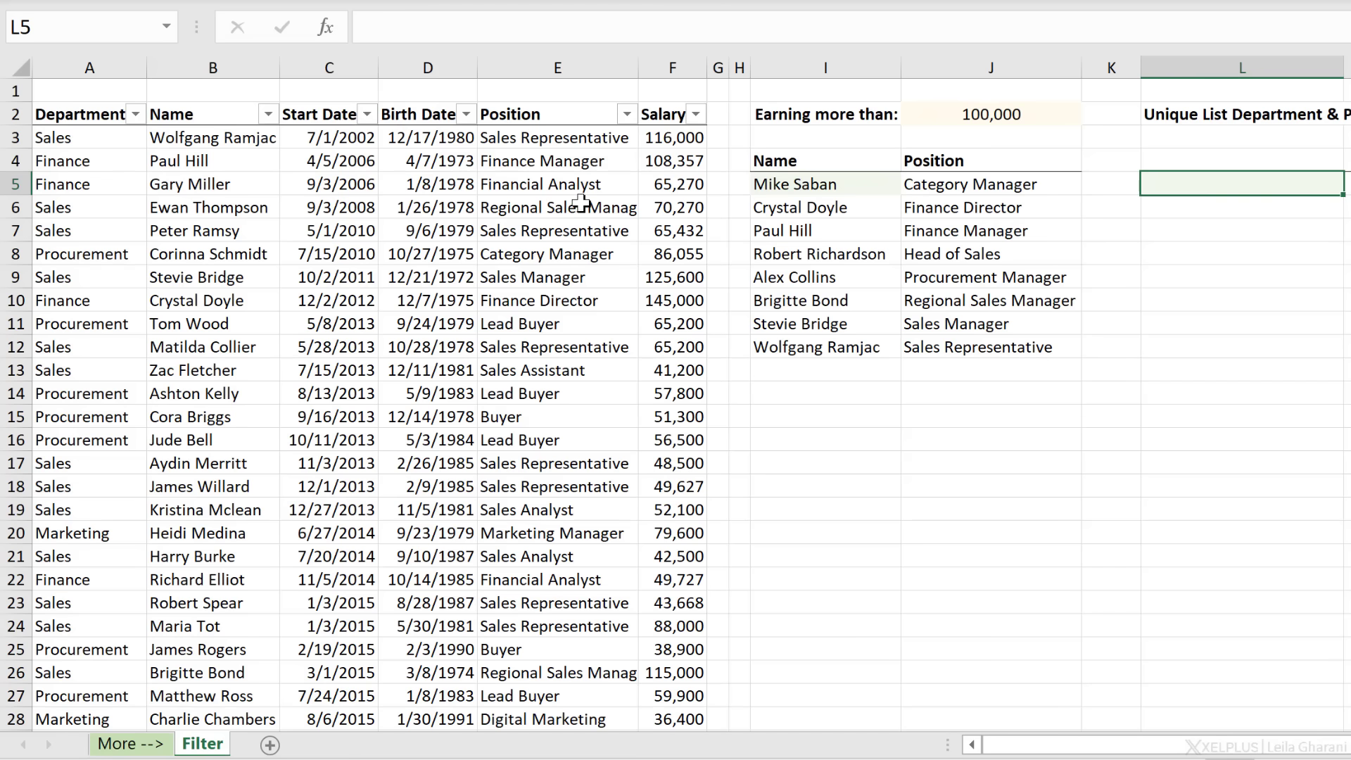
{"action": "left_click_drag", "start_coordinate": [809, 68], "coordinate": [974, 98]}
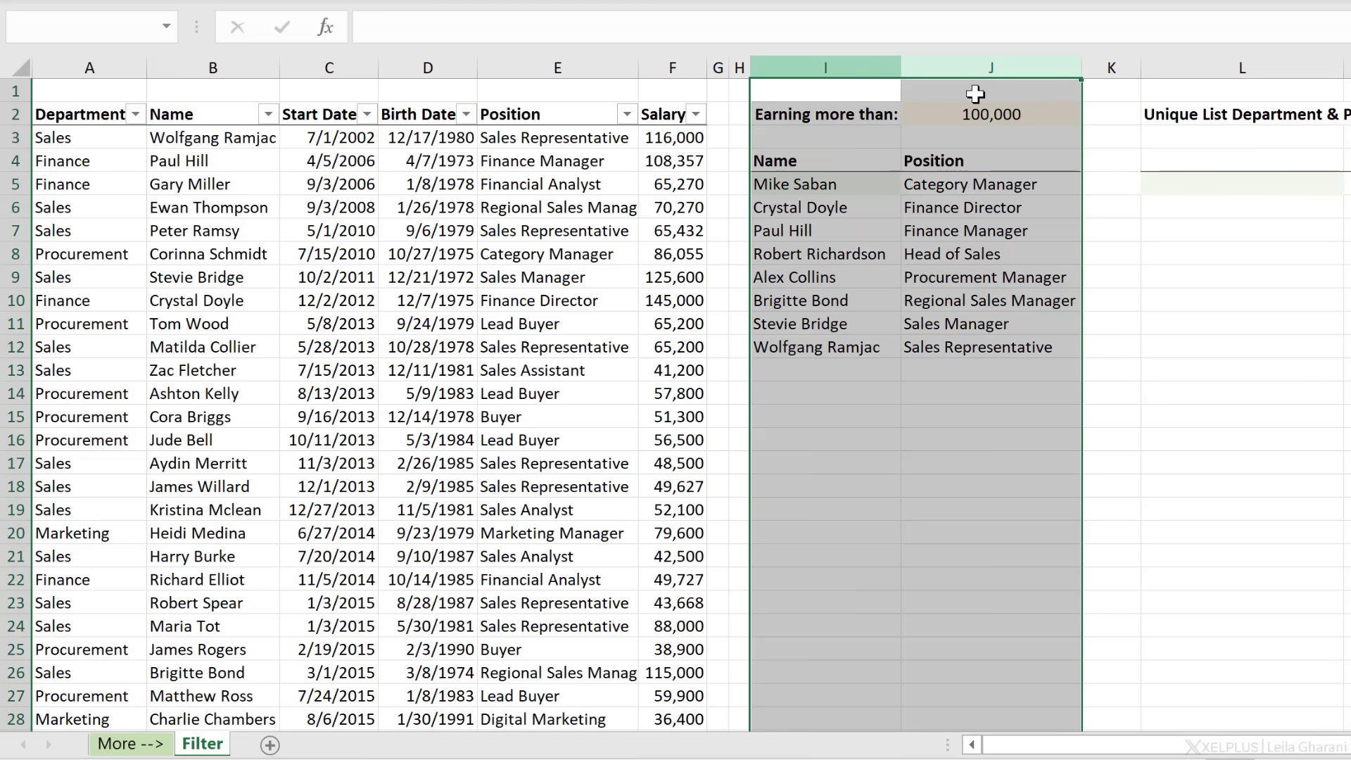
{"action": "right_click", "coordinate": [976, 95]}
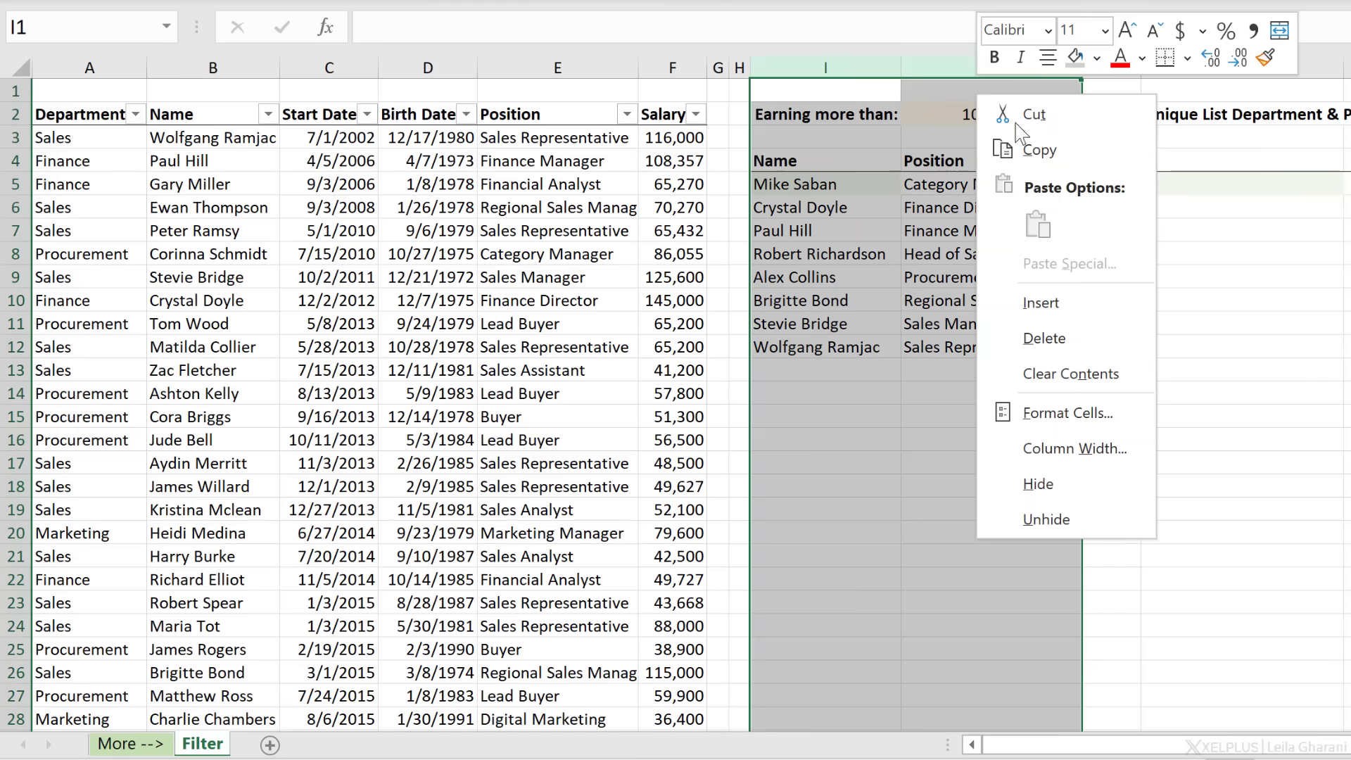
{"action": "left_click", "coordinate": [1055, 484]}
- Enter a UNIQUE formula in L5 that lists the distinct values of the TSal Department column
{"action": "left_click", "coordinate": [867, 186]}
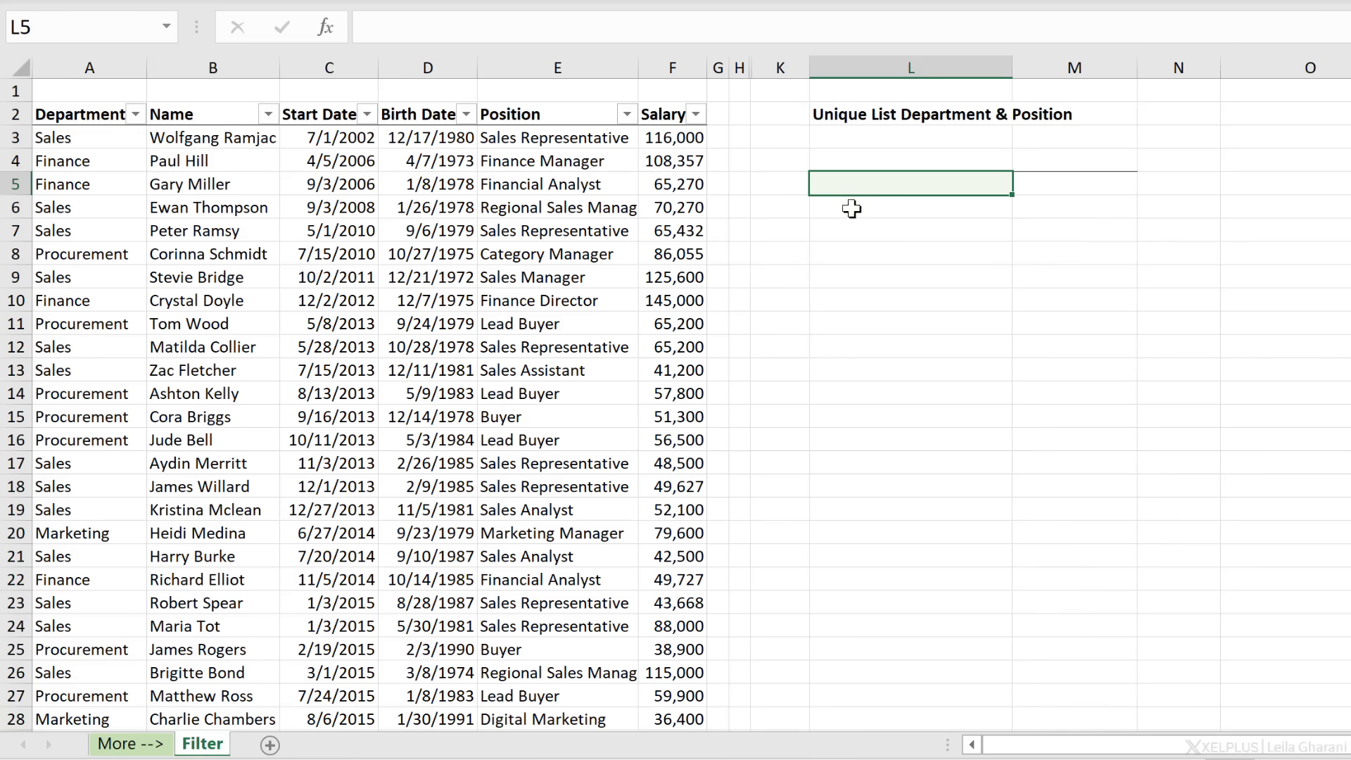
{"action": "type", "text": "=uniqu"}
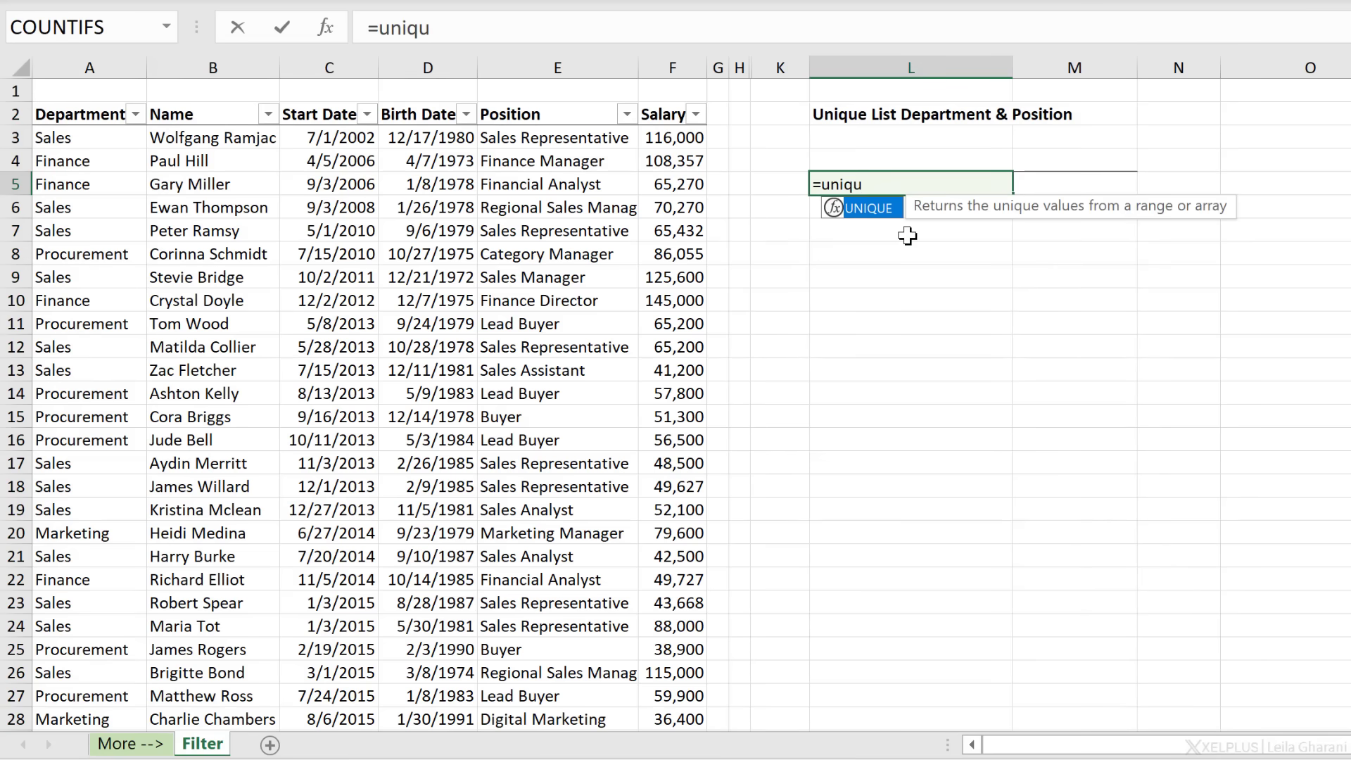
{"action": "key", "text": "Tab"}
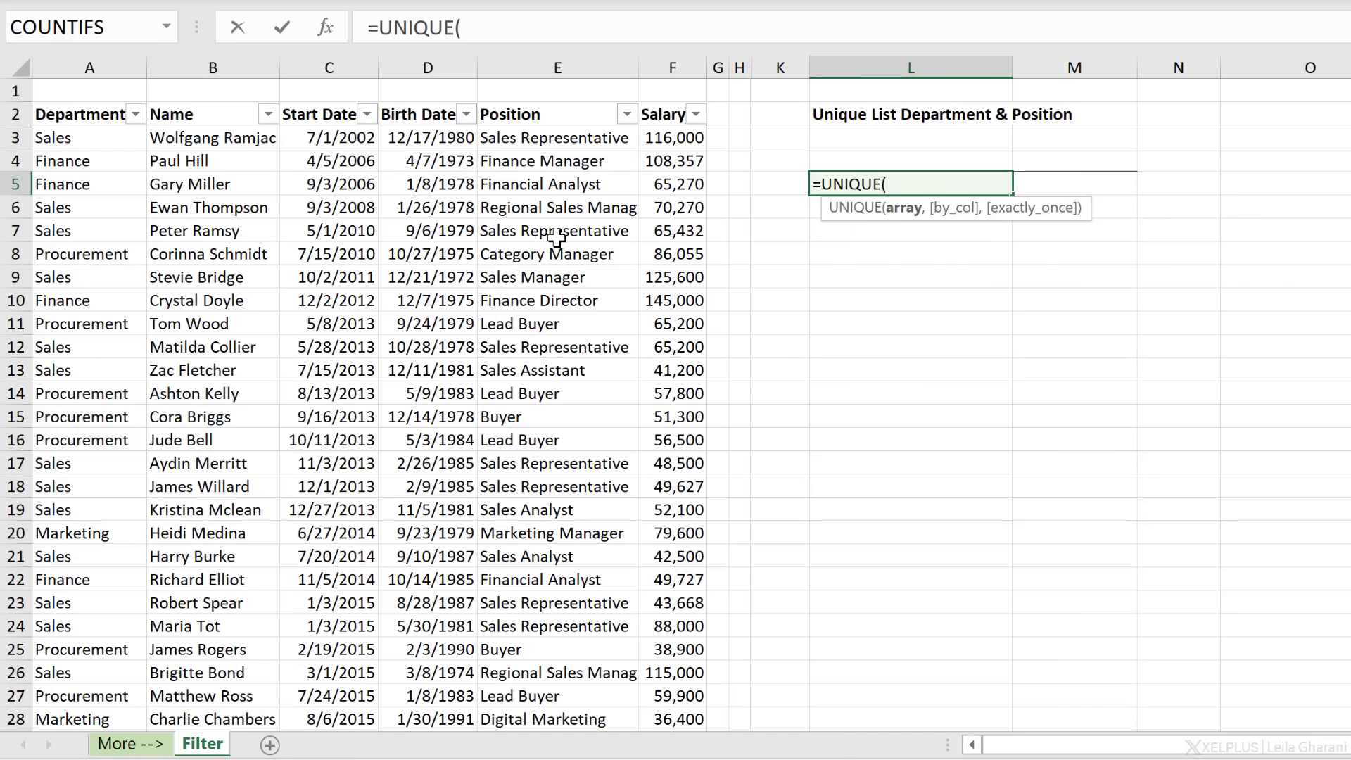
{"action": "left_click", "coordinate": [95, 101]}
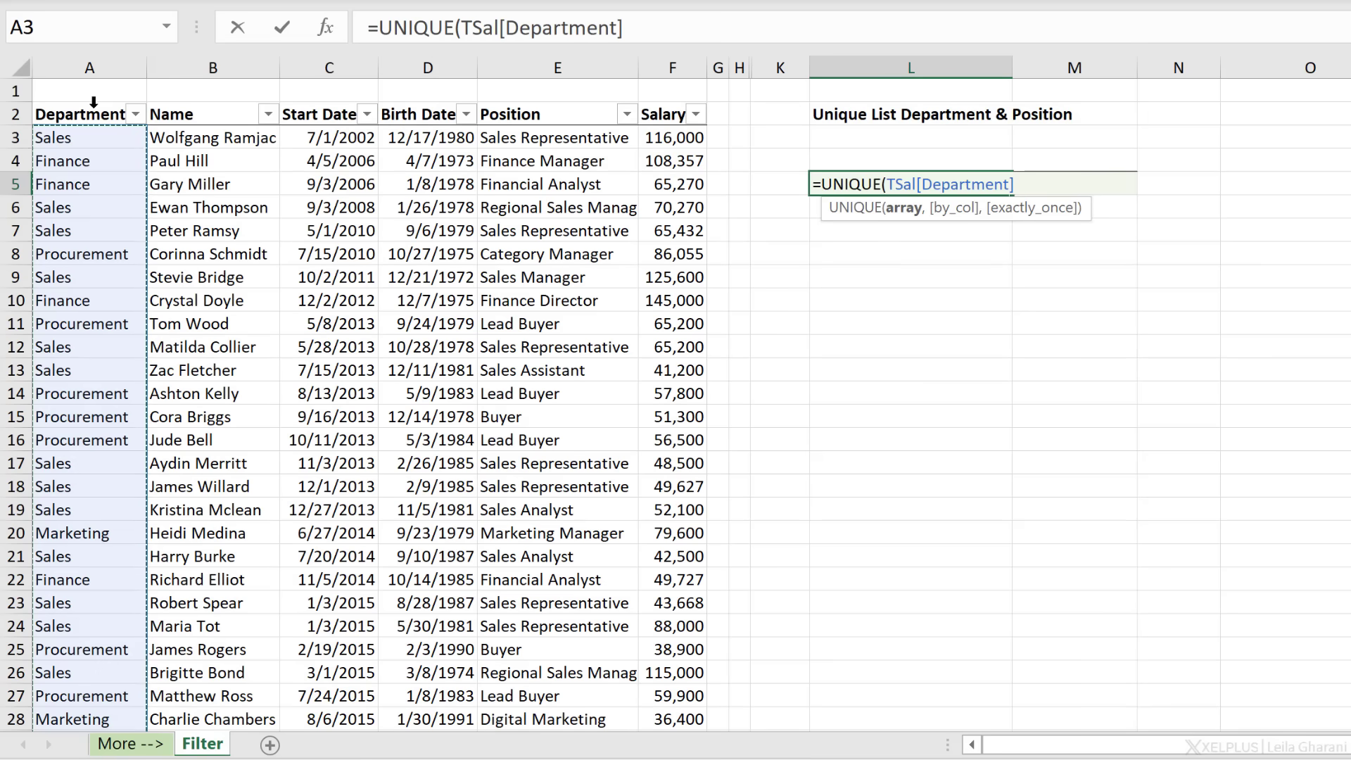
{"action": "type", "text": ")"}
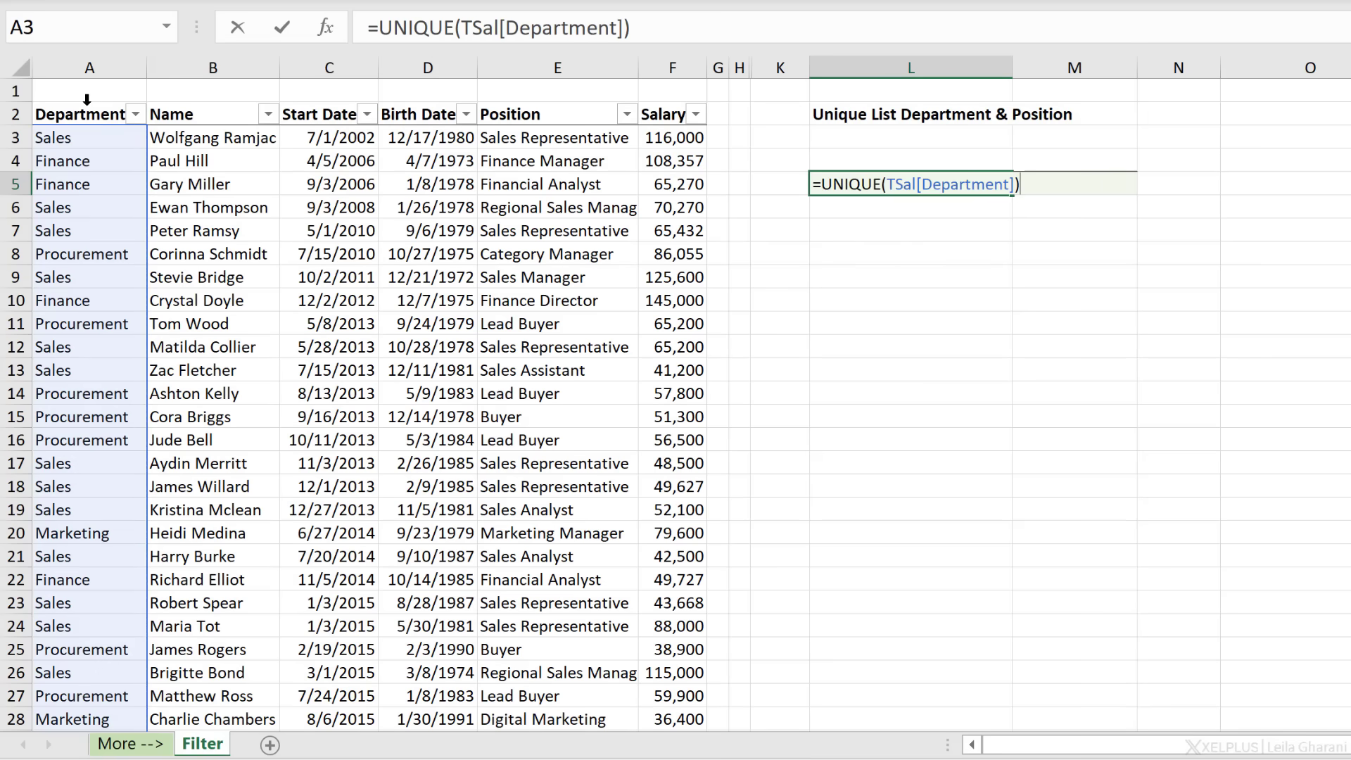
{"action": "key", "text": "Return"}
{"action": "key", "text": "Up"}
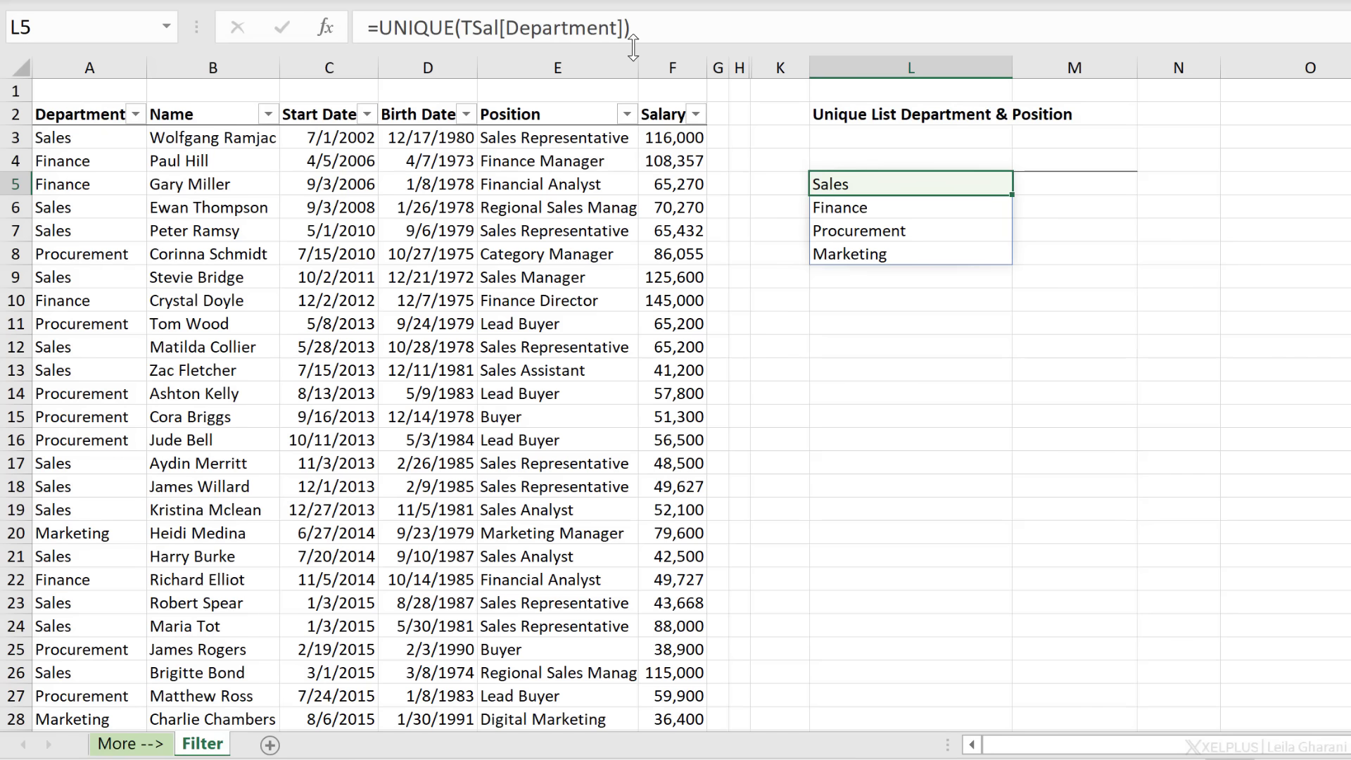
- Replace the UNIQUE array in L5 with the adjacent table columns Department through Name and enter the formula
{"action": "left_click", "coordinate": [622, 27]}
{"action": "key", "text": "Left"}
{"action": "key", "text": "Left"}
{"action": "left_click_drag", "start_coordinate": [537, 16], "coordinate": [465, 17]}
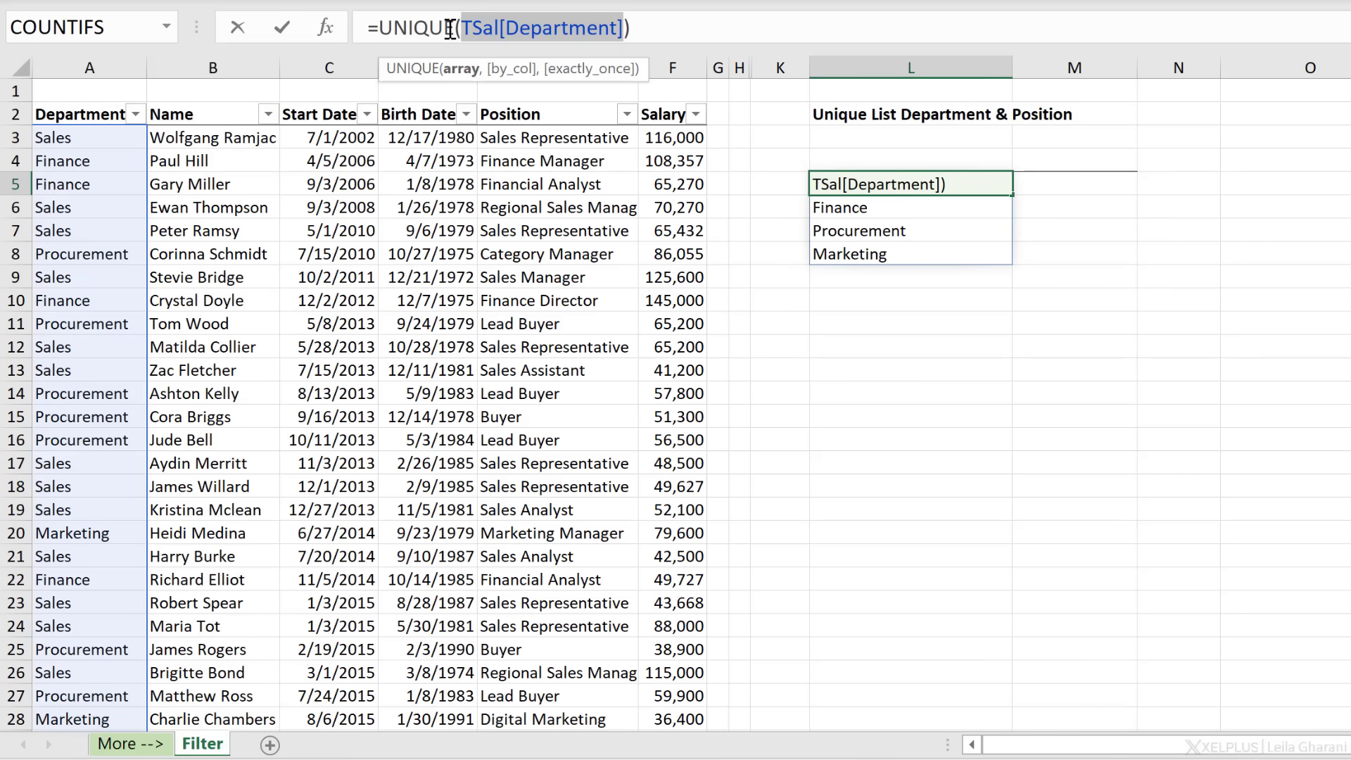
{"action": "key", "text": "Delete"}
{"action": "left_click_drag", "start_coordinate": [77, 99], "coordinate": [183, 127]}
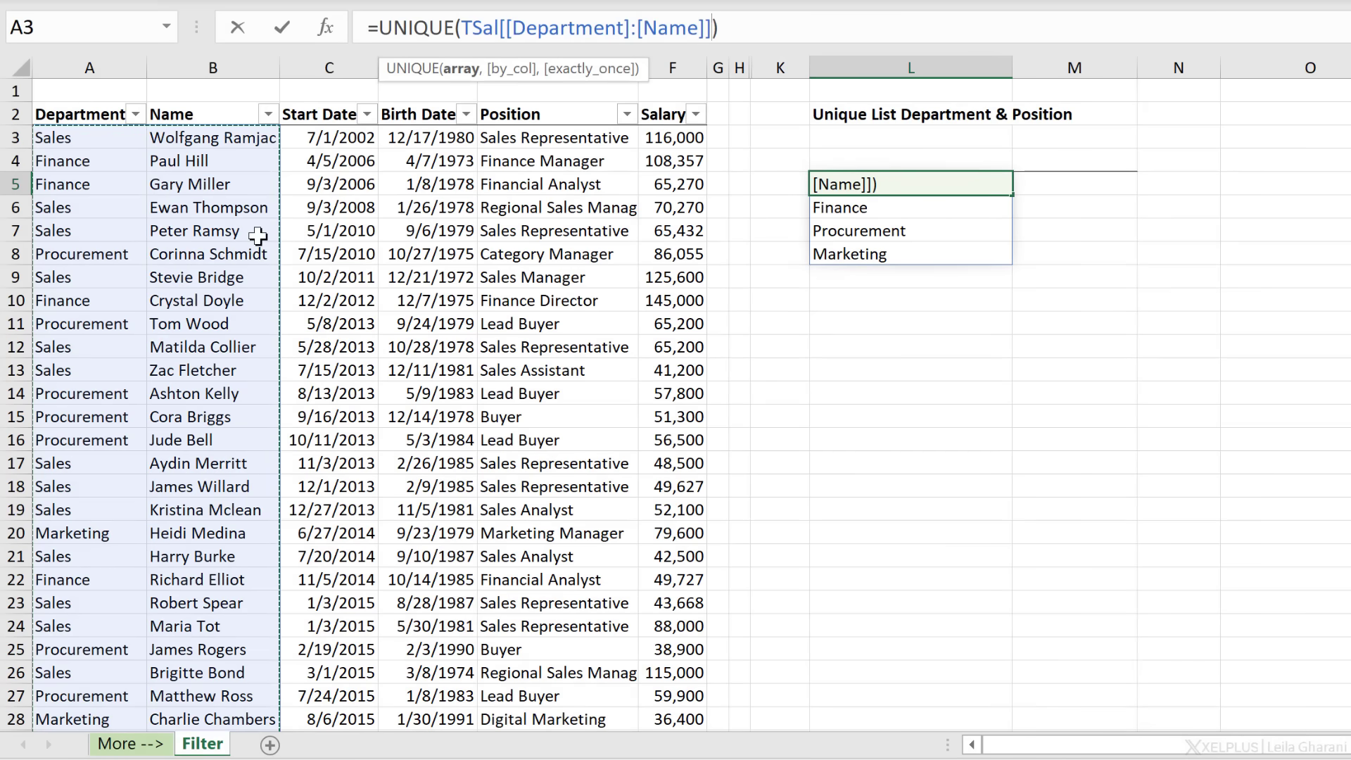
{"action": "key", "text": "Return"}
{"action": "key", "text": "Up"}
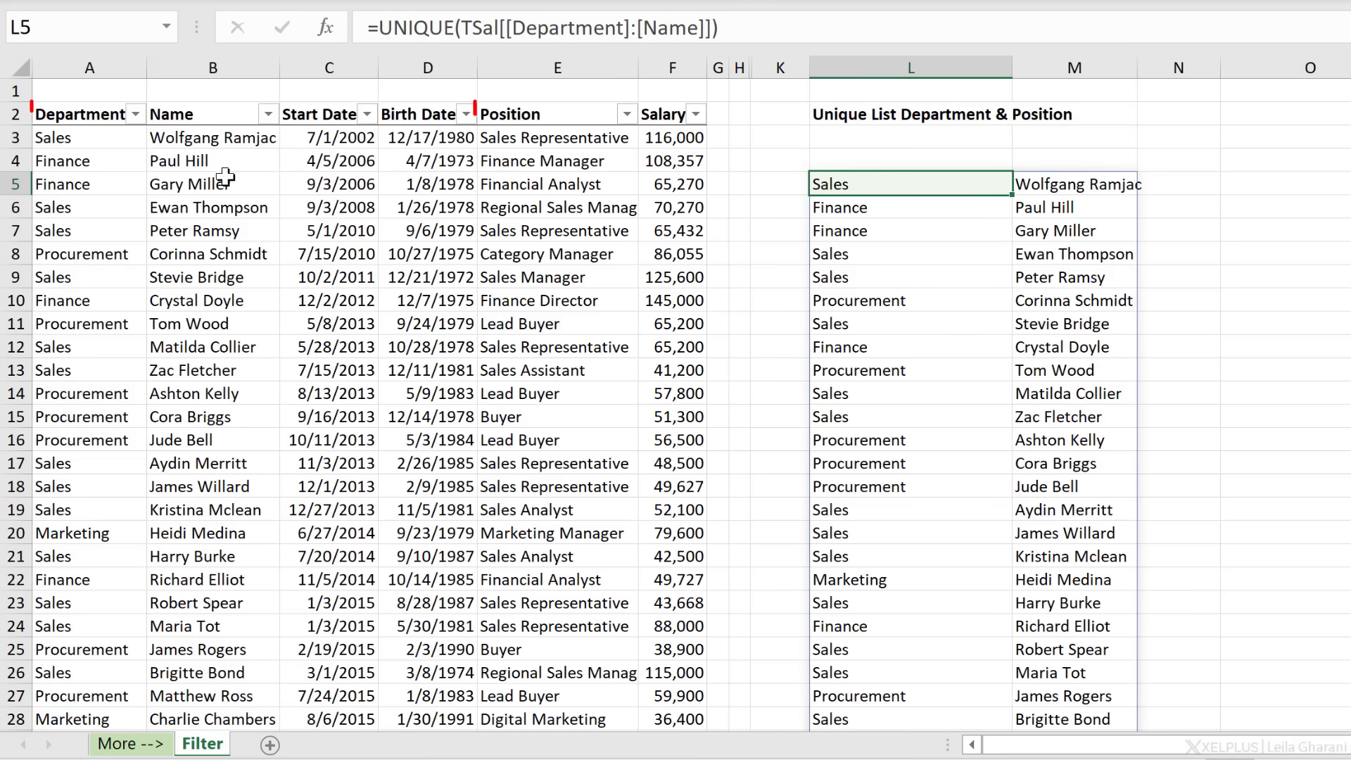
- Copy the Department and Position table headers into L4 and M4
{"action": "left_click", "coordinate": [99, 114]}
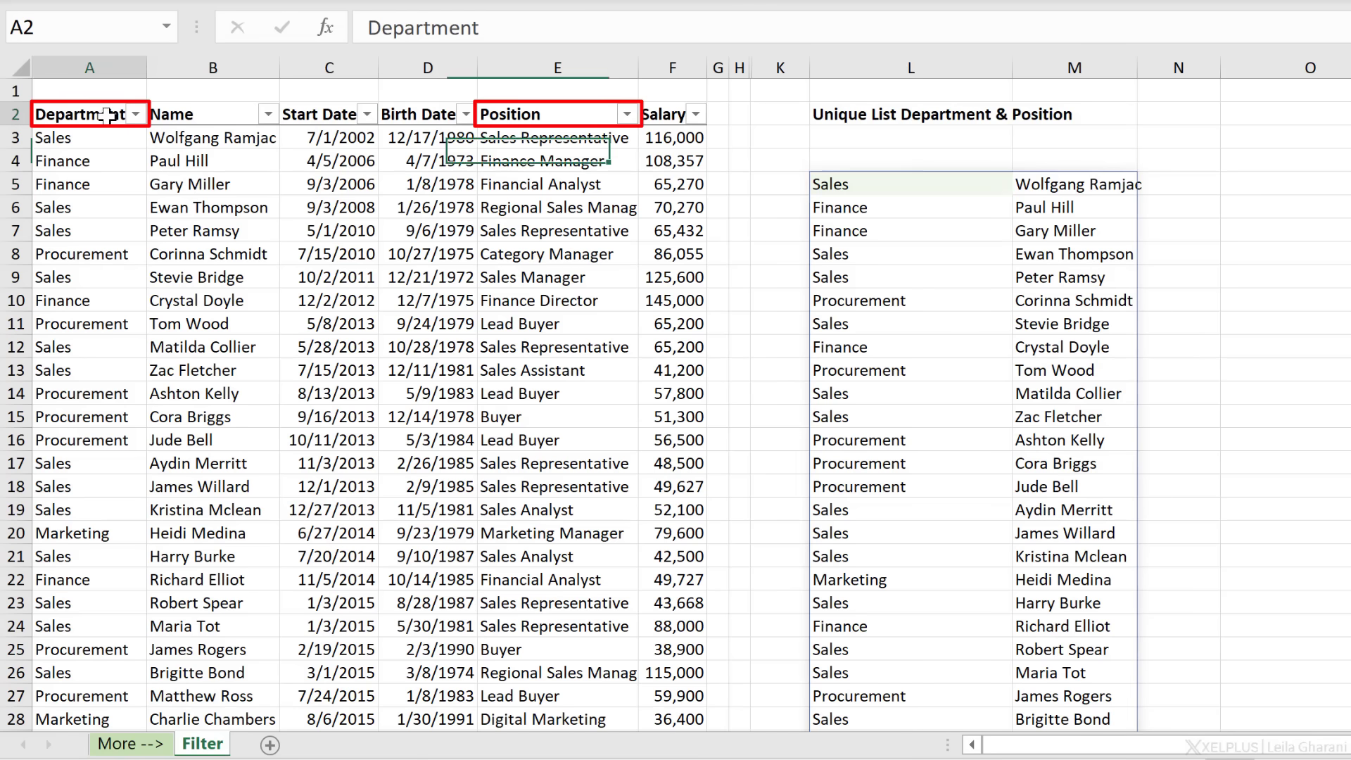
{"action": "left_click", "coordinate": [554, 113]}
{"action": "left_click", "coordinate": [923, 165]}
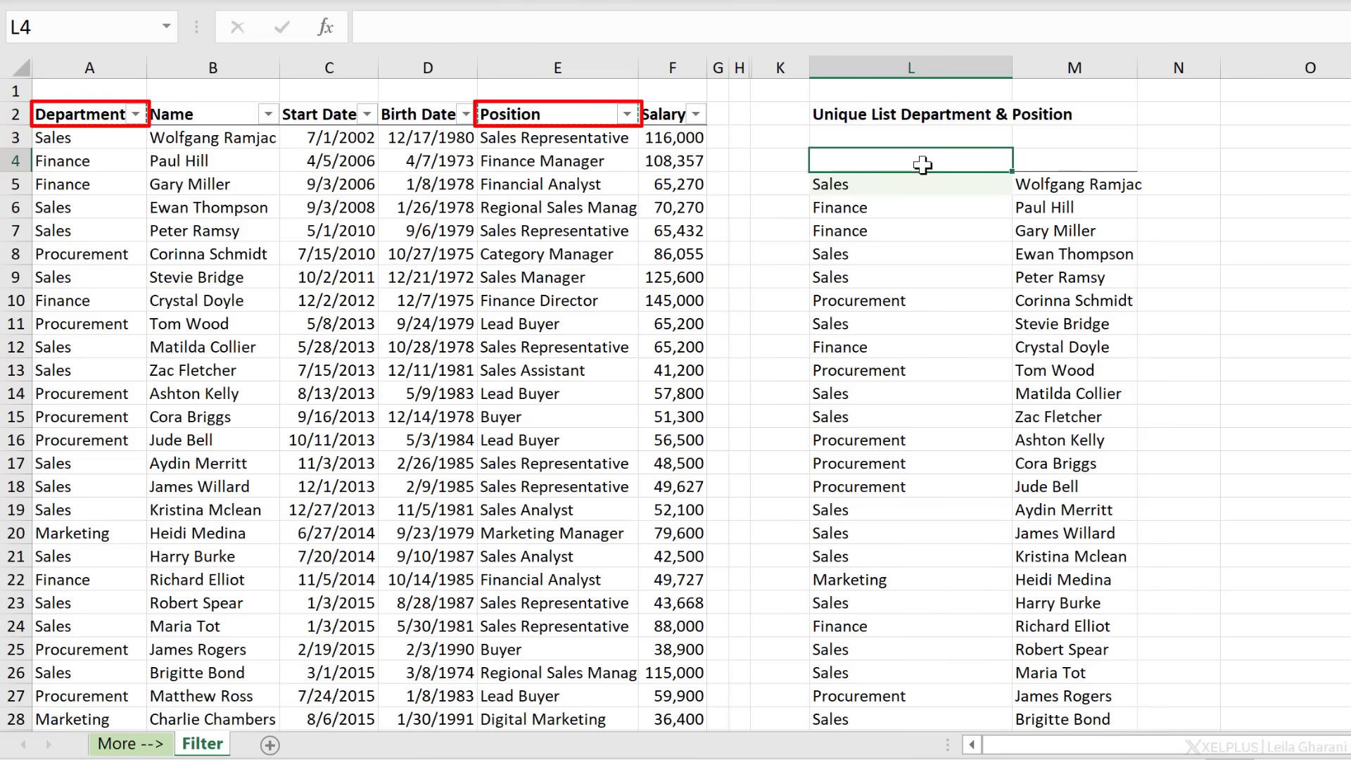
{"action": "type", "text": "Department\tPosition"}
- Replace the L5 formula with a FILTER of the TSal columns Department through Position, using {1,0,0,0,1} as the include array
{"action": "left_click", "coordinate": [942, 189]}
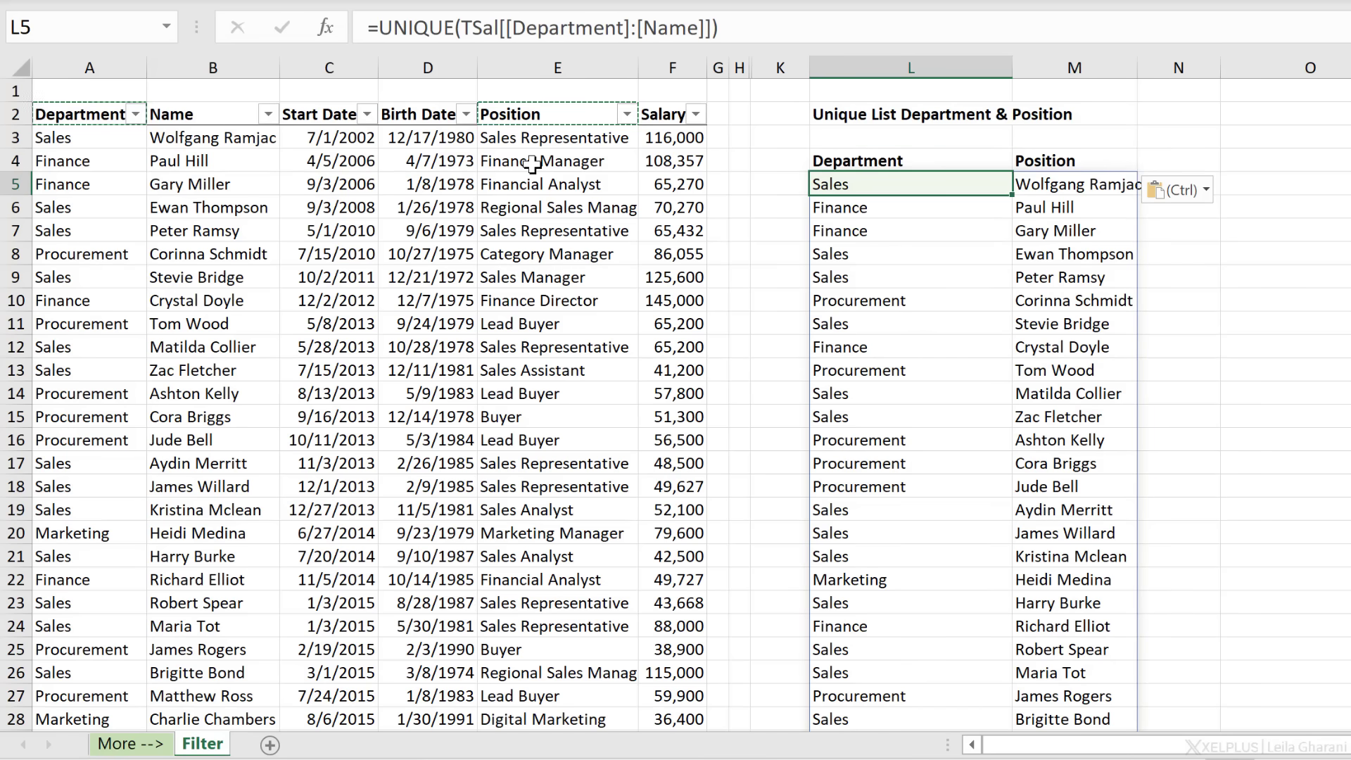
{"action": "left_click_drag", "start_coordinate": [715, 28], "coordinate": [381, 29]}
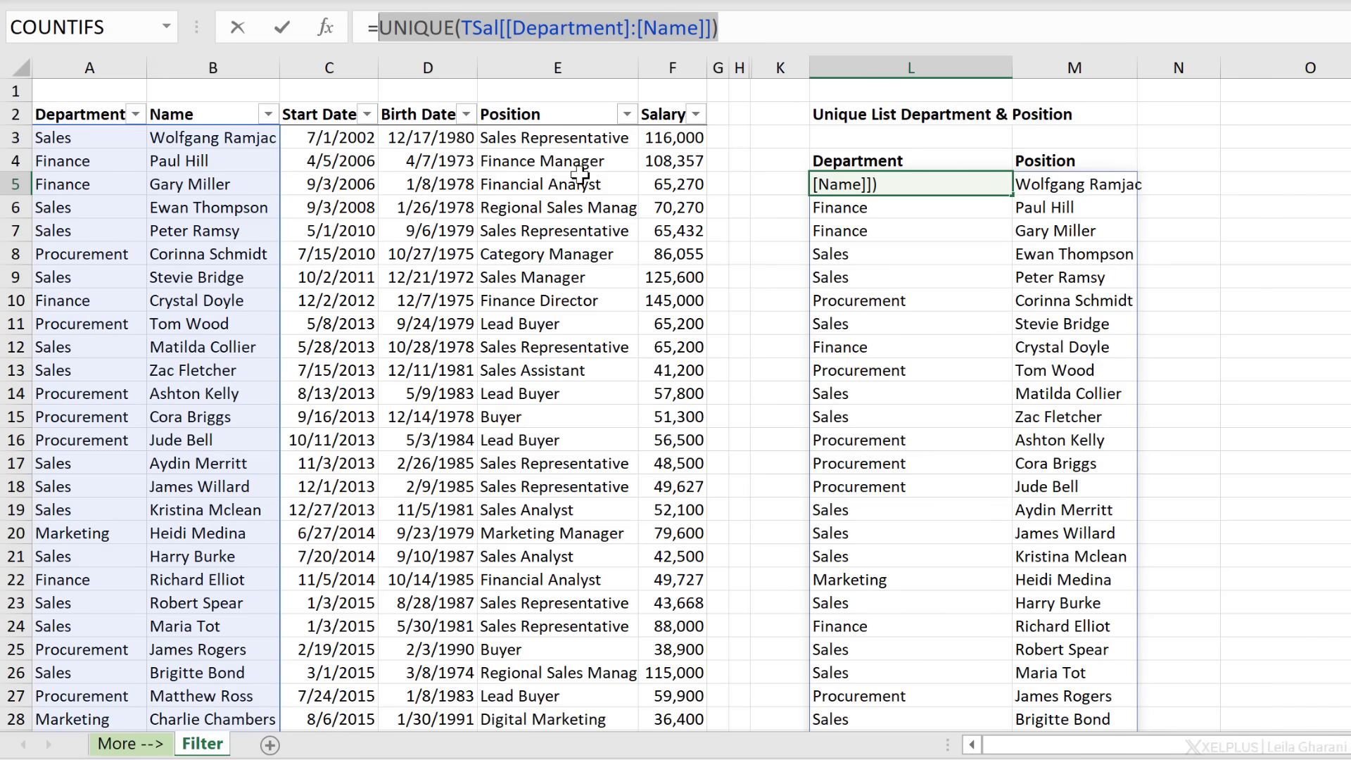
{"action": "type", "text": "filter("}
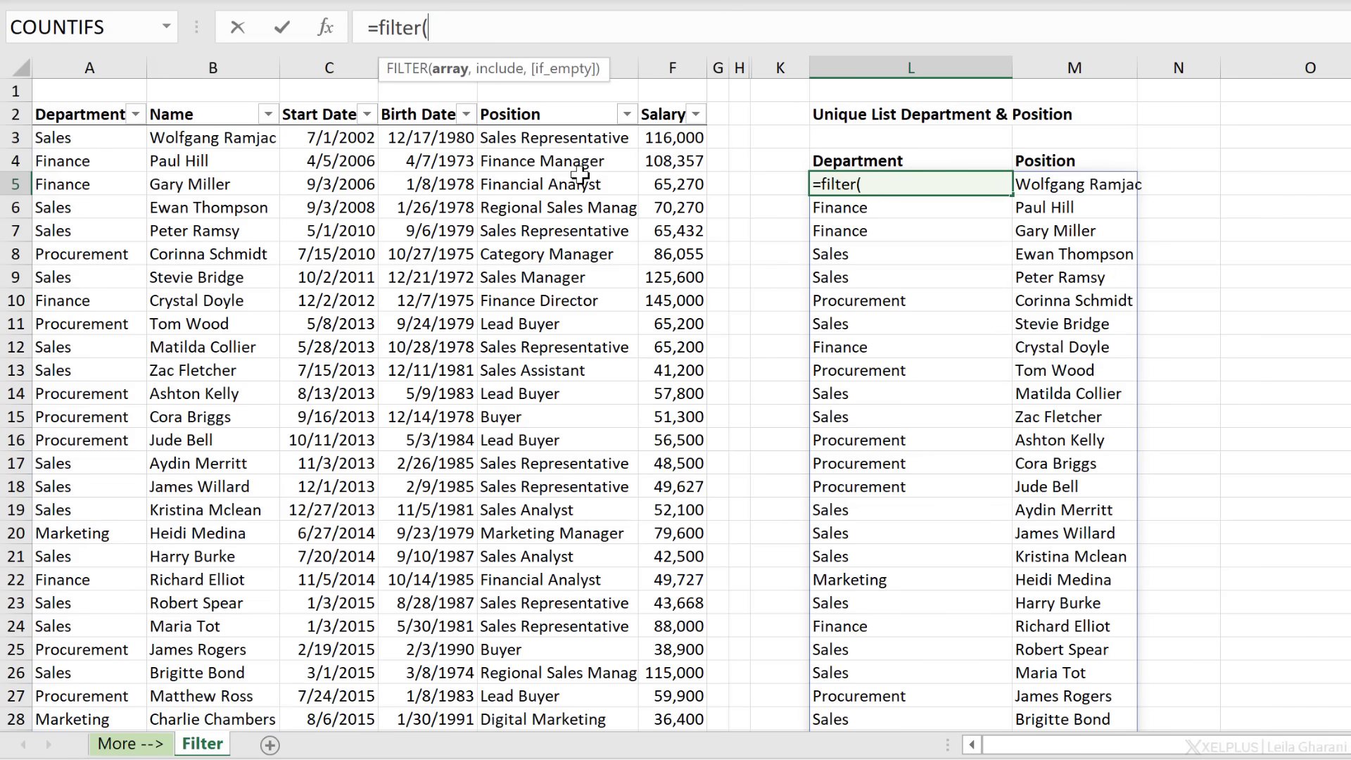
{"action": "left_click_drag", "start_coordinate": [86, 104], "coordinate": [211, 105]}
{"action": "left_click_drag", "start_coordinate": [352, 118], "coordinate": [548, 121]}
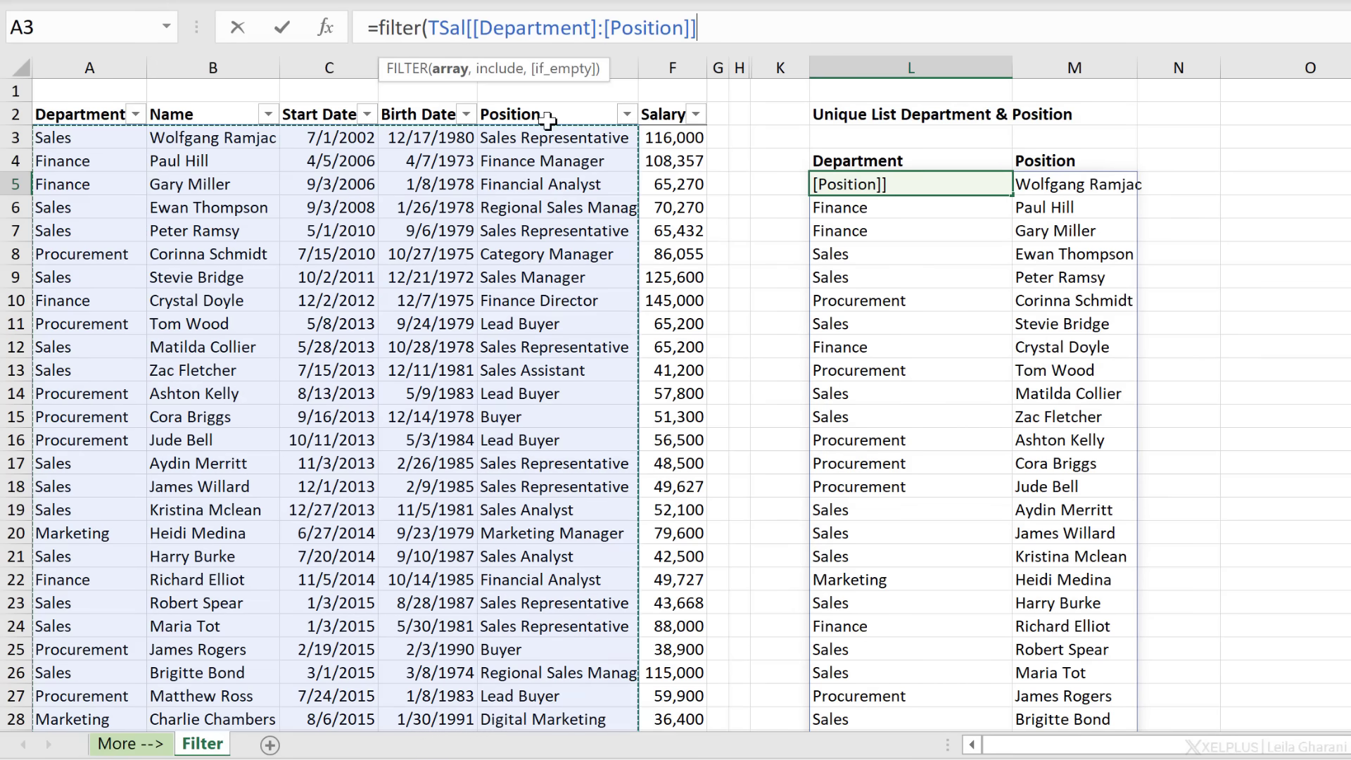
{"action": "type", "text": ",{1"}
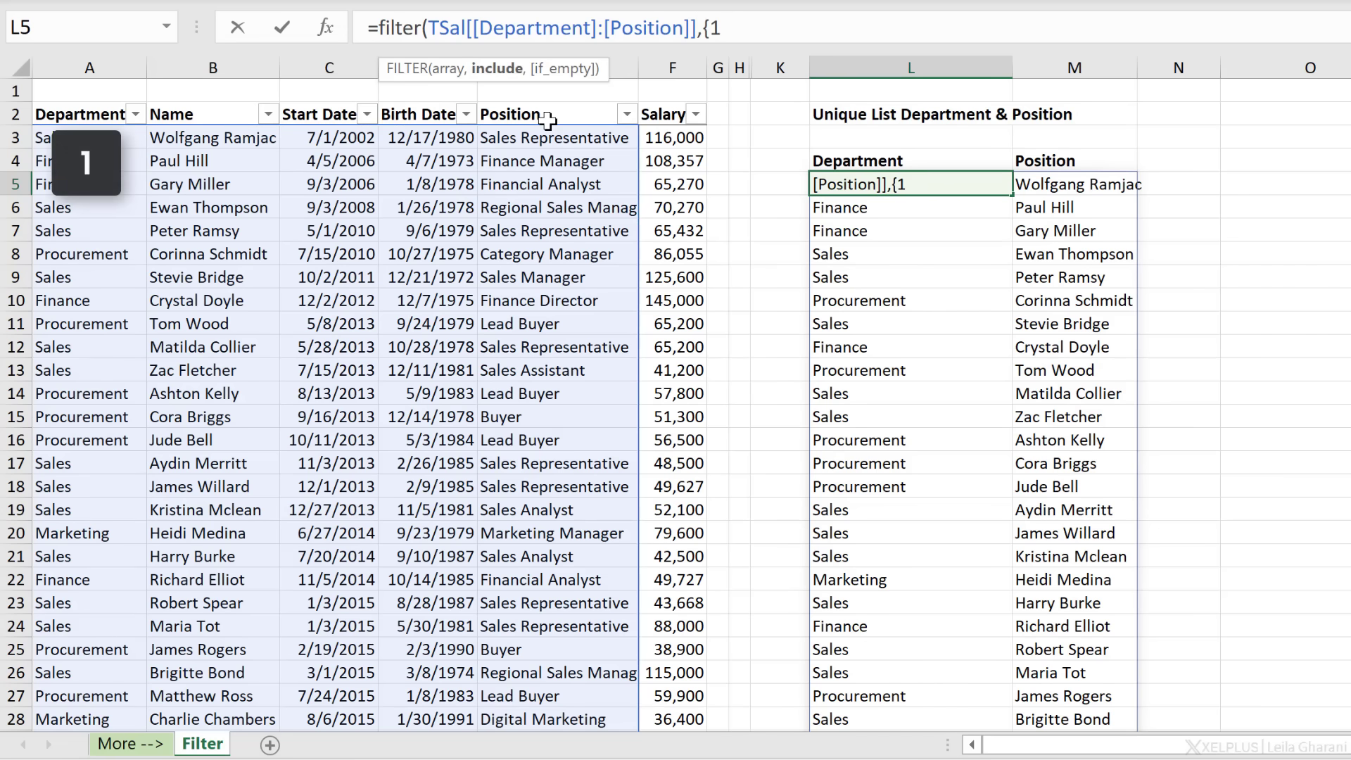
{"action": "type", "text": ",0,0,0"}
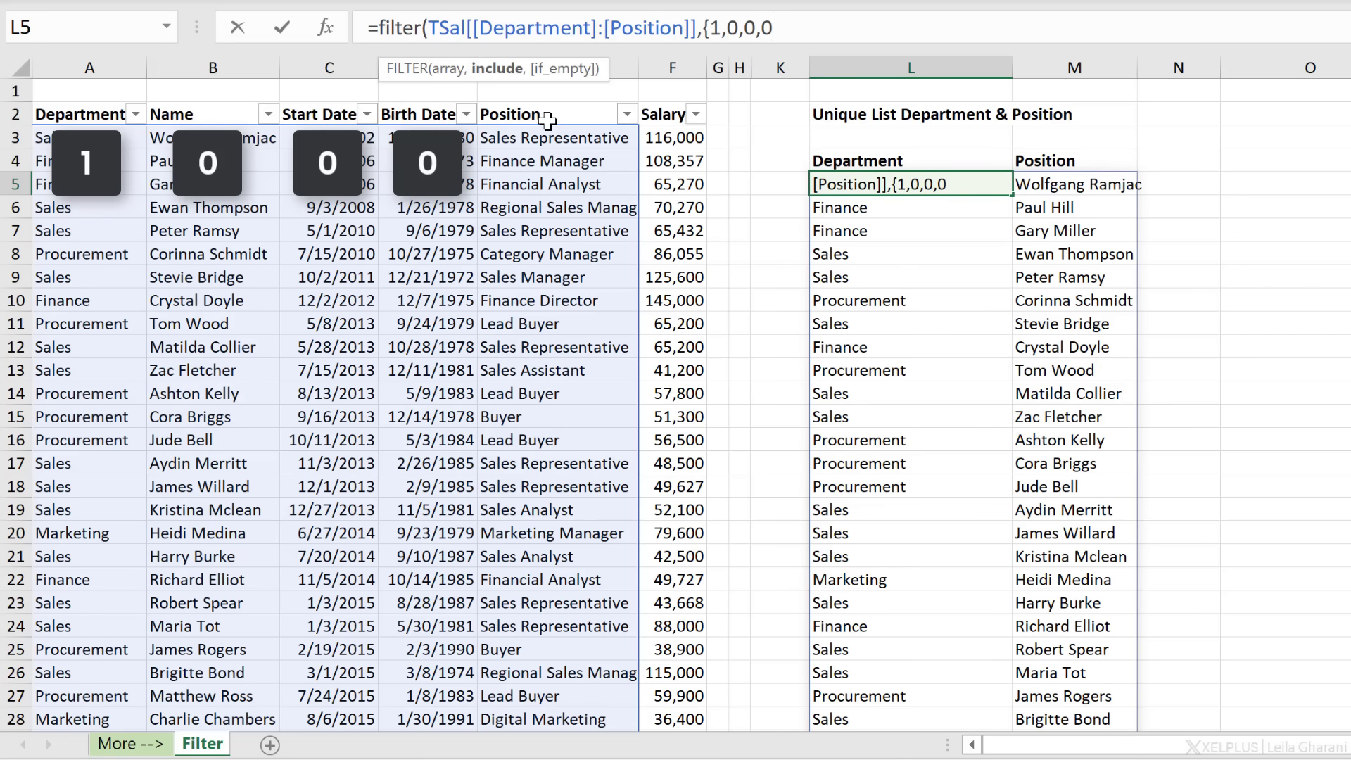
{"action": "type", "text": ",1"}
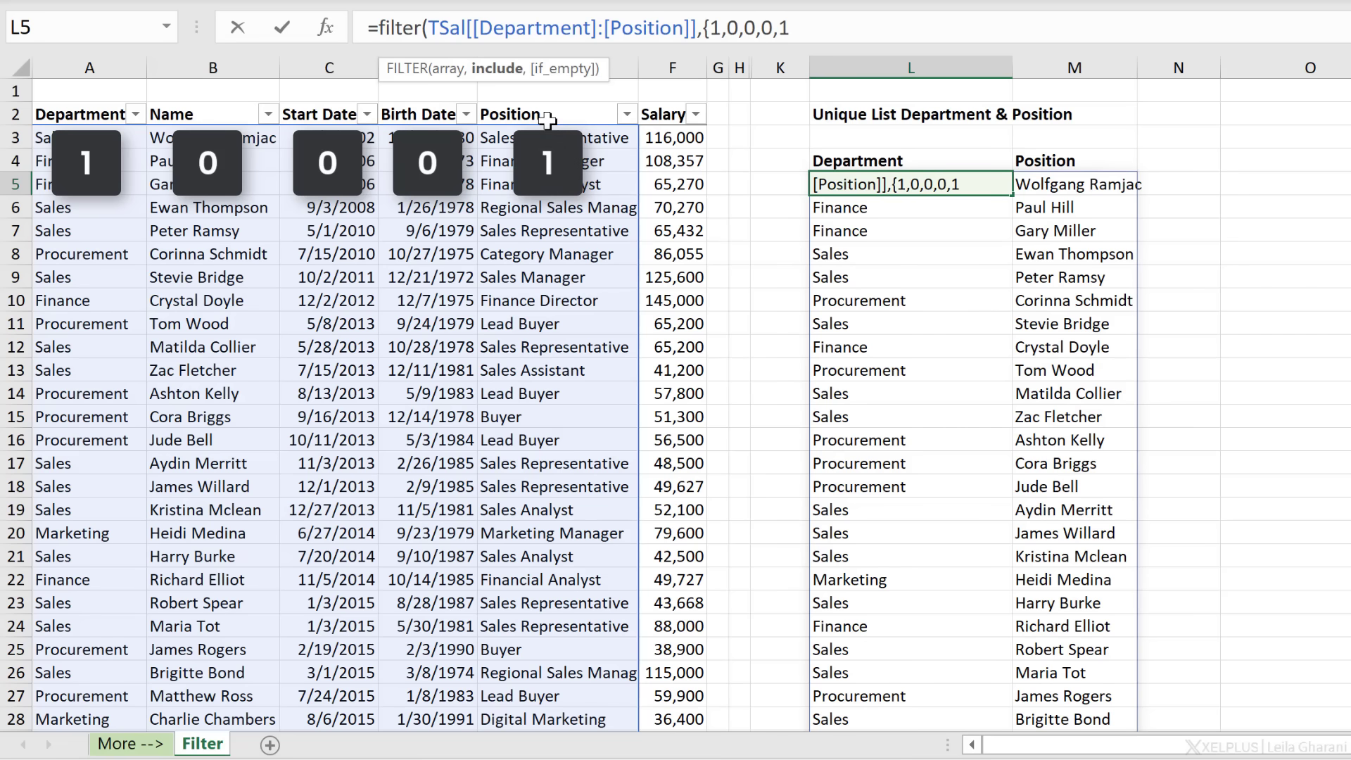
{"action": "type", "text": "})"}
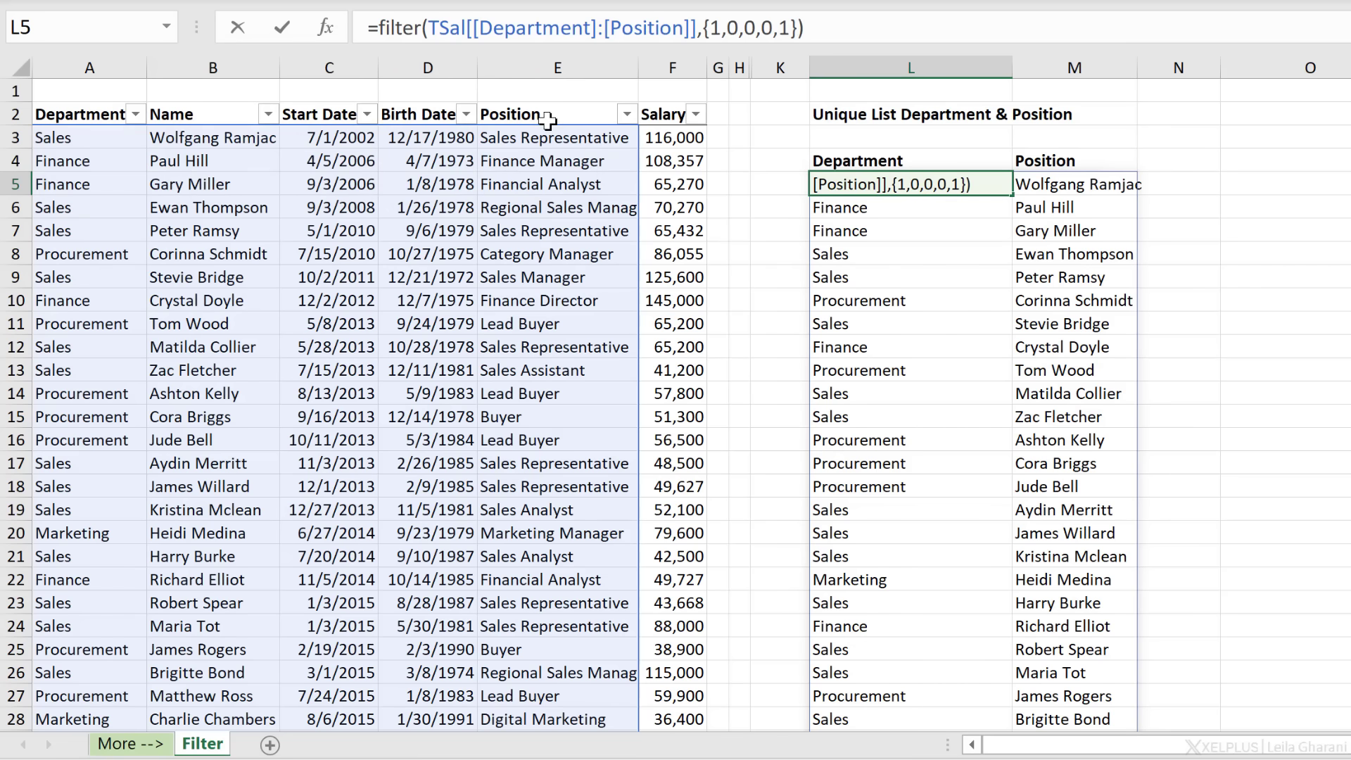
{"action": "key", "text": "ctrl+Return"}
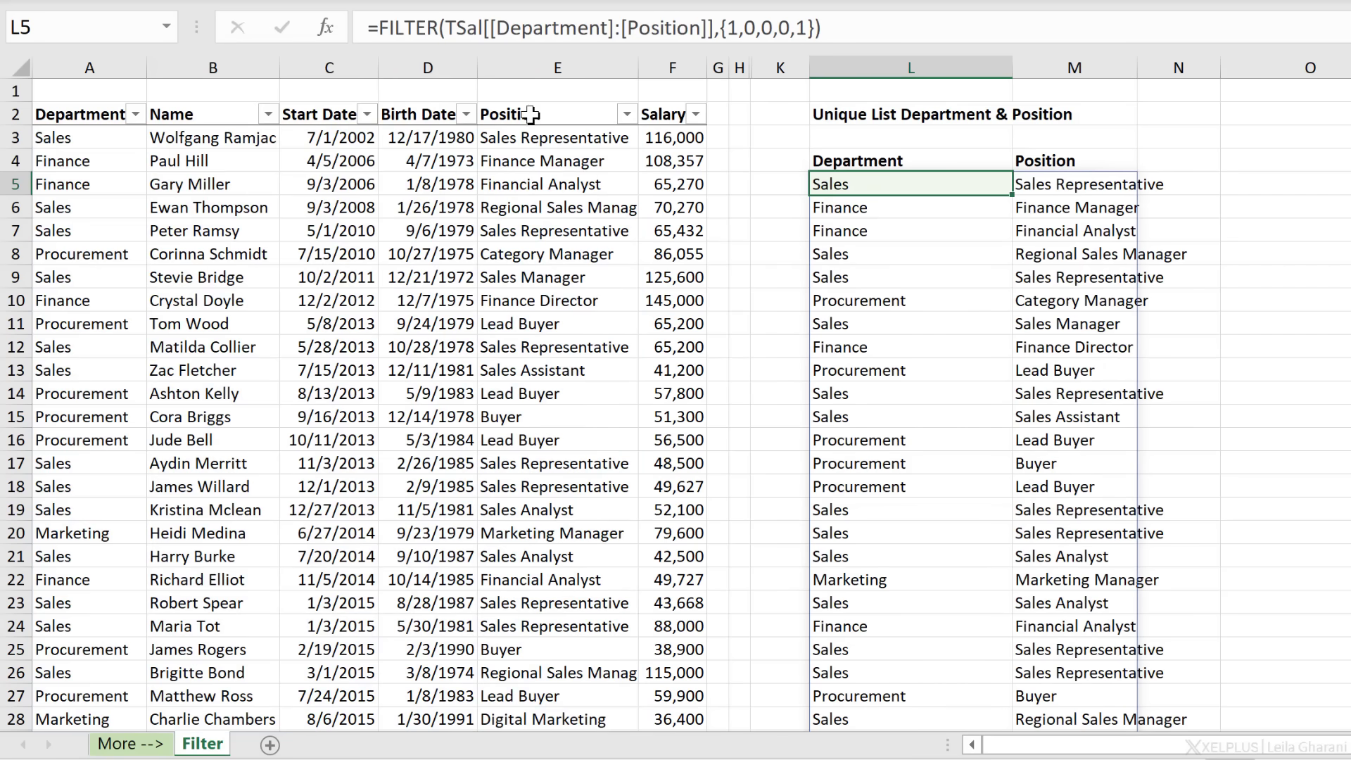
- Wrap the FILTER formula in L5 in a UNIQUE function and enter it
{"action": "left_click", "coordinate": [382, 27]}
{"action": "type", "text": "unique"}
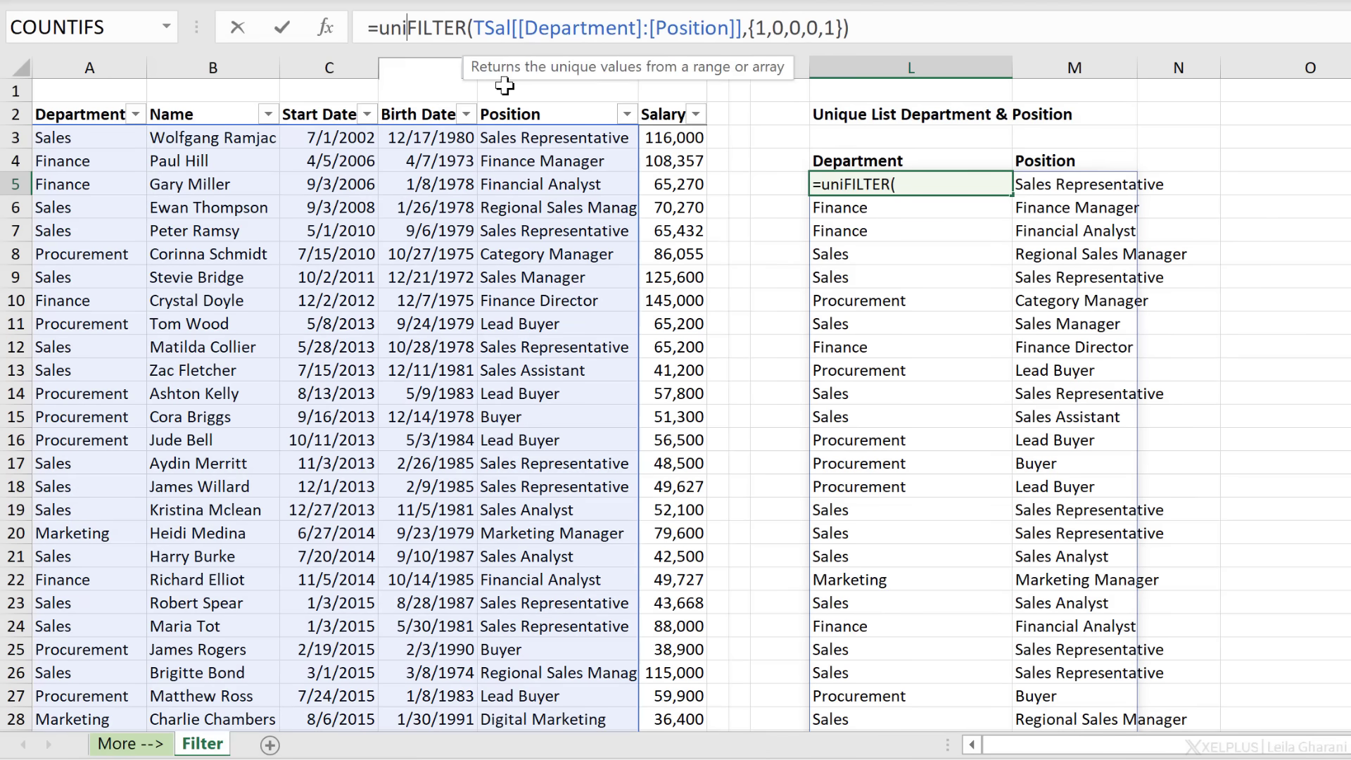
{"action": "type", "text": "("}
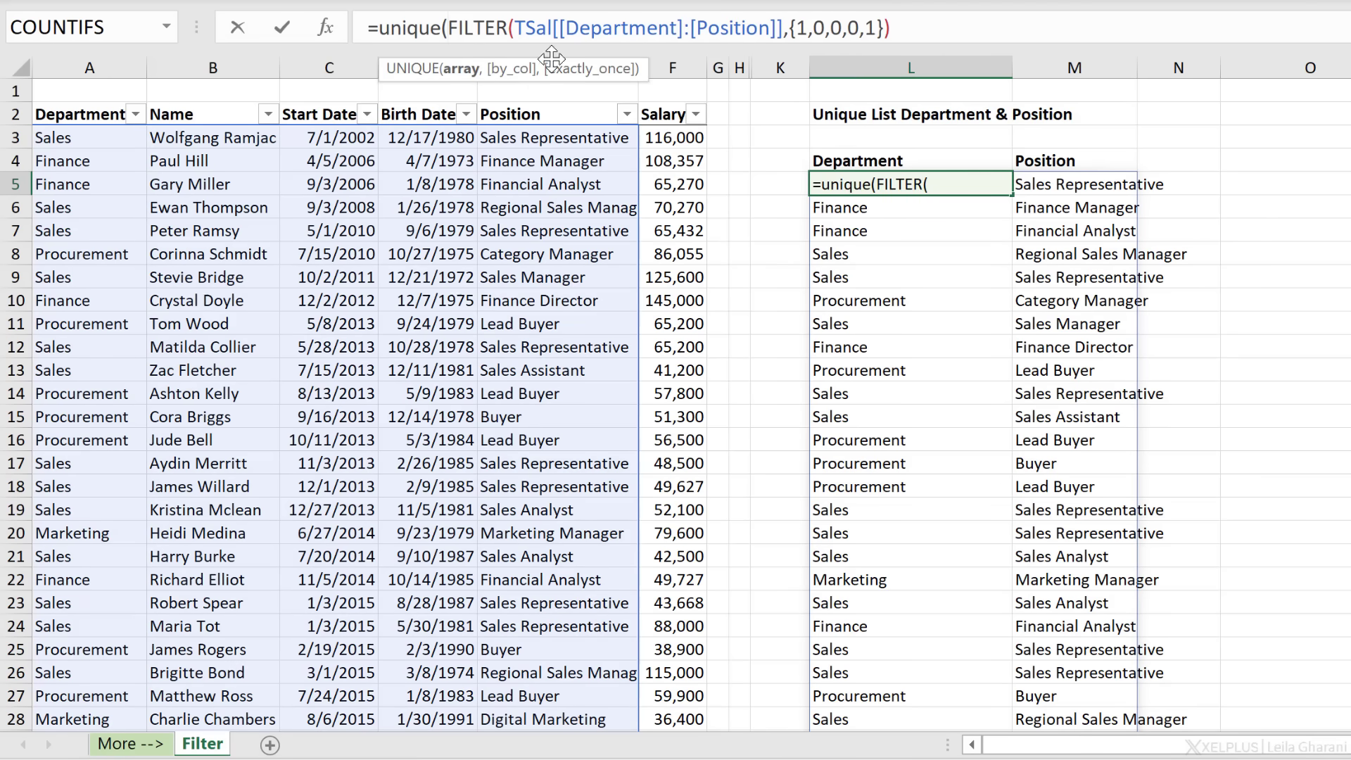
{"action": "left_click", "coordinate": [908, 37]}
{"action": "type", "text": ")"}
{"action": "key", "text": "Return"}
{"action": "key", "text": "Up"}
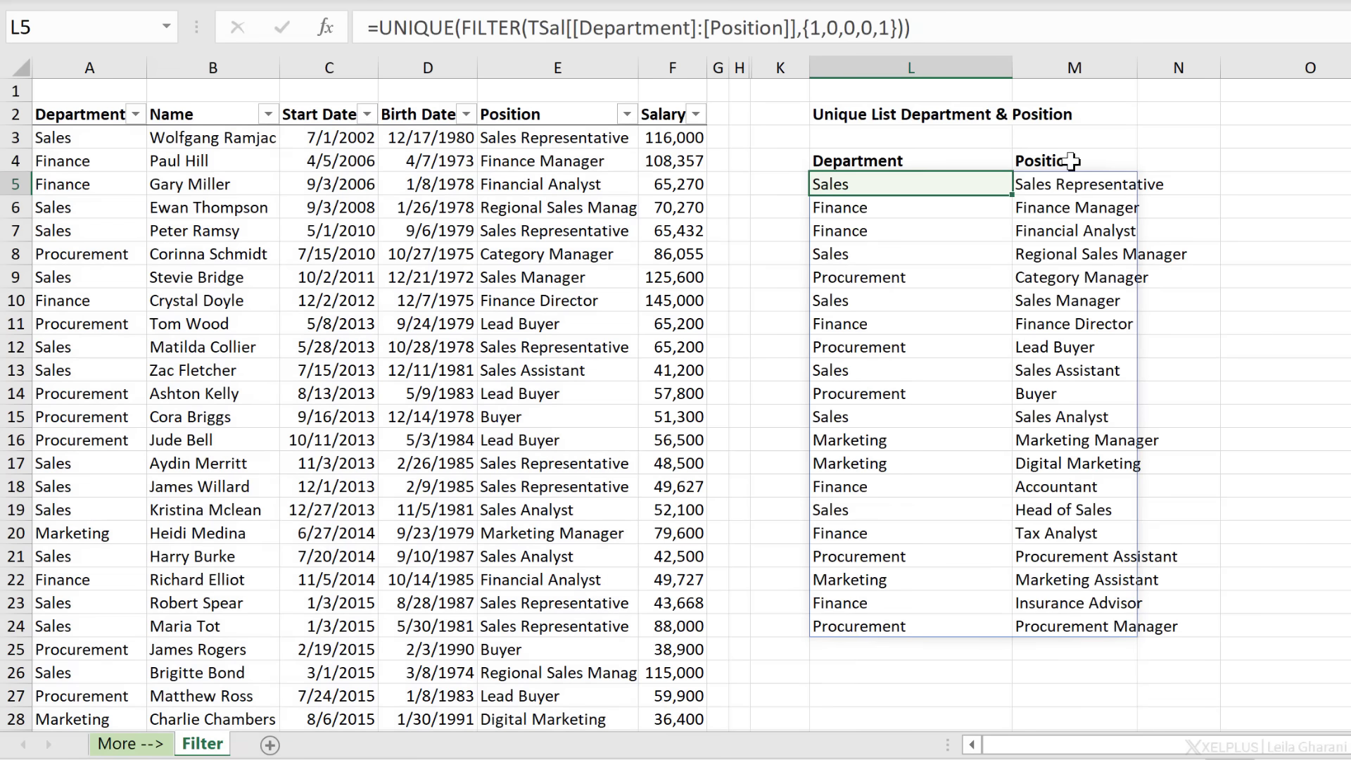
- Wrap the UNIQUE formula in L5 in a SORT function with default sorting, and review its {1,0,0,0,1} include array
{"action": "left_click", "coordinate": [383, 33]}
{"action": "type", "text": "sort("}
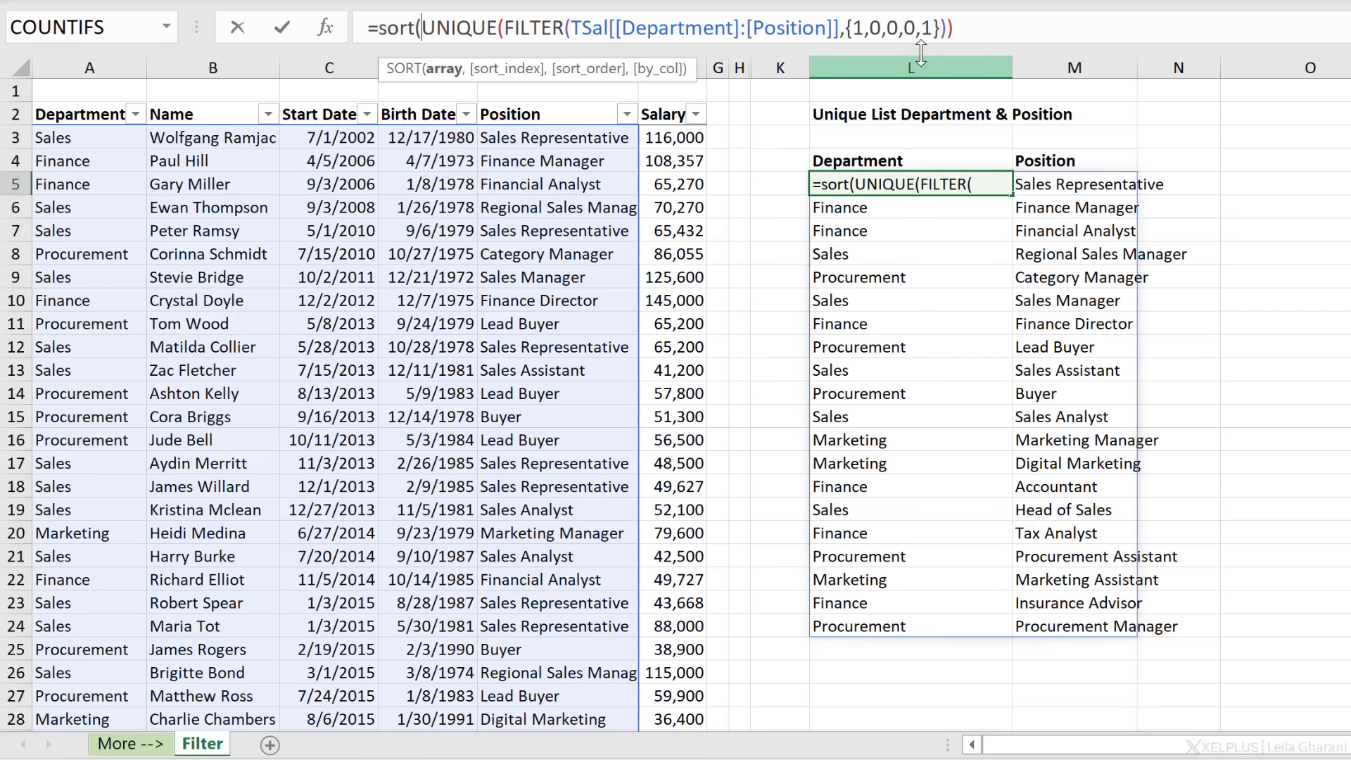
{"action": "left_click", "coordinate": [979, 38]}
{"action": "type", "text": ")"}
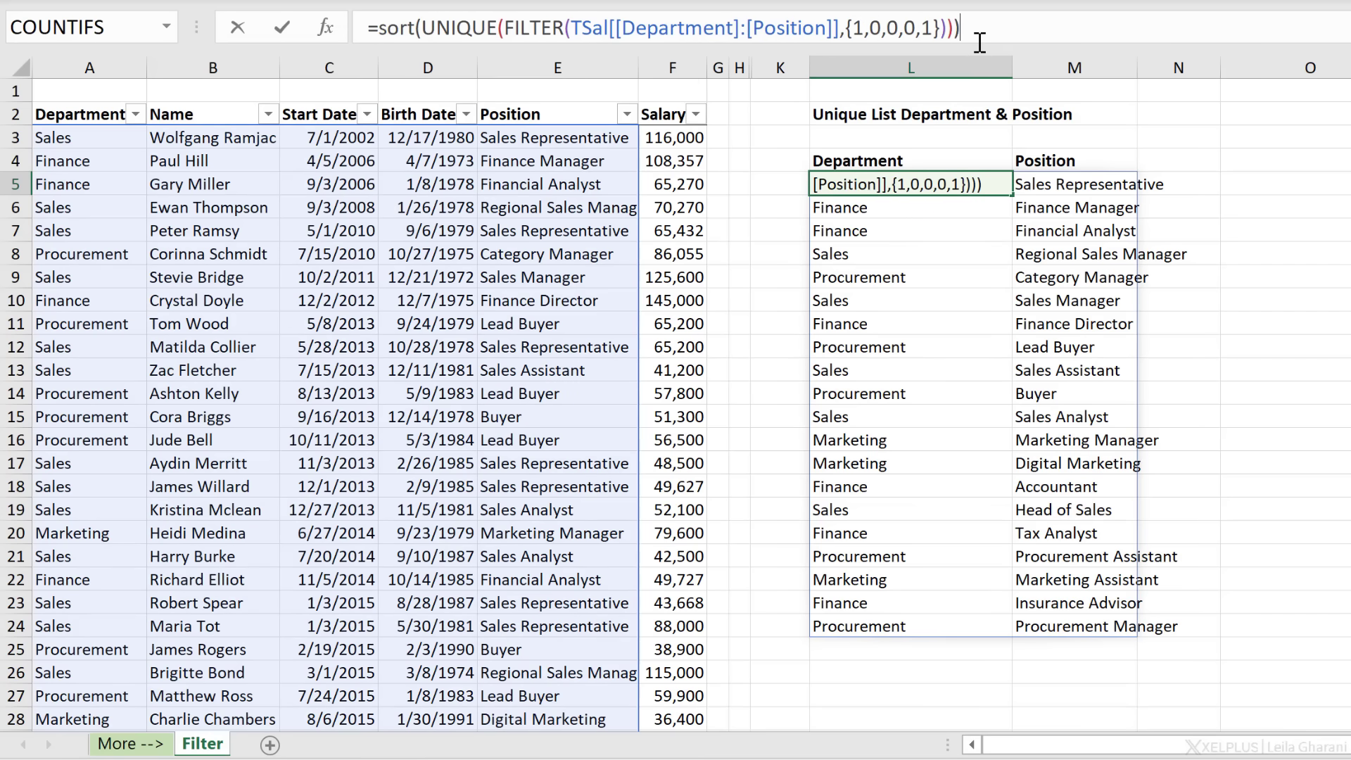
{"action": "key", "text": "Return"}
{"action": "key", "text": "Up"}
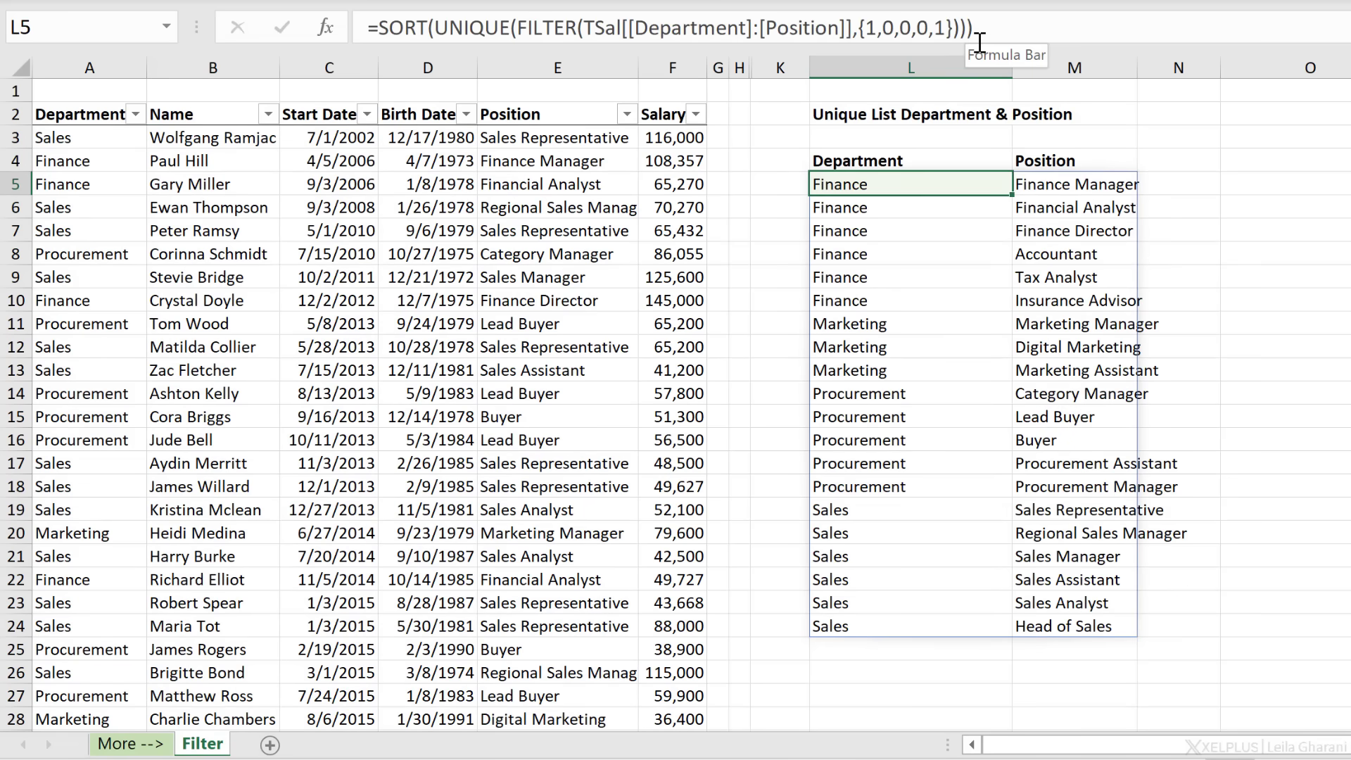
{"action": "left_click_drag", "start_coordinate": [954, 32], "coordinate": [857, 31]}
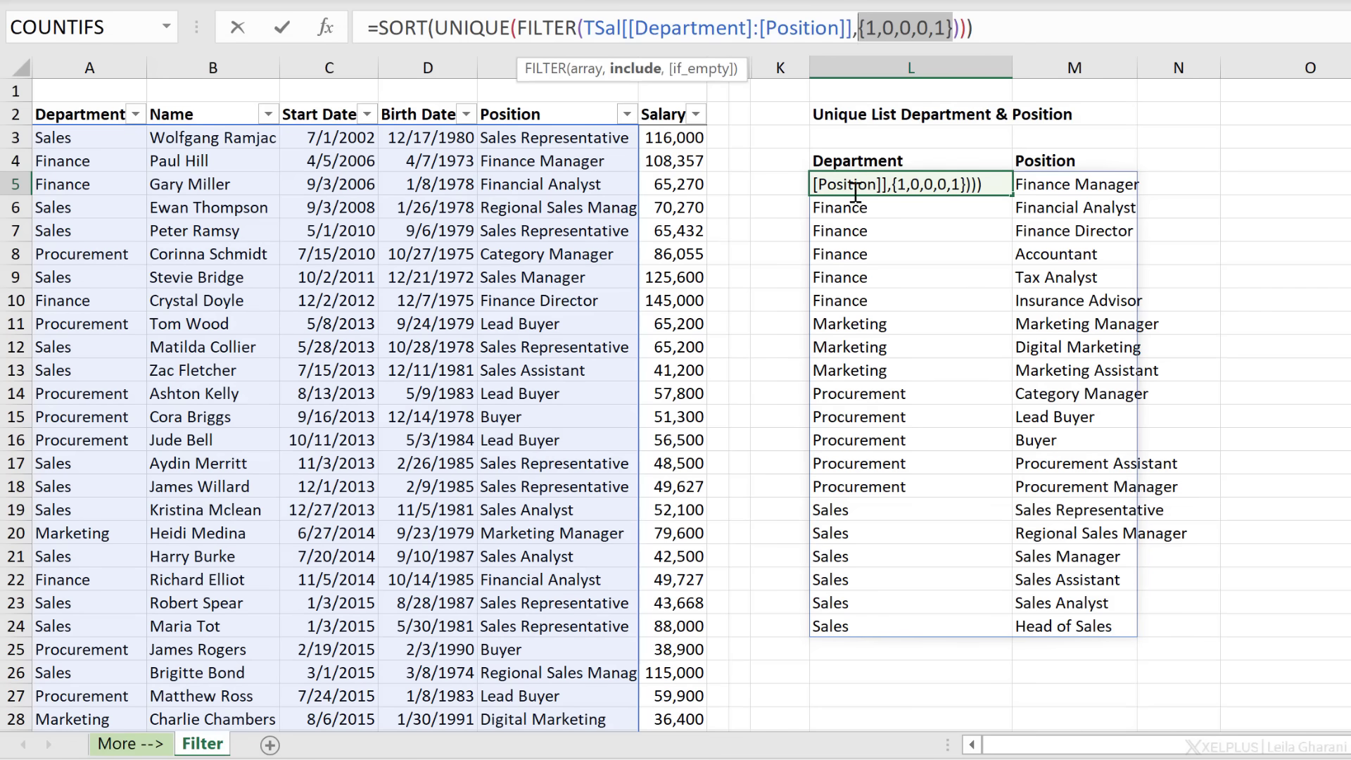
{"action": "key", "text": "ctrl+Return"}
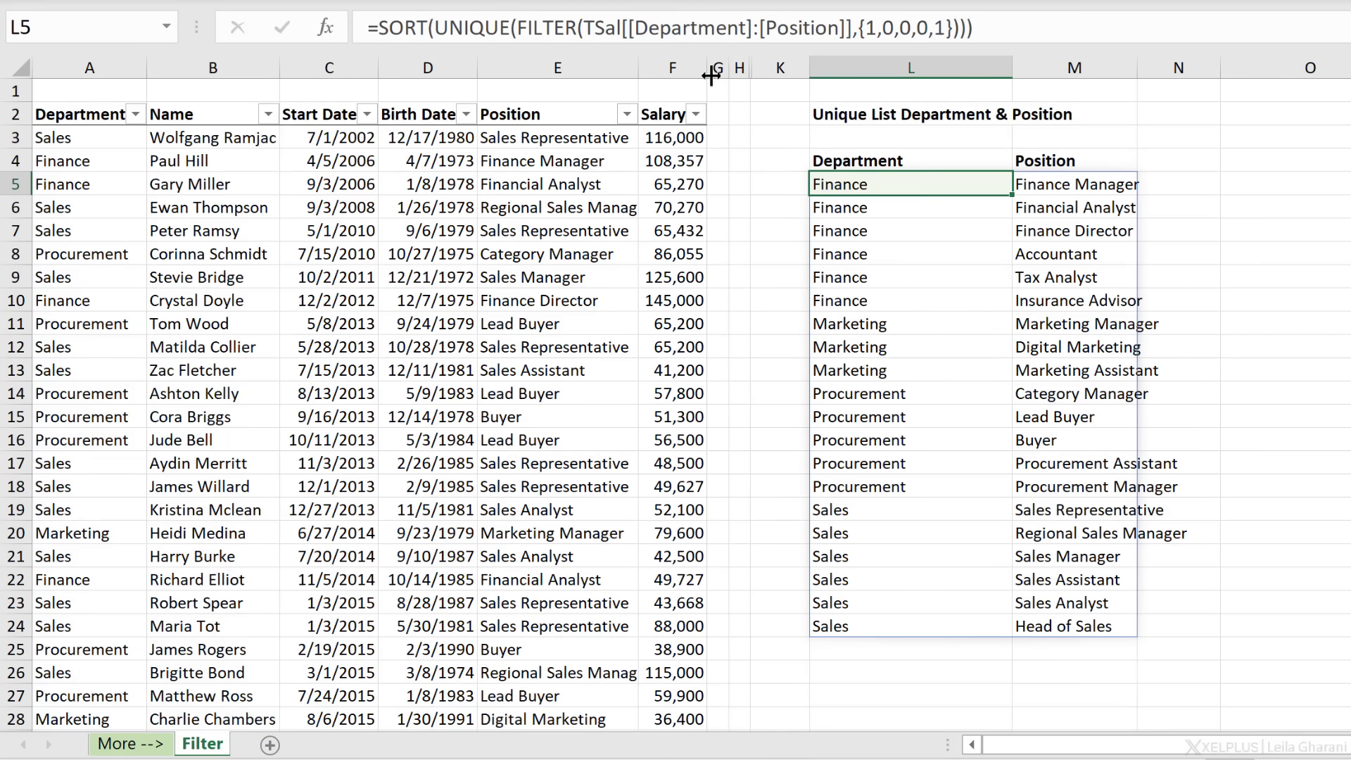
- Unhide columns I and J containing the filtered Name and Position list
{"action": "left_click_drag", "start_coordinate": [717, 65], "coordinate": [778, 67]}
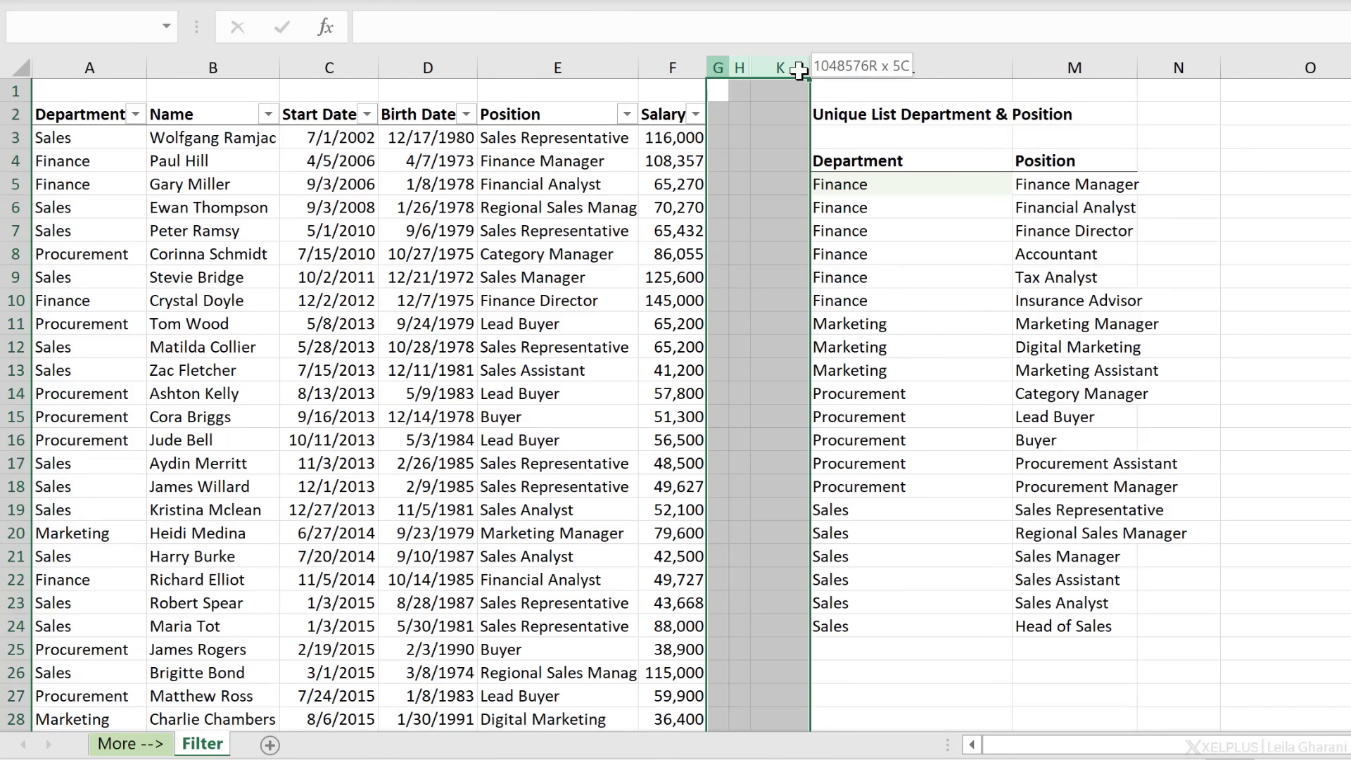
{"action": "right_click", "coordinate": [778, 66]}
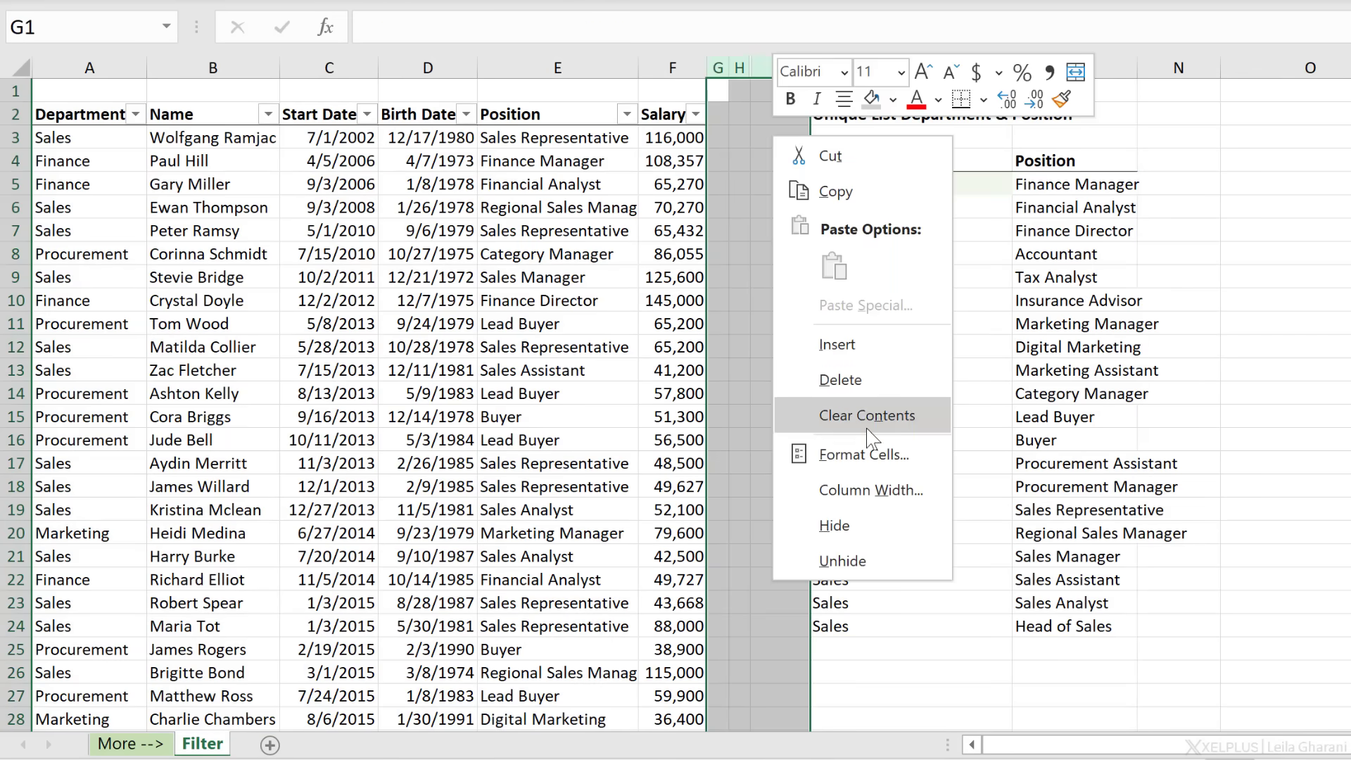
{"action": "left_click", "coordinate": [869, 556]}
{"action": "left_click", "coordinate": [865, 225]}
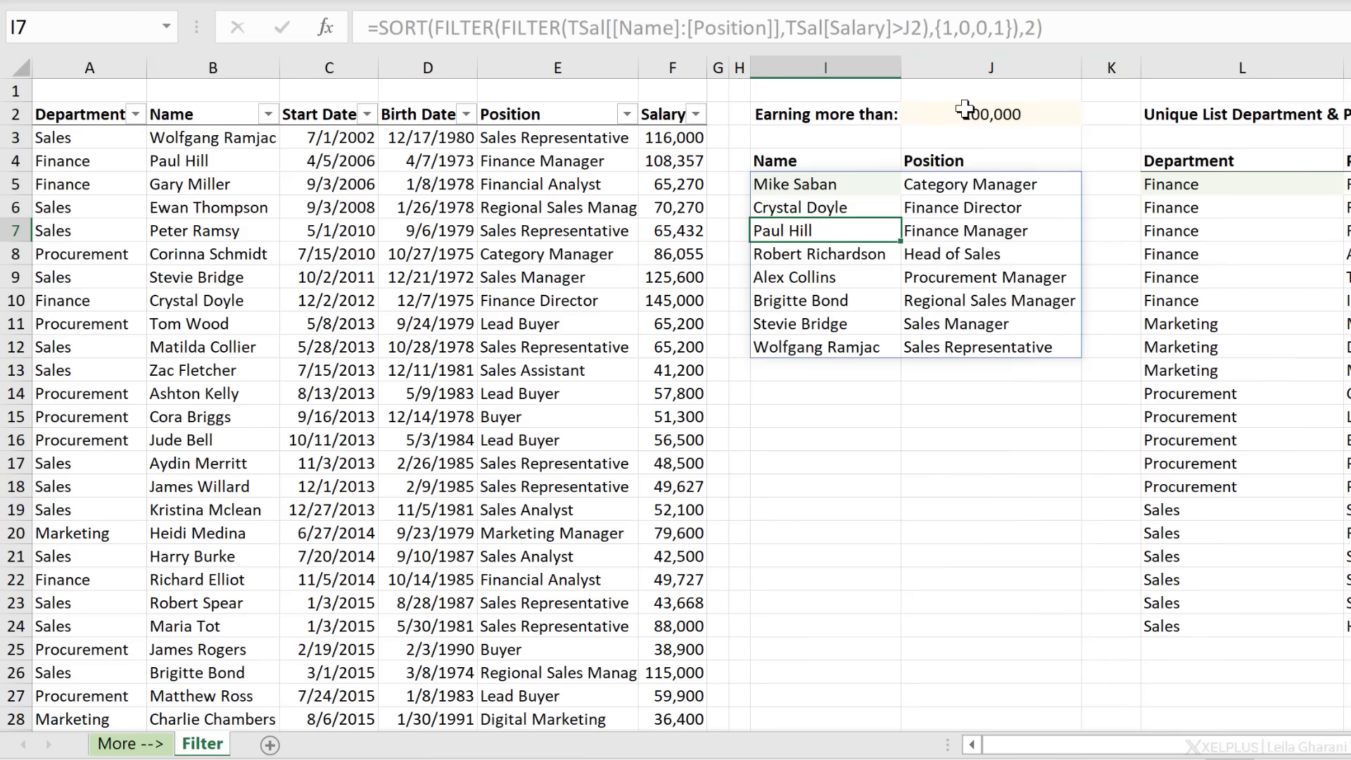
- Set the "Earning more than" threshold in J2 to 120000
{"action": "left_click", "coordinate": [961, 115]}
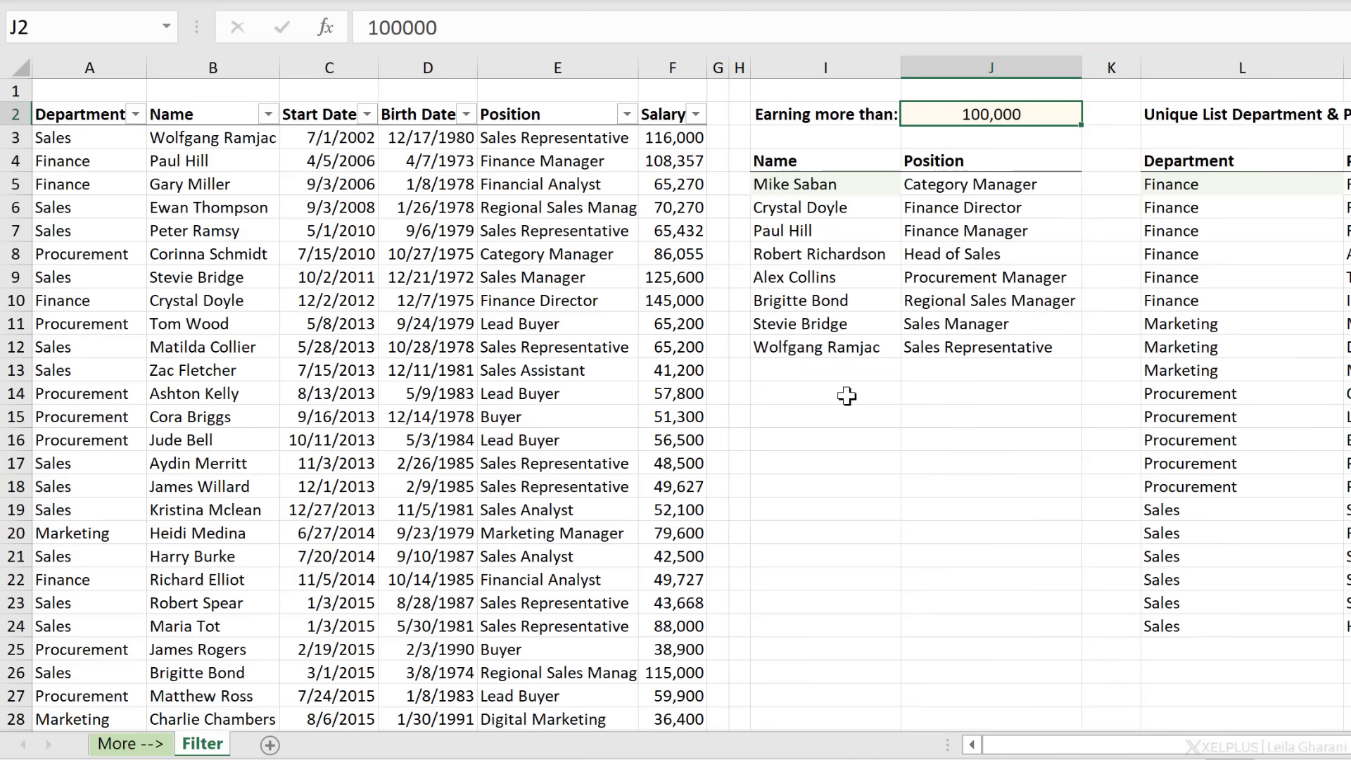
{"action": "type", "text": "120000"}
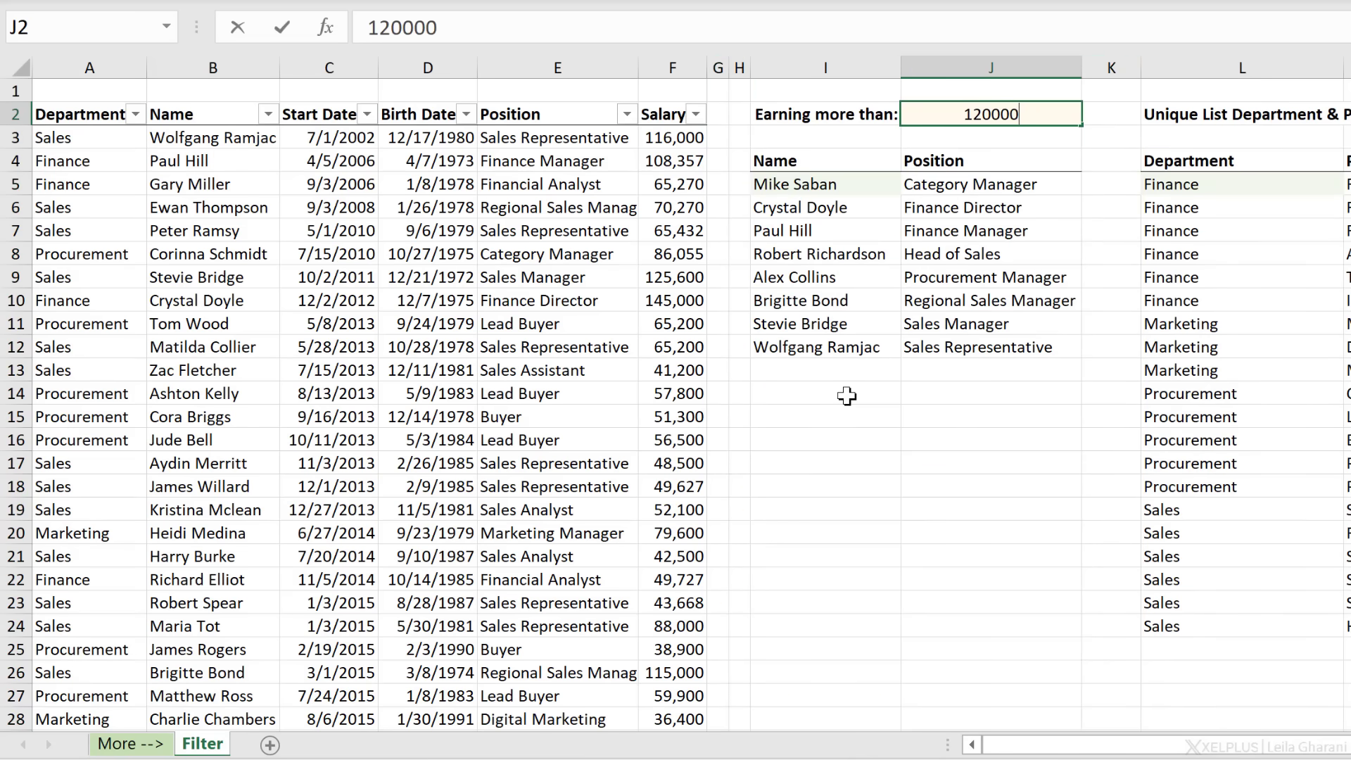
{"action": "key", "text": "Return"}
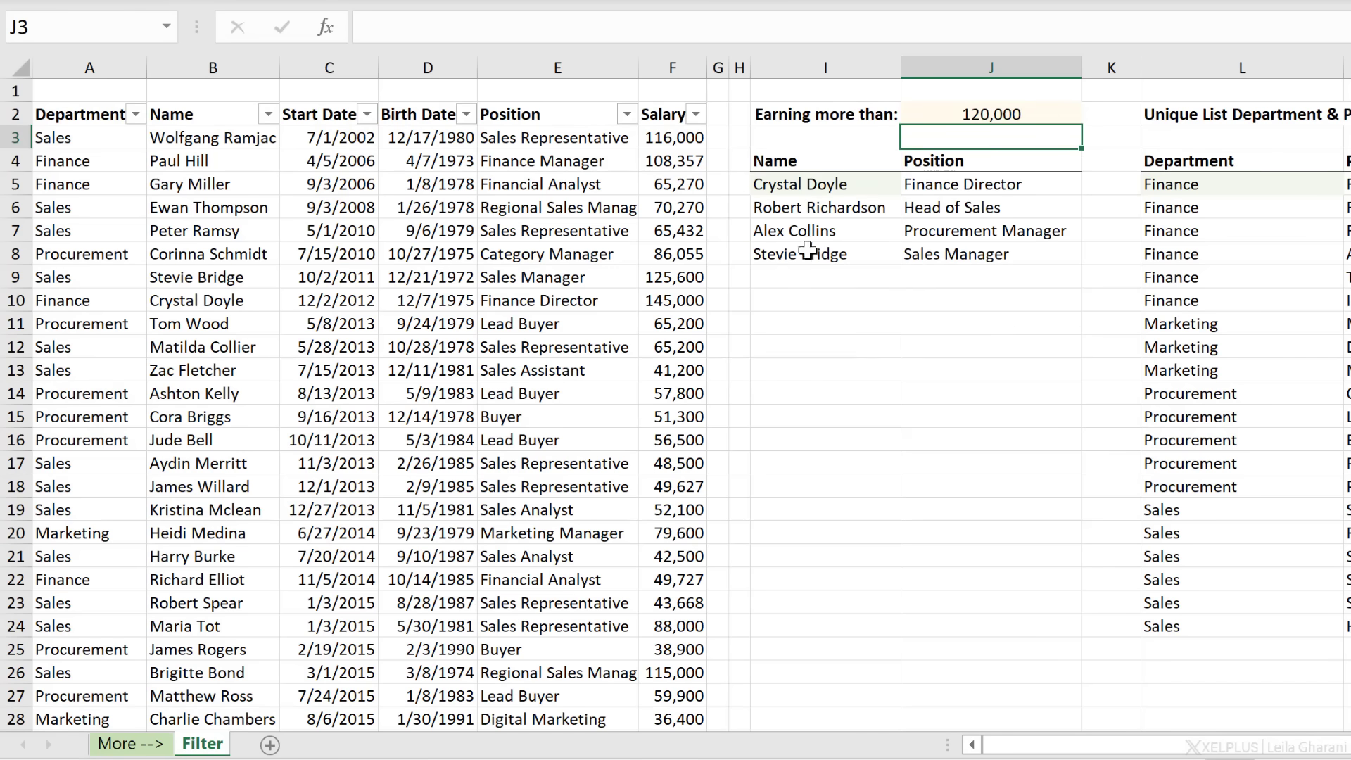
{"action": "left_click", "coordinate": [95, 378]}
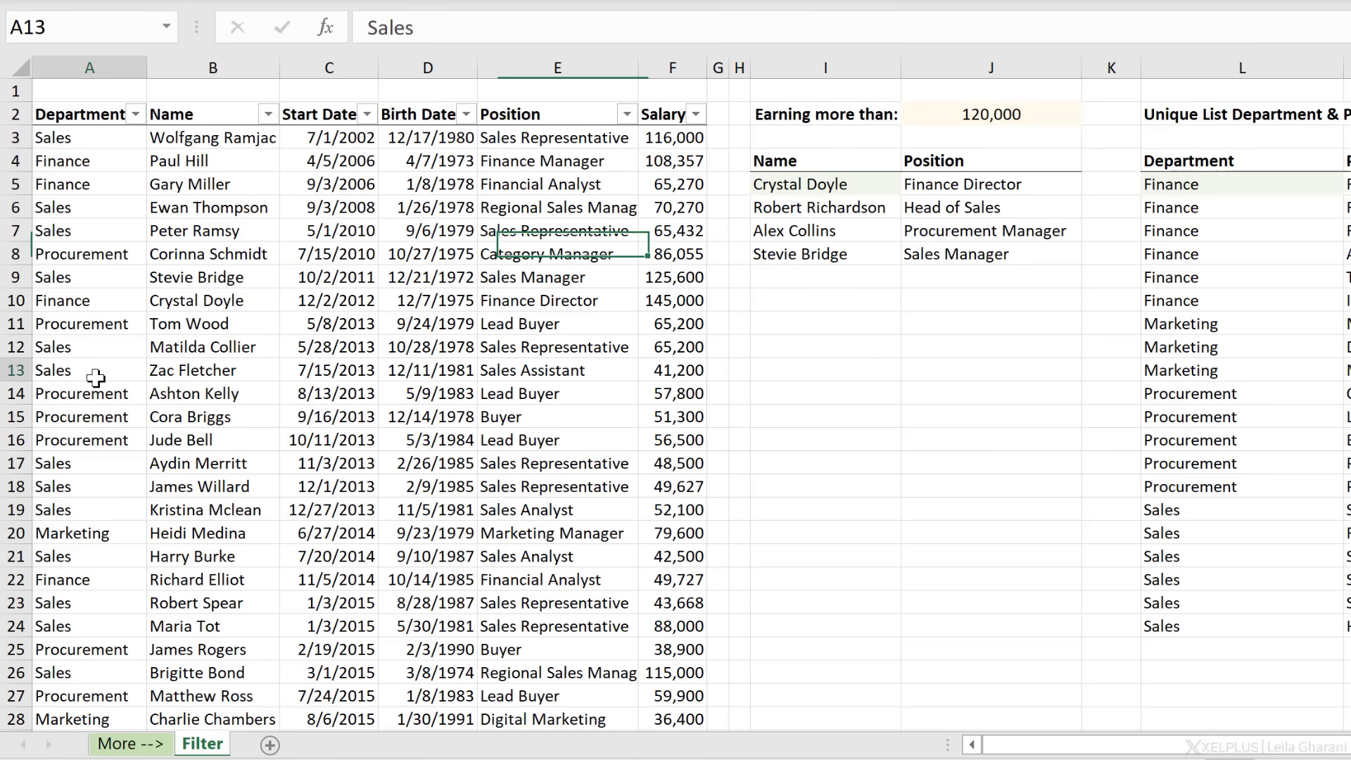
- Start a new record in row 69 below the salary table with department Legal and the employee's first name
{"action": "key", "text": "ctrl+Down"}
{"action": "key", "text": "Down"}
{"action": "key", "text": "Down"}
{"action": "key", "text": "Up"}
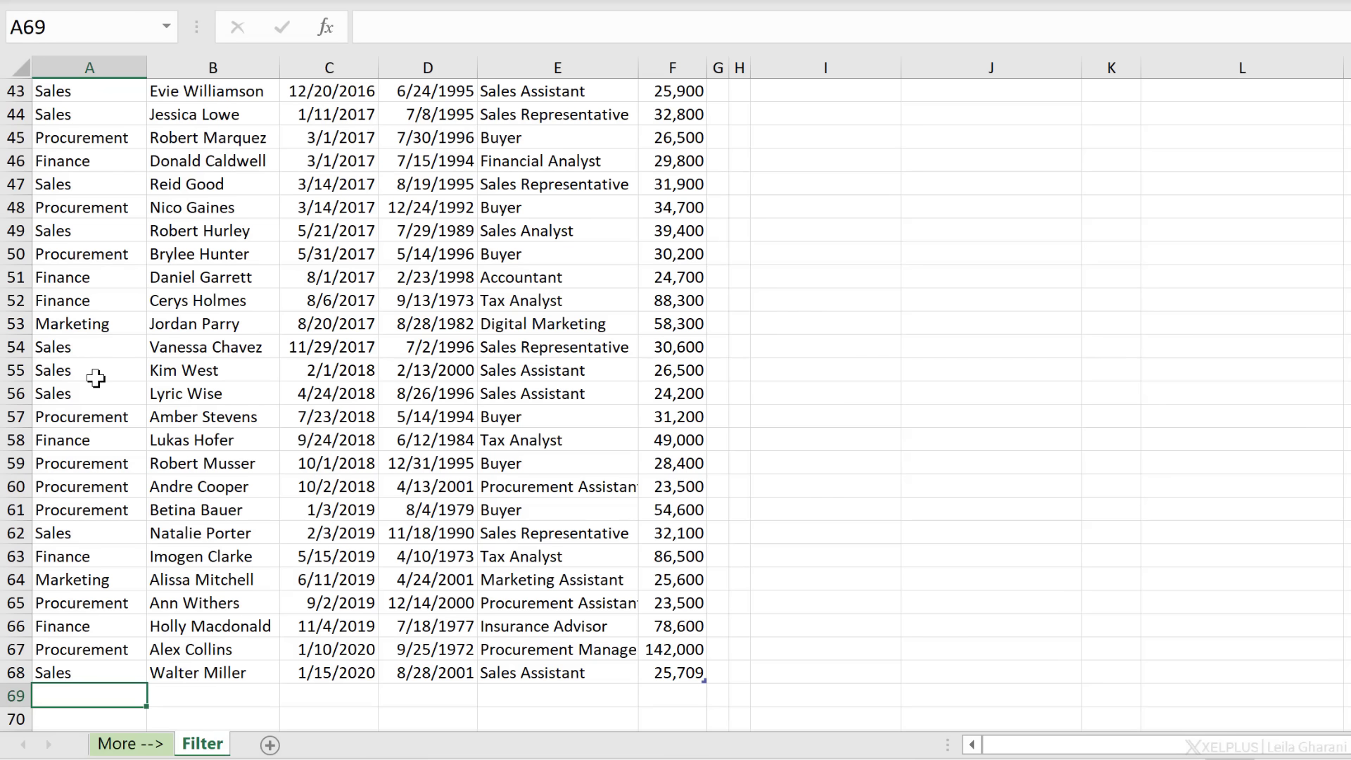
{"action": "type", "text": "Legal"}
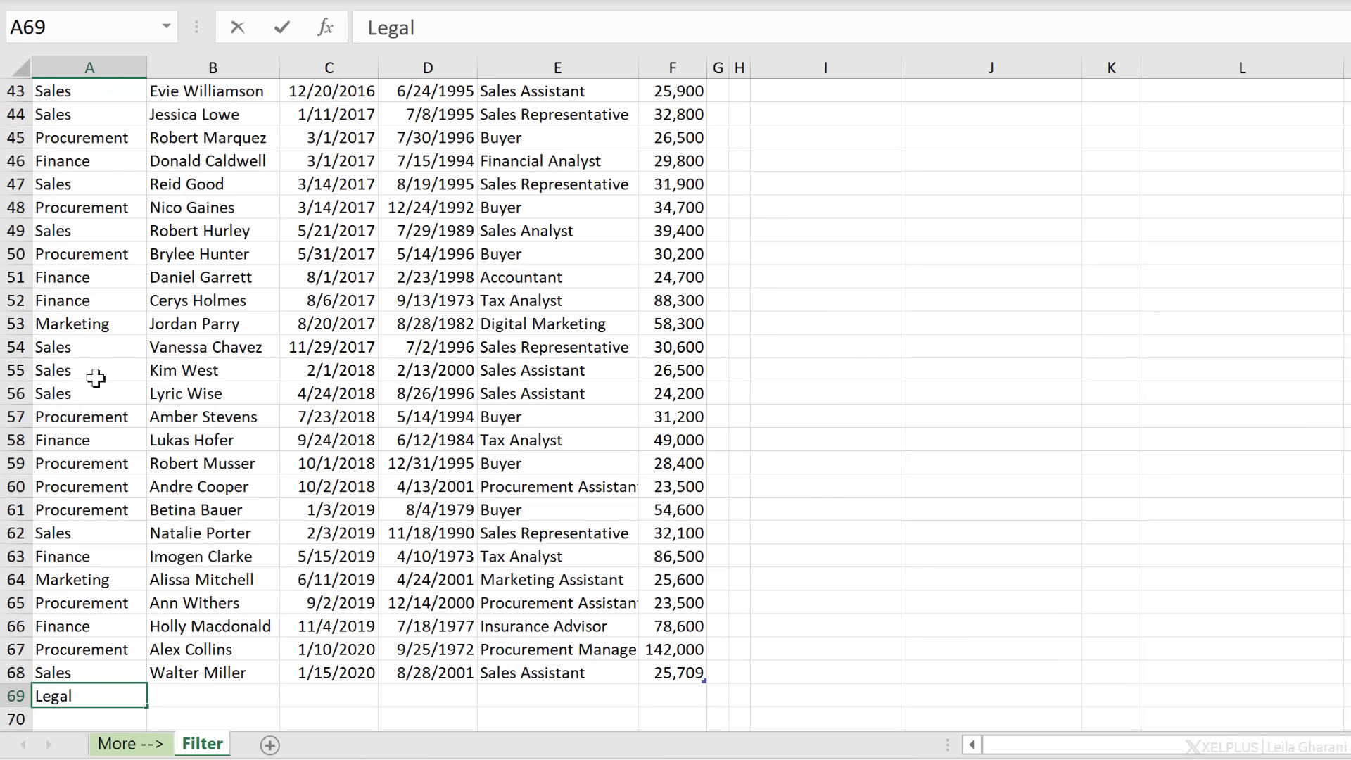
{"action": "key", "text": "Tab"}
{"action": "type", "text": "Lilli"}
{"action": "key", "text": "Tab"}
- Copy the start date and birth date from row 68 into the new Legal record in row 69
{"action": "key", "text": "Up"}
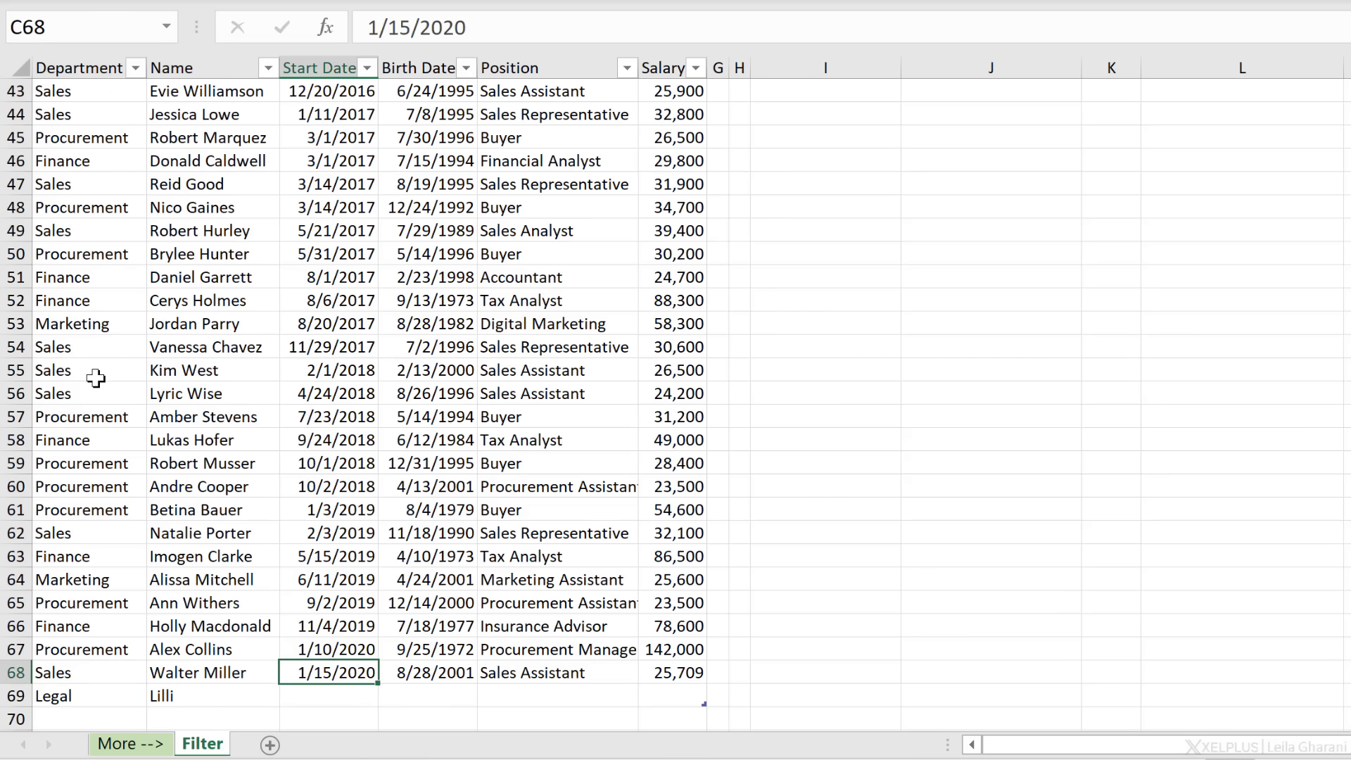
{"action": "key", "text": "shift+Right"}
{"action": "key", "text": "ctrl+c"}
{"action": "key", "text": "Down"}
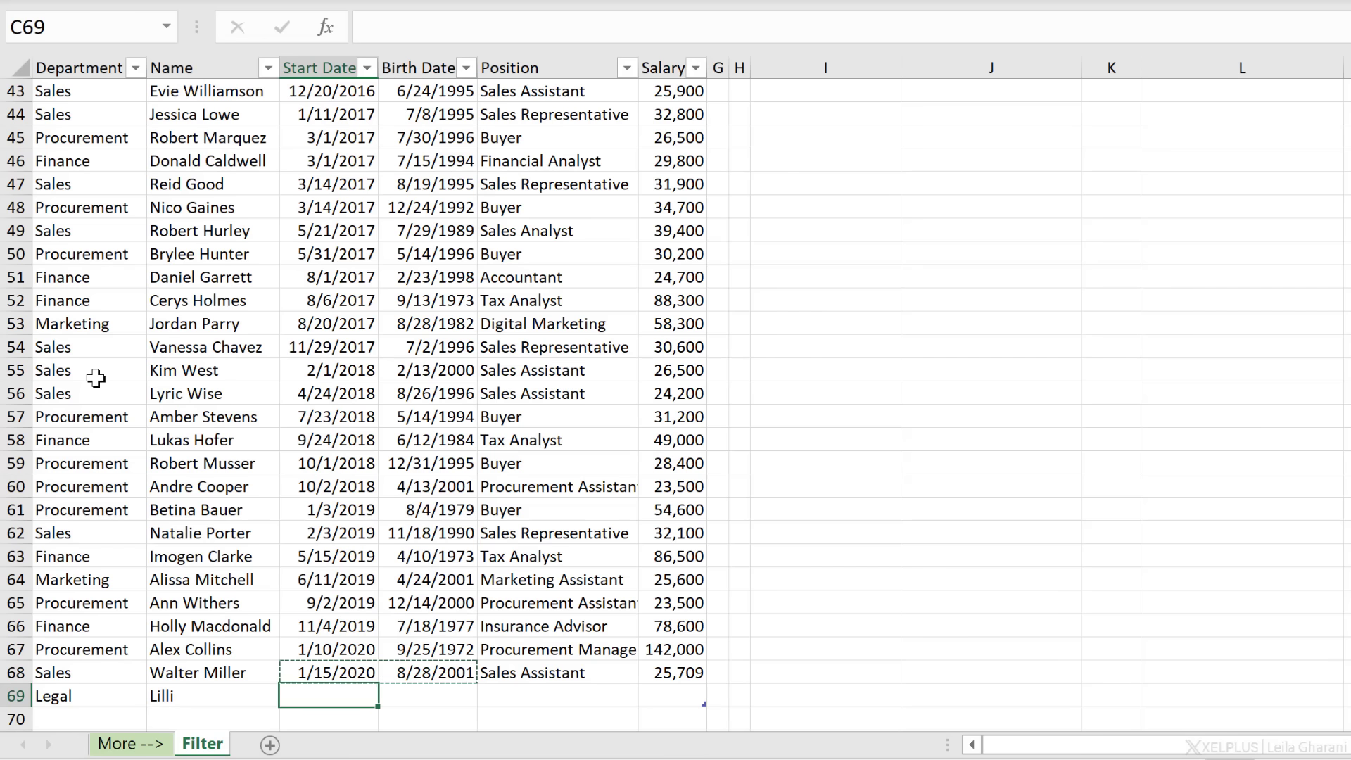
{"action": "key", "text": "ctrl+v"}
- Complete the new record in row 69 with position Consultant and salary 50,000
{"action": "key", "text": "Right"}
{"action": "key", "text": "Right"}
{"action": "type", "text": "Consultant"}
{"action": "key", "text": "Tab"}
{"action": "type", "text": "50,000"}
{"action": "key", "text": "Return"}
- Check the Name and Position list of employees above the salary threshold after adding the new record
{"action": "key", "text": "Up"}
{"action": "key", "text": "Right"}
{"action": "key", "text": "Right"}
{"action": "key", "text": "Right"}
{"action": "key", "text": "Right"}
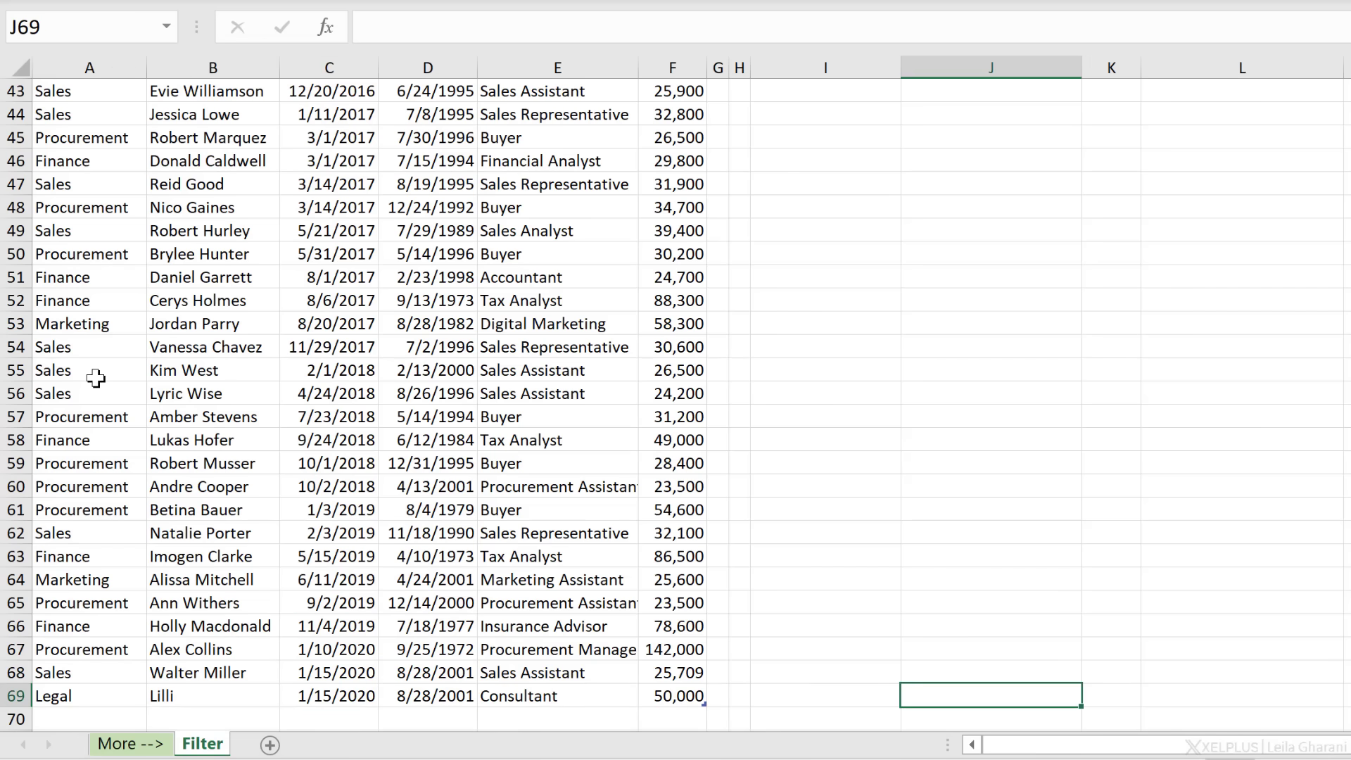
{"action": "key", "text": "ctrl+Up"}
{"action": "key", "text": "Up"}
{"action": "key", "text": "Up"}
{"action": "key", "text": "Up"}
{"action": "key", "text": "Up"}
{"action": "key", "text": "Up"}
{"action": "key", "text": "Up"}
{"action": "key", "text": "Up"}
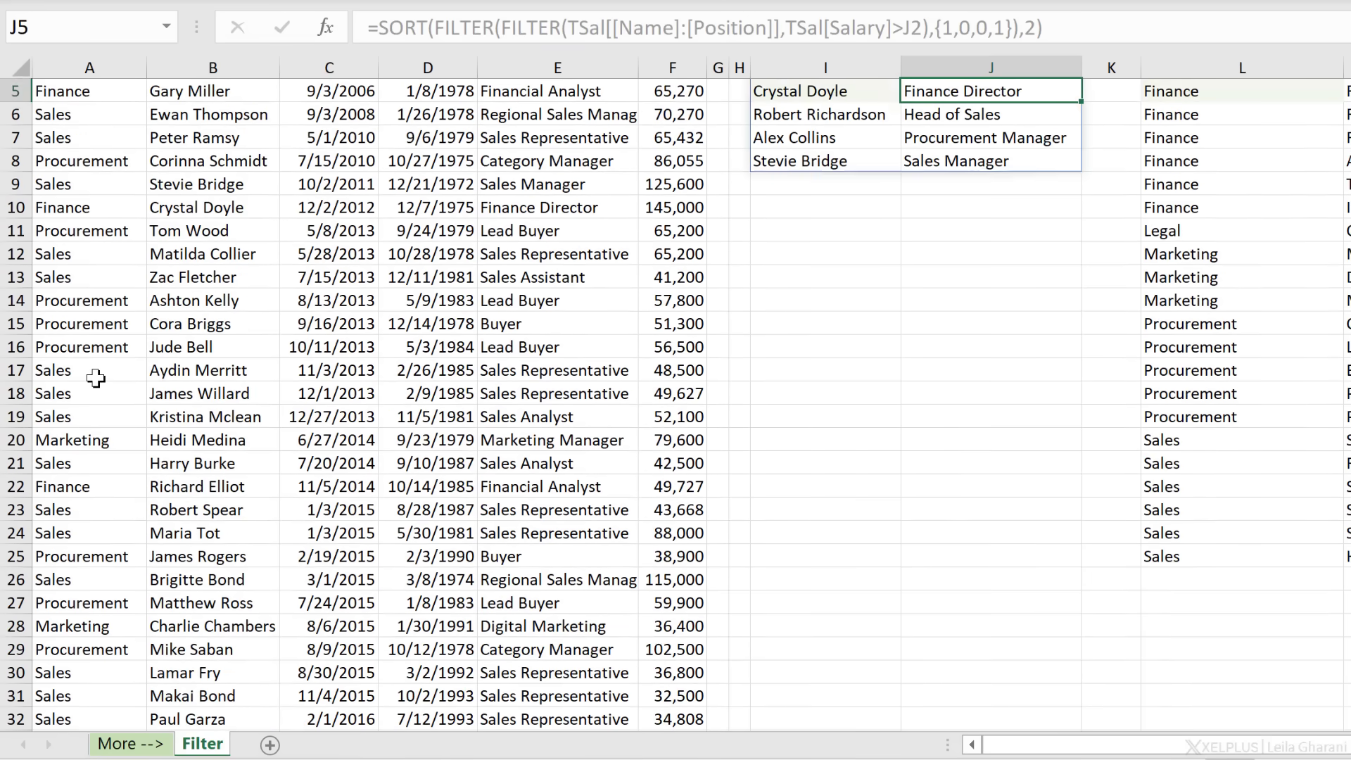
- Examine the unique Department and Position list for the new Legal entry
{"action": "key", "text": "Down"}
{"action": "key", "text": "Down"}
{"action": "key", "text": "Down"}
{"action": "key", "text": "Right"}
{"action": "key", "text": "Right"}
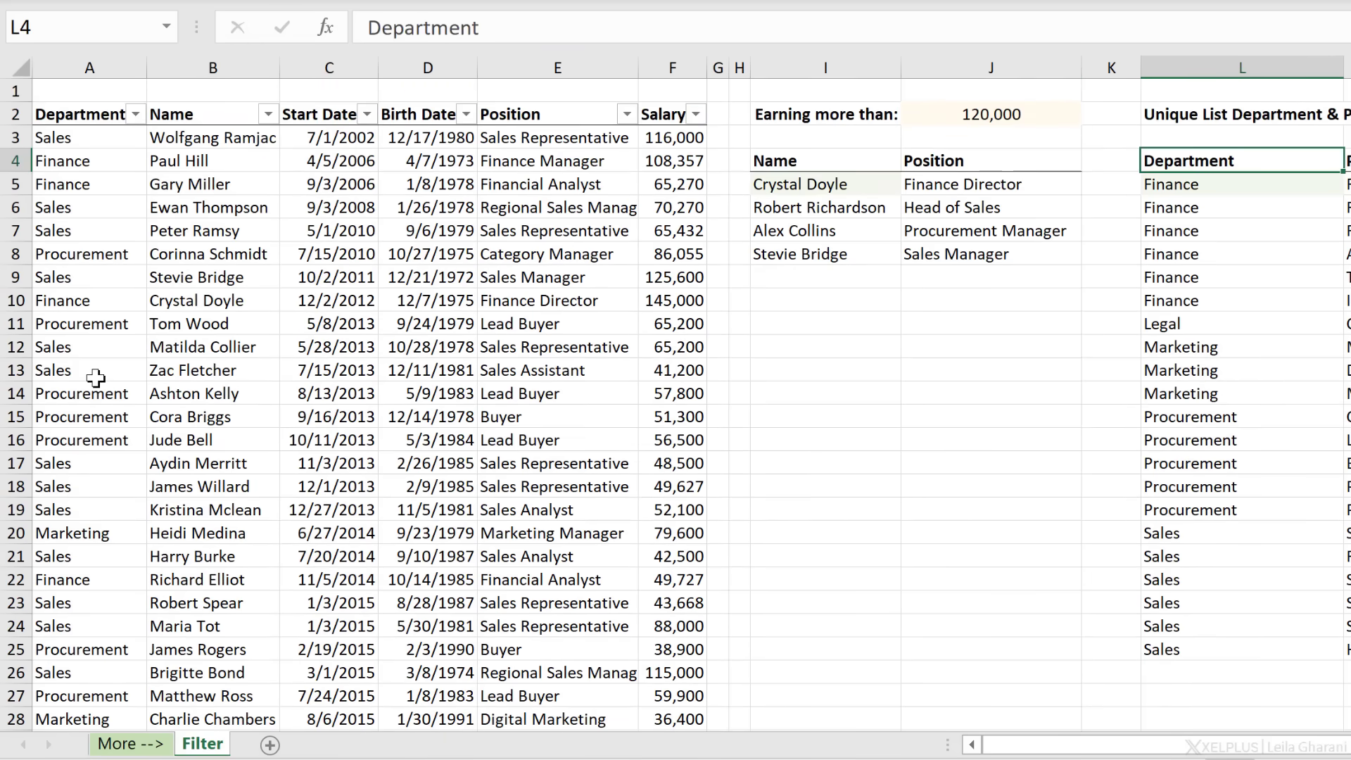
{"action": "key", "text": "Down"}
{"action": "key", "text": "Down"}
{"action": "key", "text": "Down"}
{"action": "key", "text": "Down"}
{"action": "key", "text": "Down"}
{"action": "key", "text": "Down"}
{"action": "key", "text": "Down"}
{"action": "key", "text": "Down"}
{"action": "key", "text": "Up"}
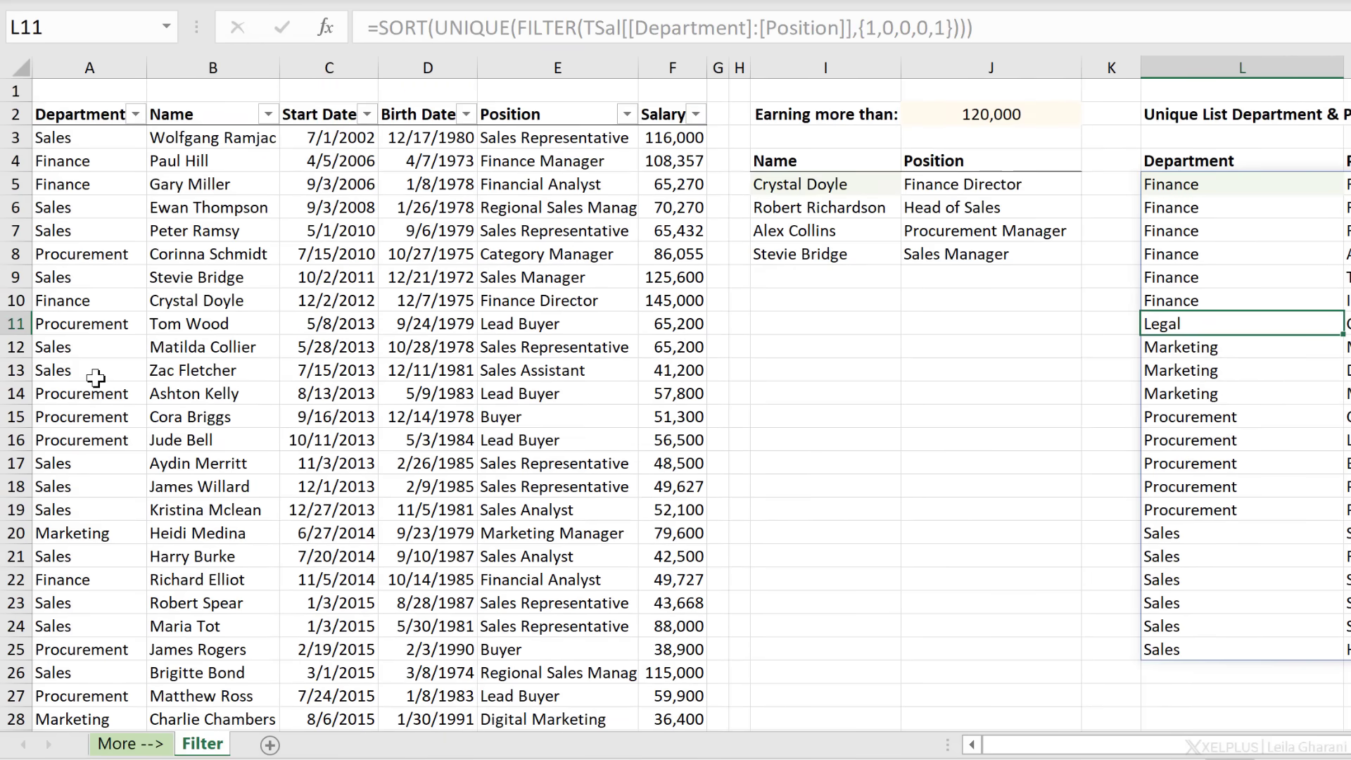
- Set the salary of the new Legal record in F69 to 130000
{"action": "key", "text": "Left"}
{"action": "key", "text": "Left"}
{"action": "key", "text": "Left"}
{"action": "key", "text": "Left"}
{"action": "key", "text": "Left"}
{"action": "key", "text": "Left"}
{"action": "key", "text": "ctrl+Down"}
{"action": "key", "text": "Down"}
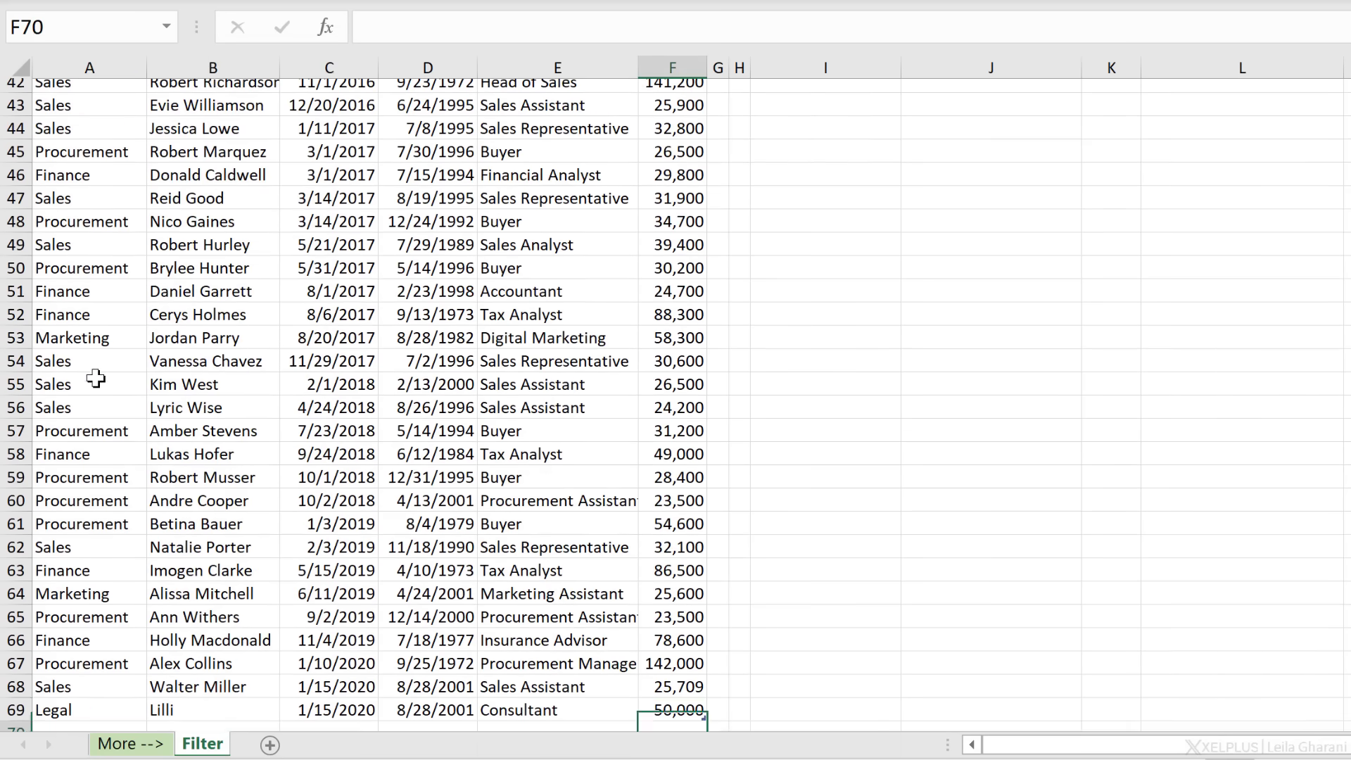
{"action": "key", "text": "Up"}
{"action": "key", "text": "F2"}
{"action": "type", "text": "1"}
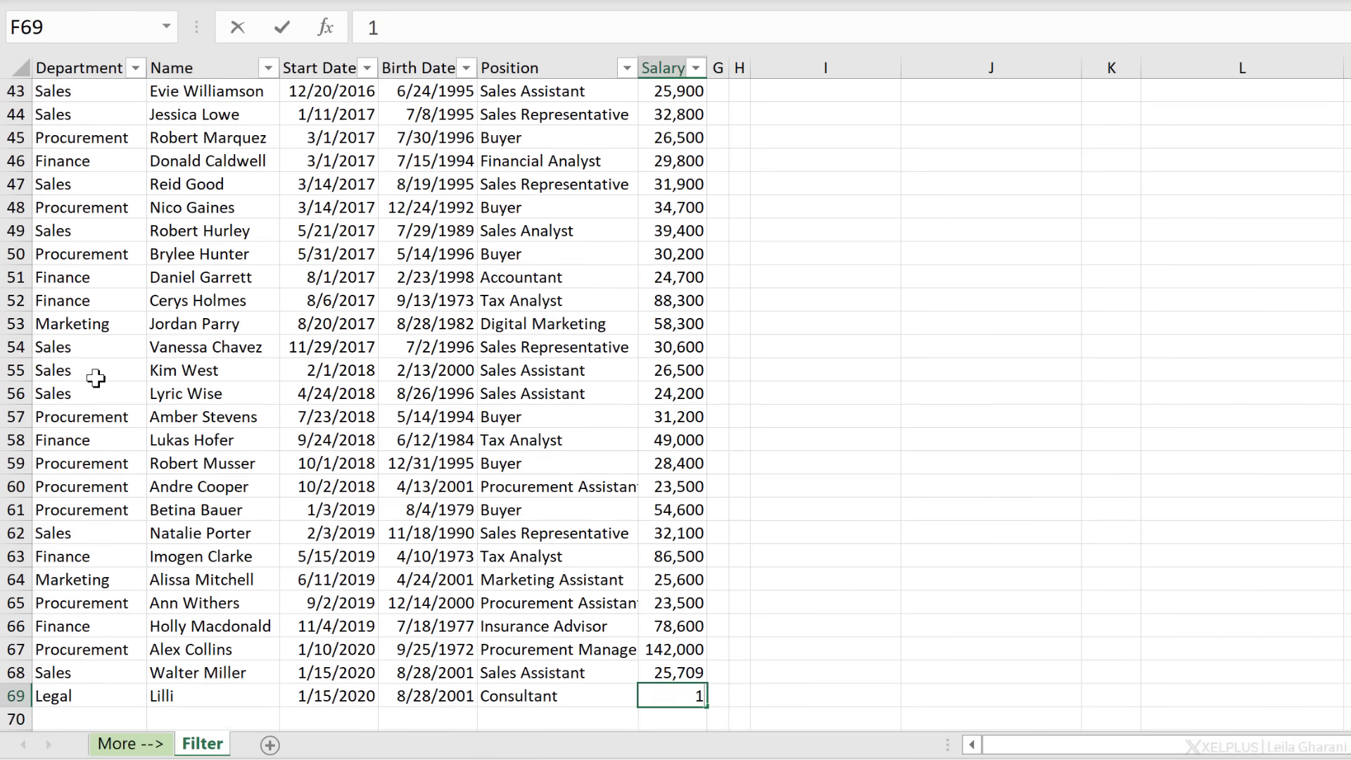
{"action": "type", "text": "30,000"}
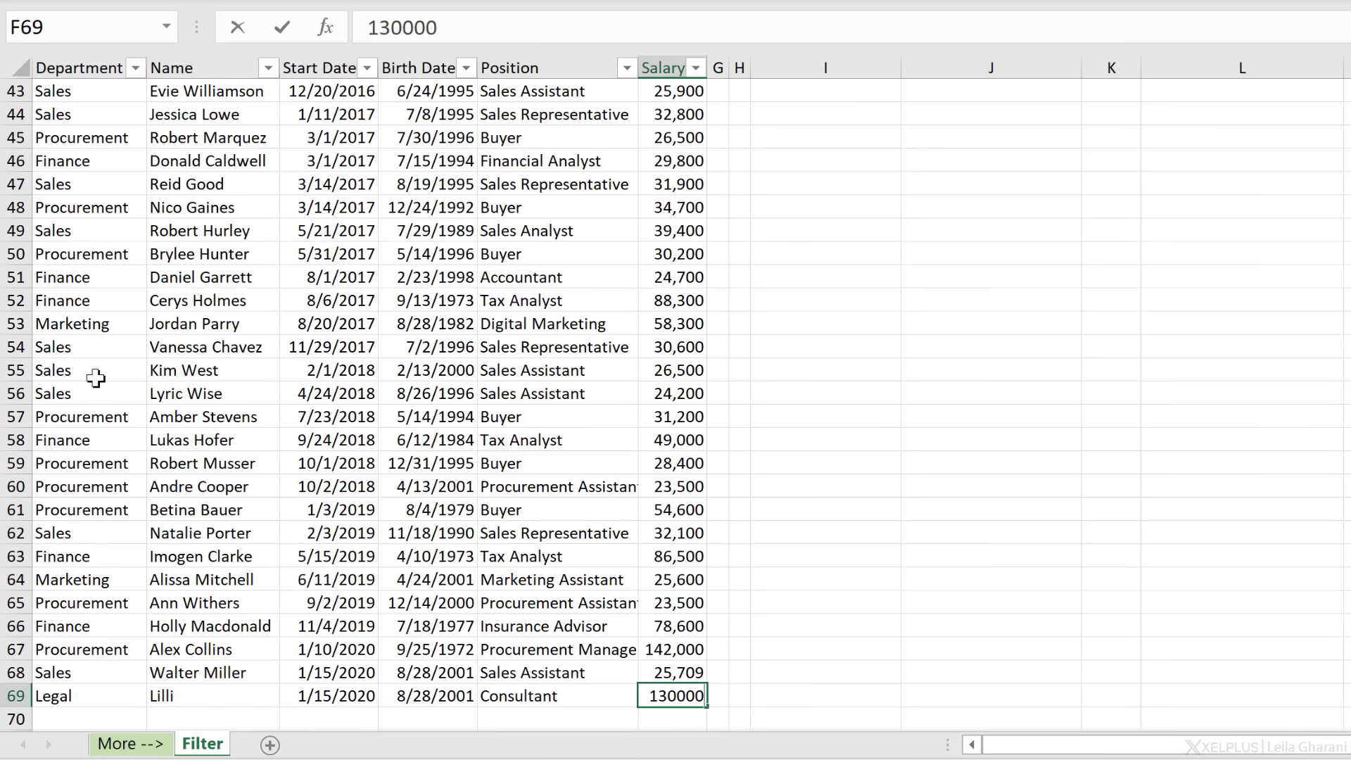
{"action": "key", "text": "Tab"}
- Check whether the Name and Position list includes the new Legal employee after the salary change
{"action": "key", "text": "Right"}
{"action": "key", "text": "Right"}
{"action": "key", "text": "Right"}
{"action": "key", "text": "ctrl+Up"}
{"action": "key", "text": "Up"}
{"action": "key", "text": "Up"}
{"action": "key", "text": "Up"}
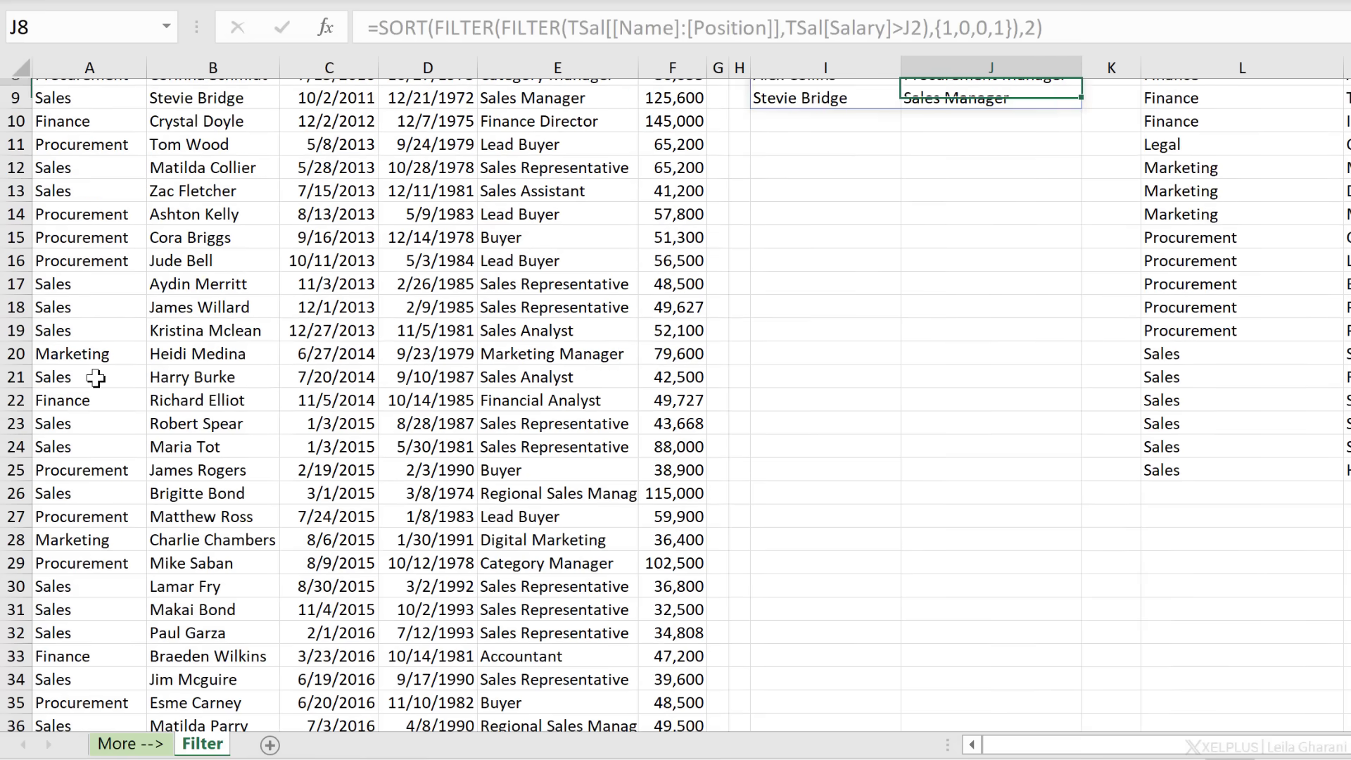
{"action": "key", "text": "Up"}
{"action": "key", "text": "Up"}
{"action": "key", "text": "Up"}
{"action": "key", "text": "Left"}
{"action": "key", "text": "Up"}
{"action": "key", "text": "Up"}
{"action": "key", "text": "Down"}
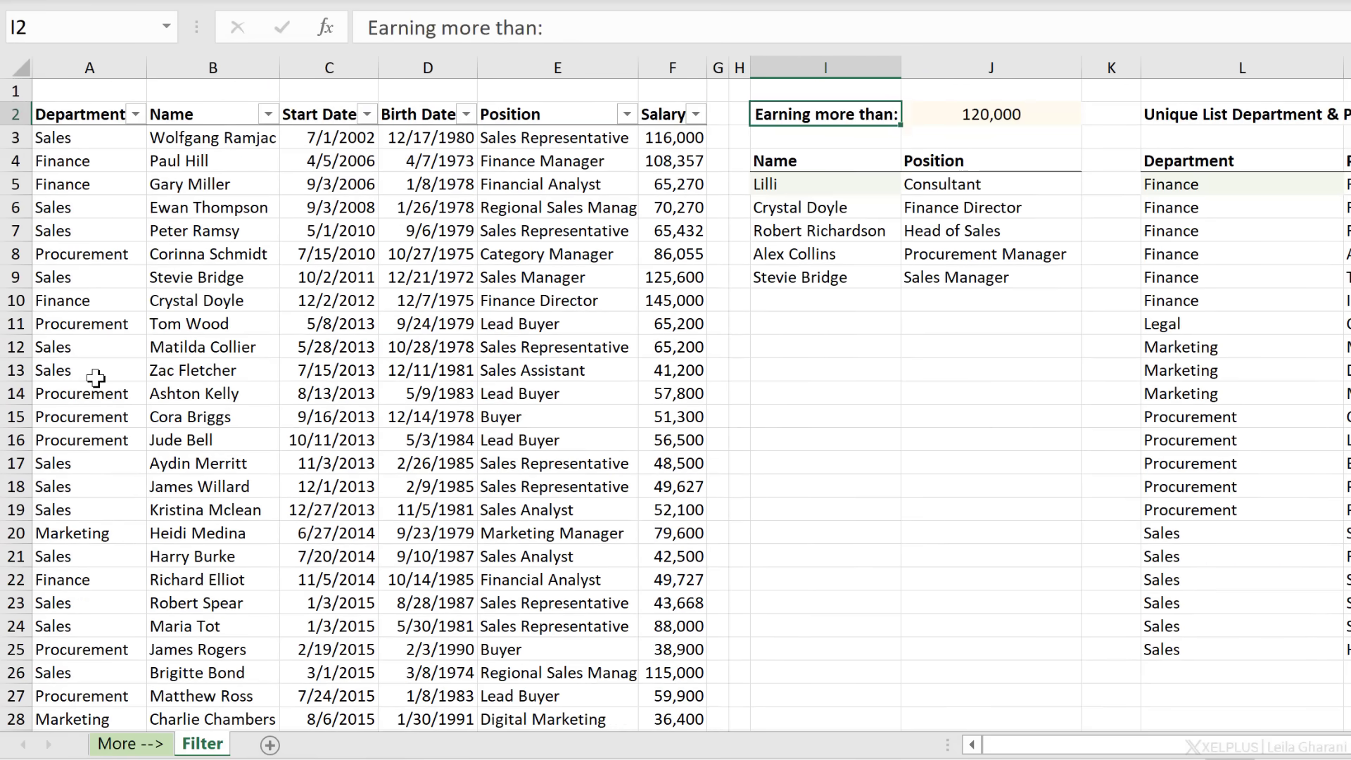
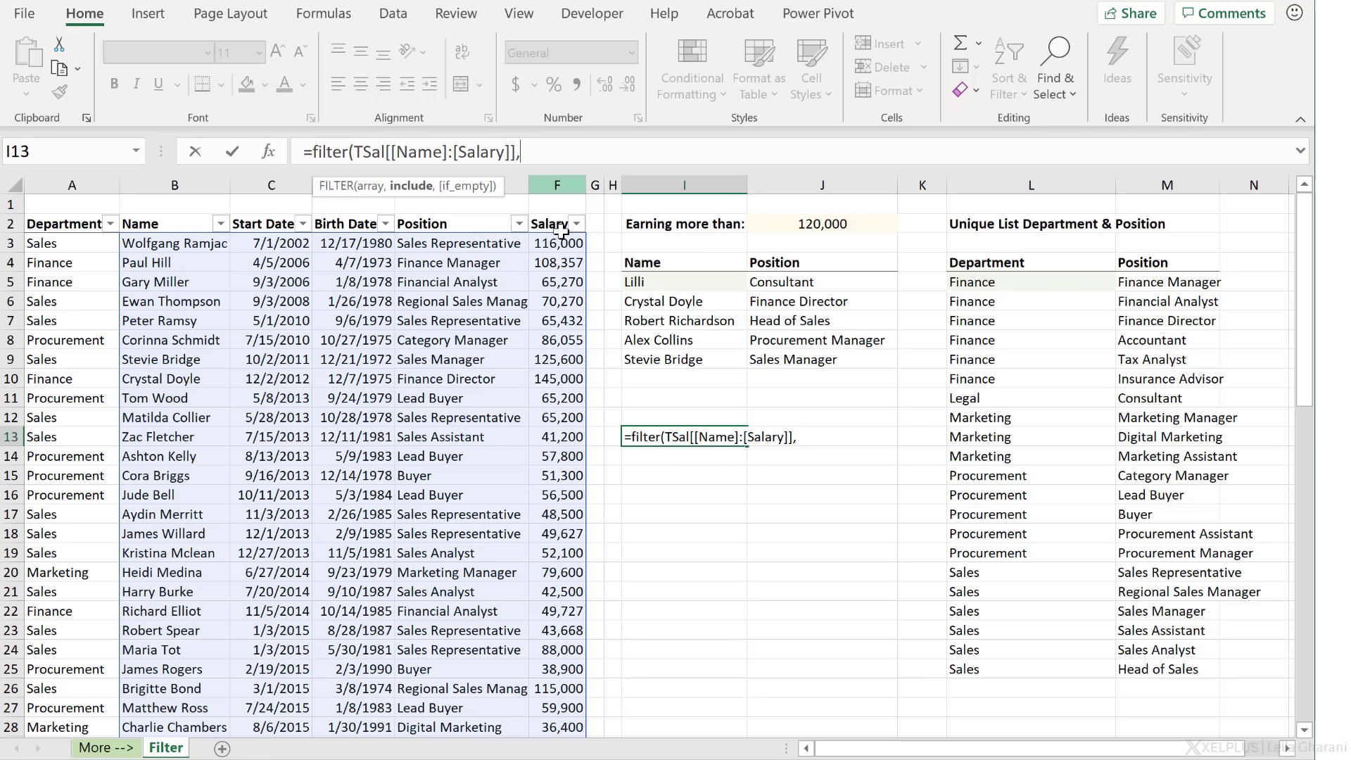
- Complete the FILTER formula in I13 with the condition TSal[Salary]>J2 and enter it
{"action": "left_click", "coordinate": [556, 211]}
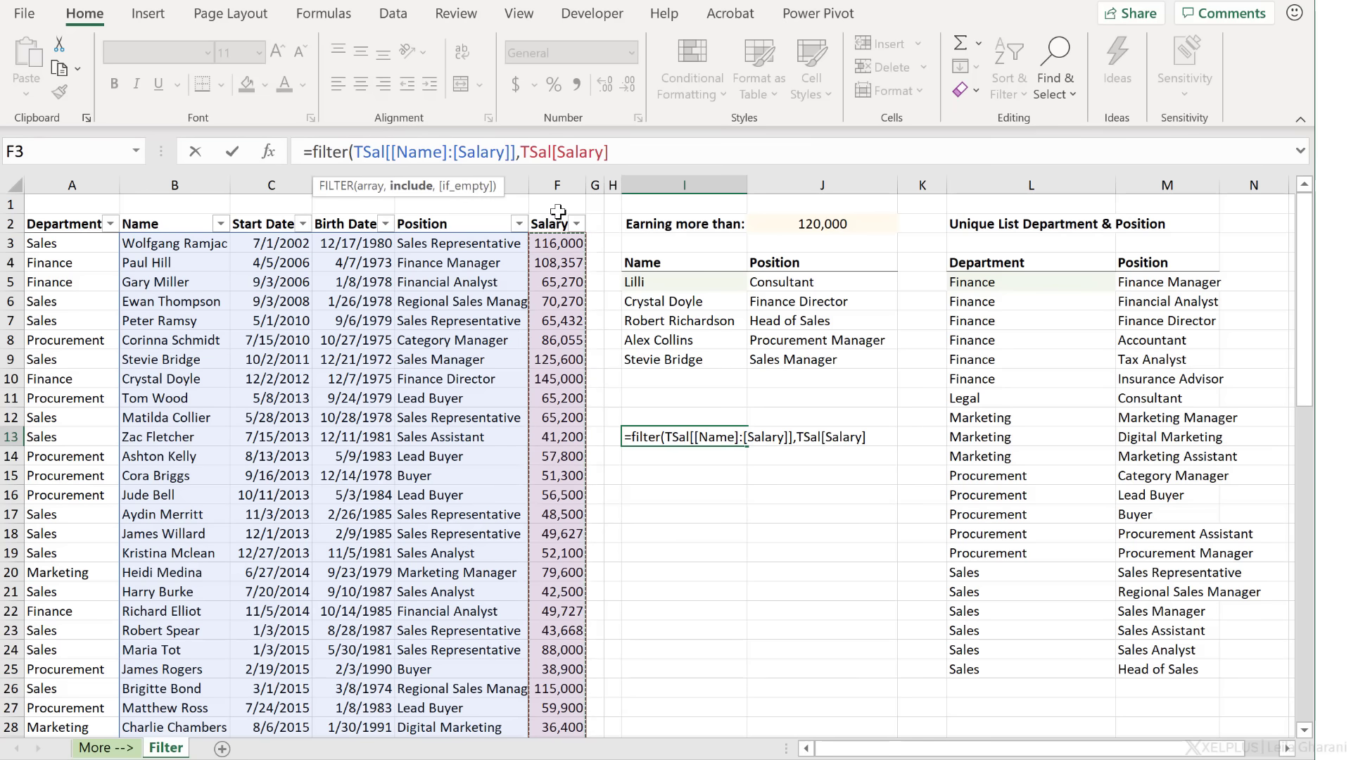
{"action": "type", "text": ">"}
{"action": "left_click", "coordinate": [781, 223]}
{"action": "type", "text": ")"}
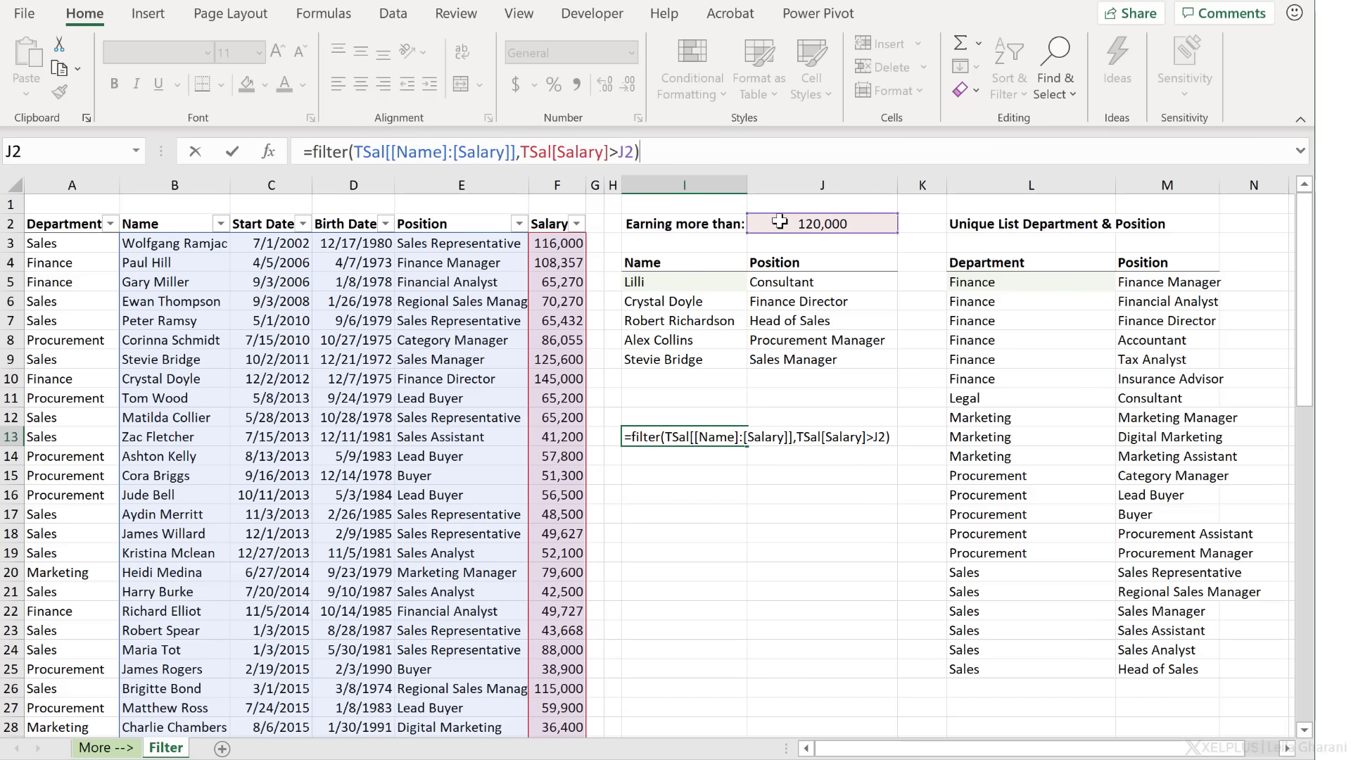
{"action": "key", "text": "Return"}
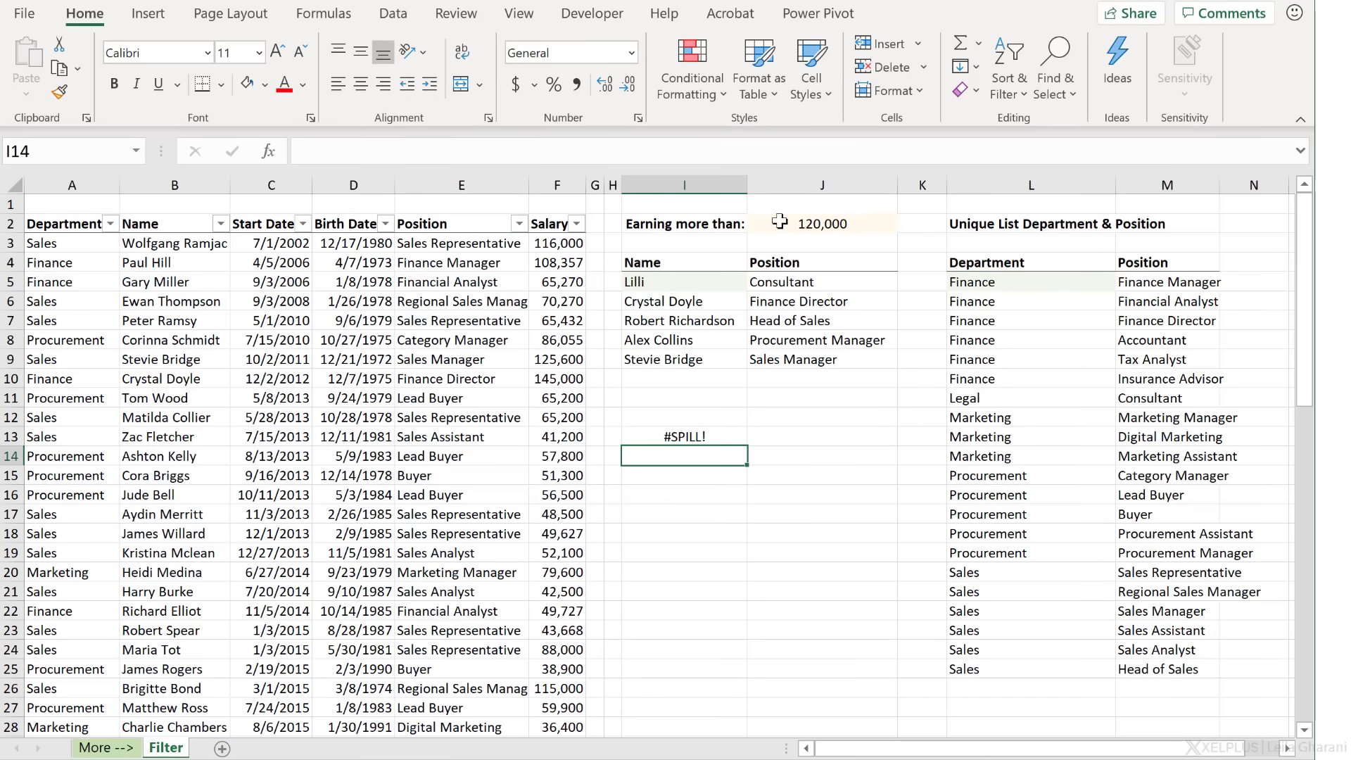
{"action": "key", "text": "Up"}
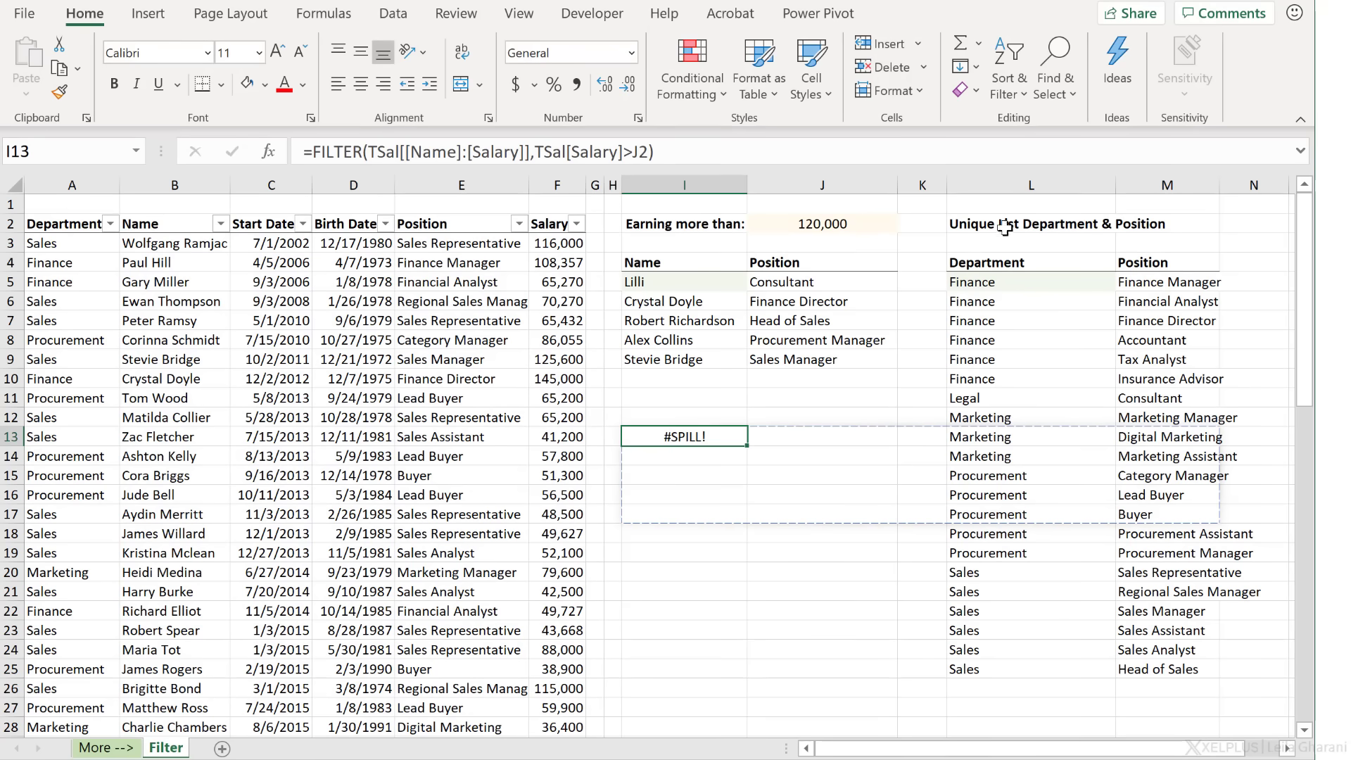
- Insert three columns before the unique Department and Position list and widen column M to show the full salaries
{"action": "left_click_drag", "start_coordinate": [989, 189], "coordinate": [1197, 223]}
{"action": "right_click", "coordinate": [1204, 224]}
{"action": "left_click", "coordinate": [1260, 399]}
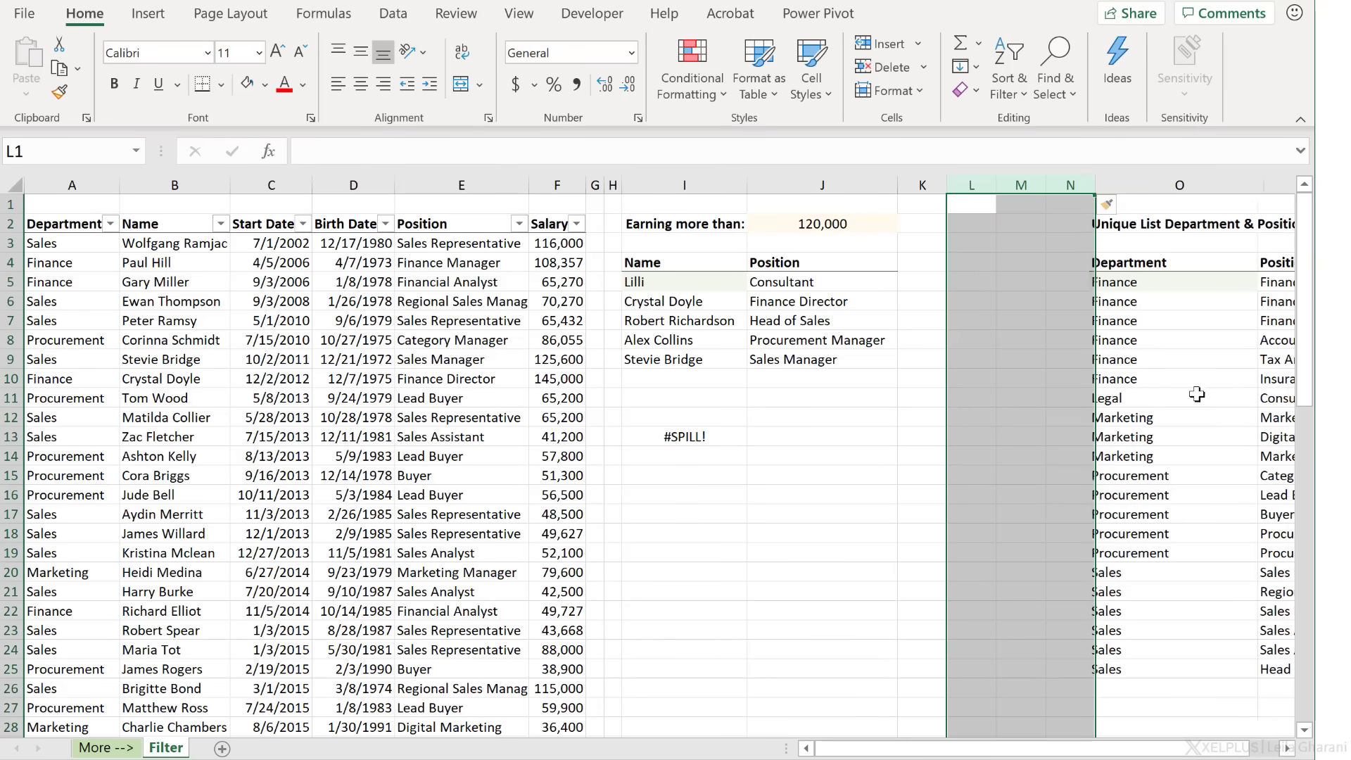
{"action": "left_click", "coordinate": [712, 443]}
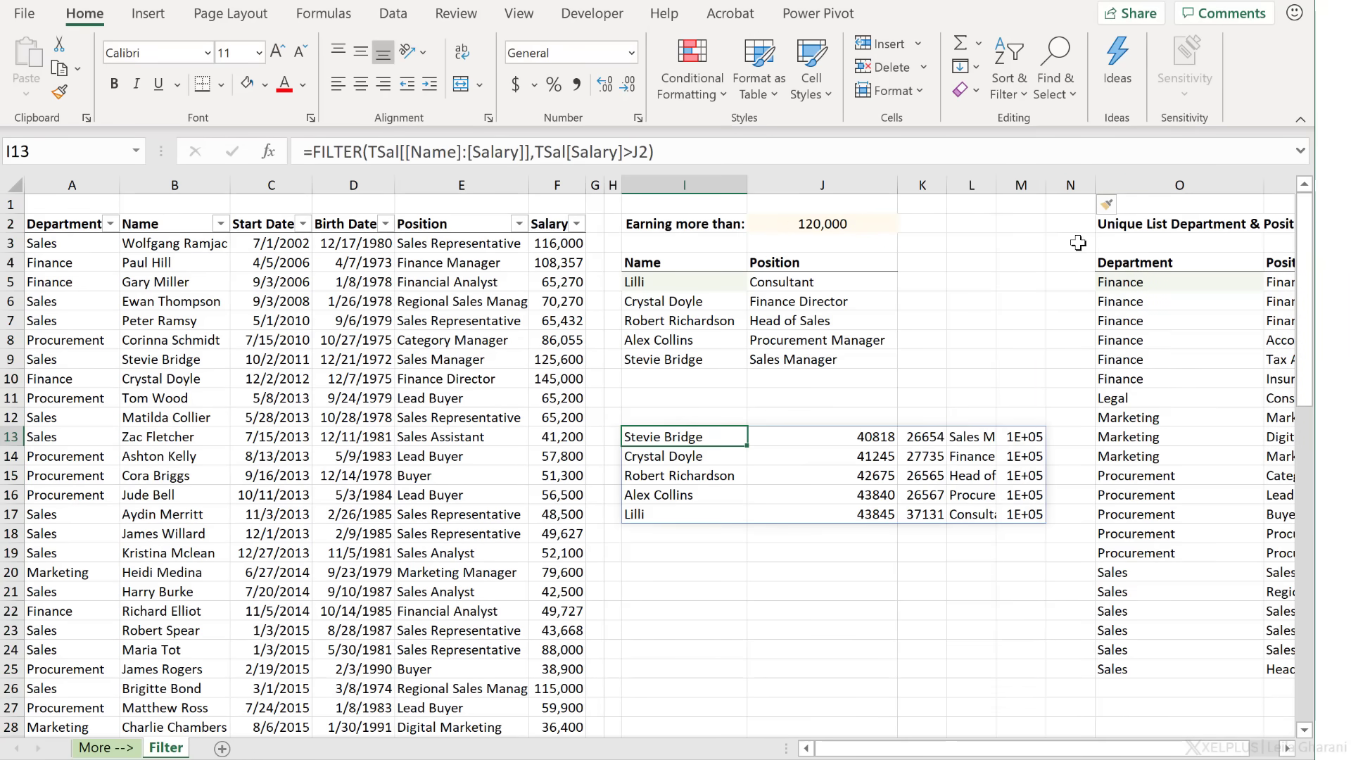
{"action": "left_click_drag", "start_coordinate": [1047, 187], "coordinate": [1070, 190]}
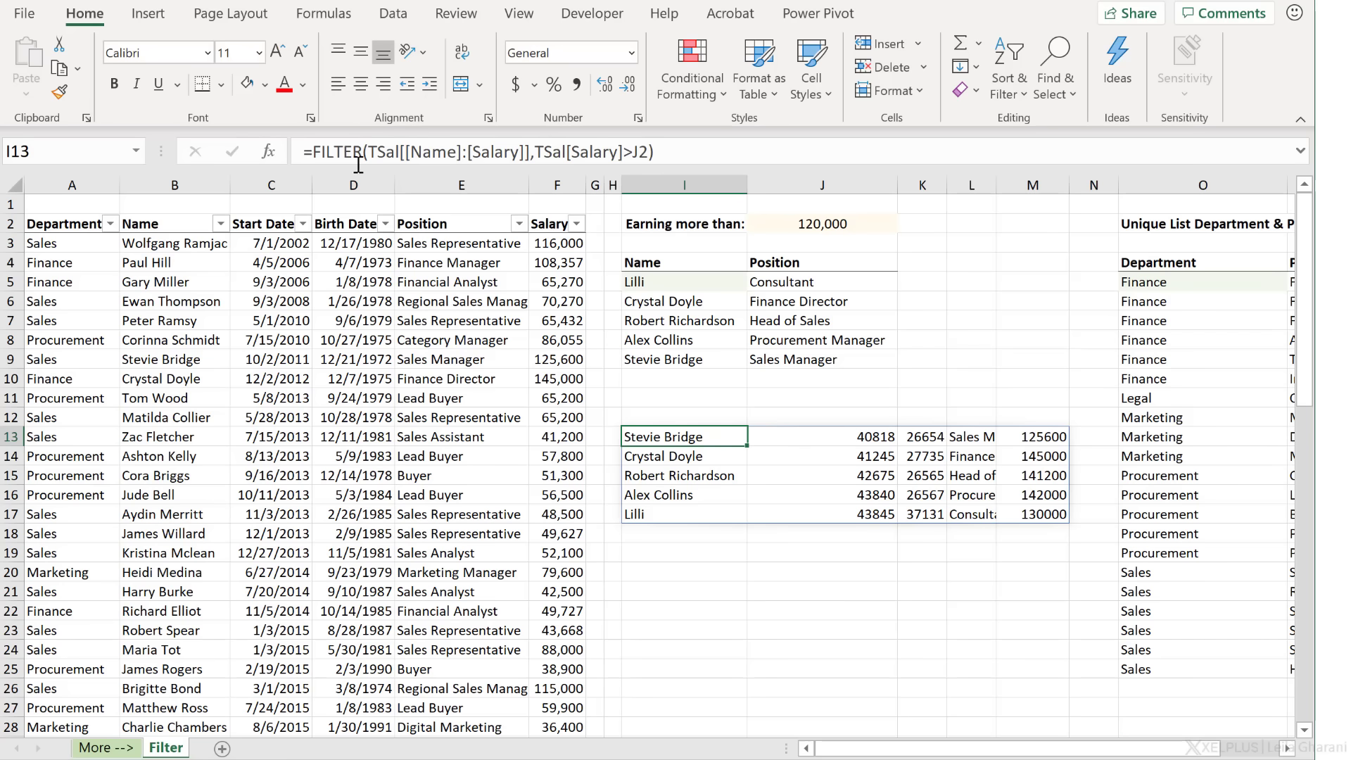
- Wrap the FILTER formula in I13 in a SORT function with sort index 5 and descending order -1
{"action": "left_click", "coordinate": [318, 154]}
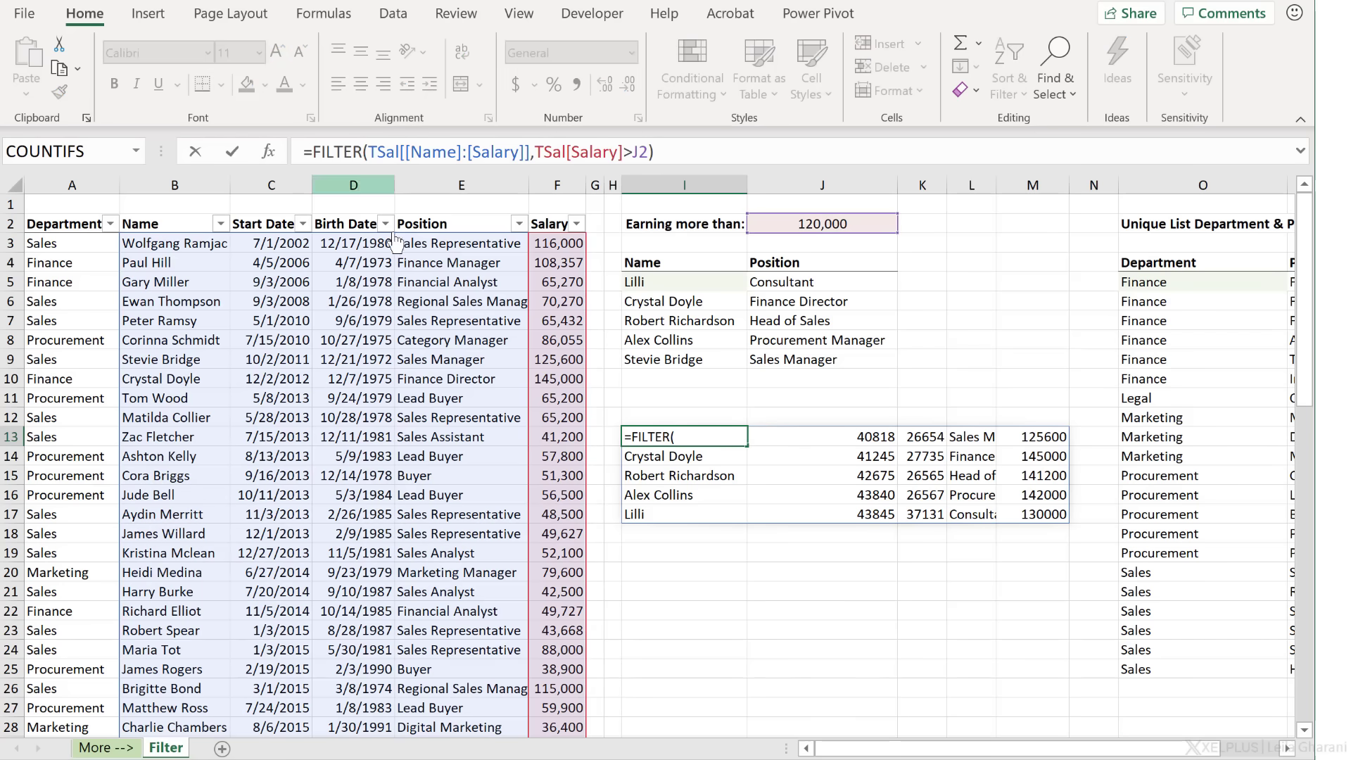
{"action": "type", "text": "sort("}
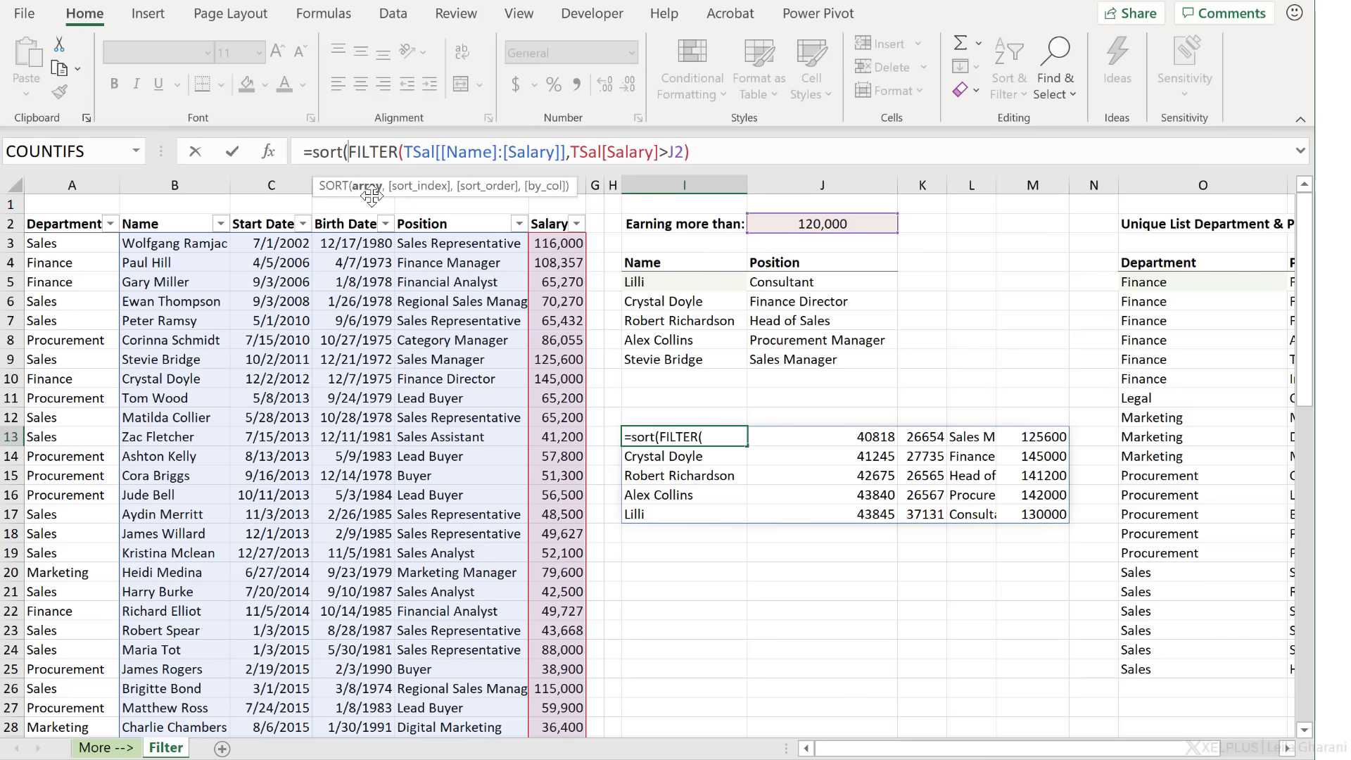
{"action": "left_click", "coordinate": [703, 153]}
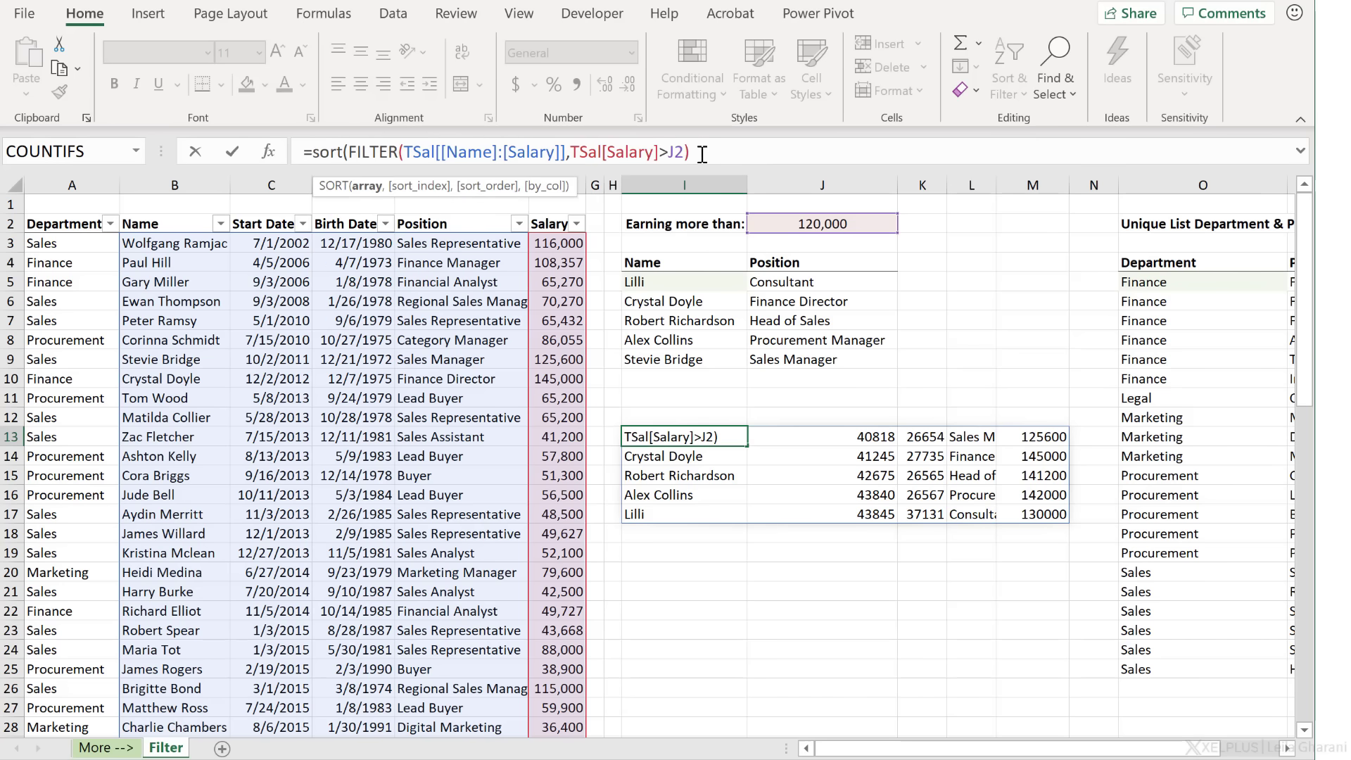
{"action": "type", "text": ","}
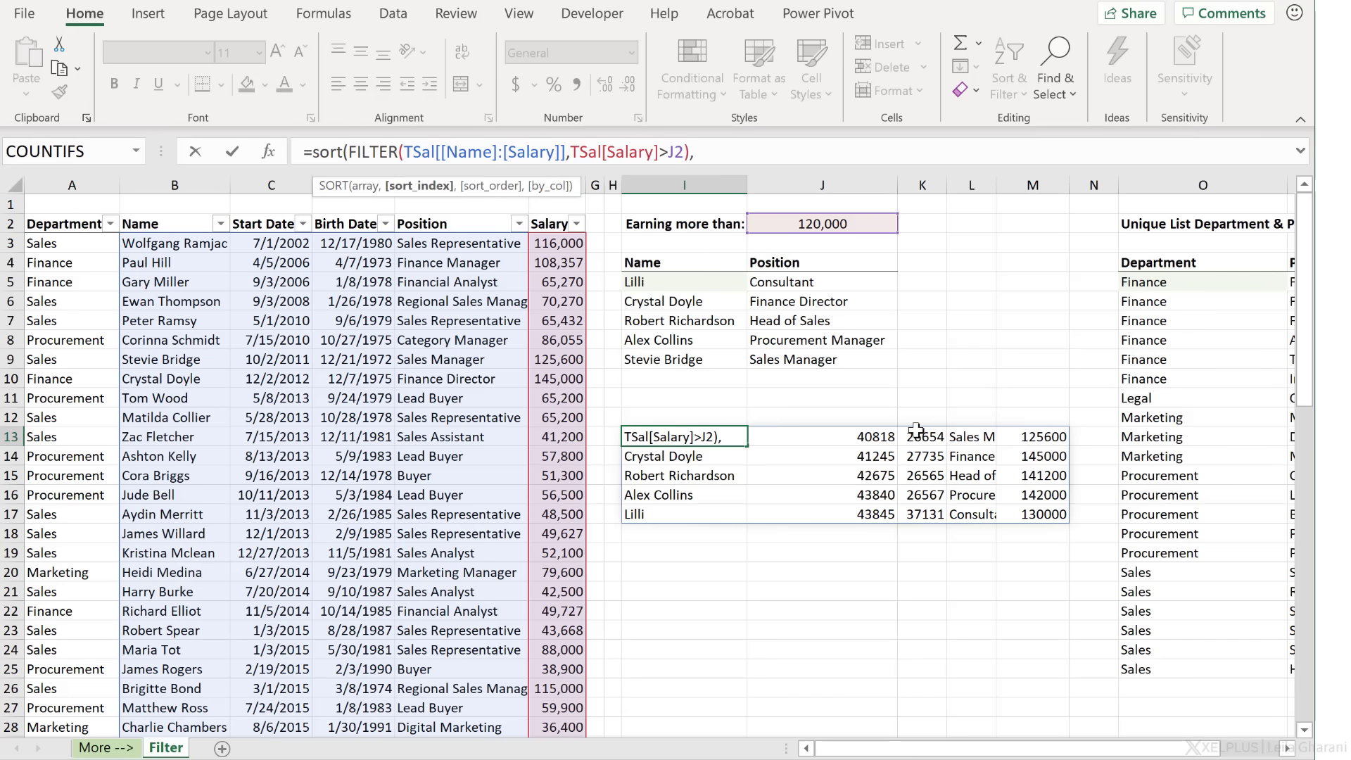
{"action": "type", "text": "5,"}
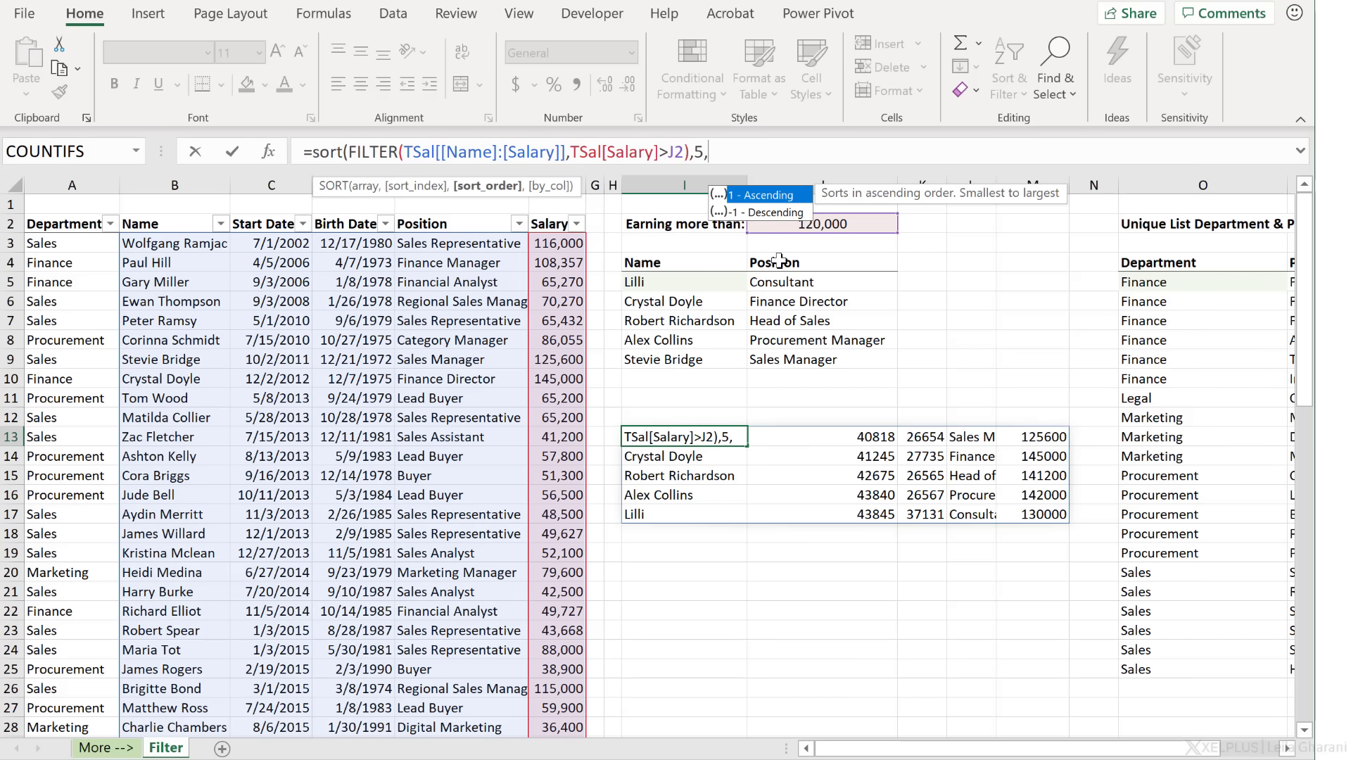
{"action": "type", "text": "-1"}
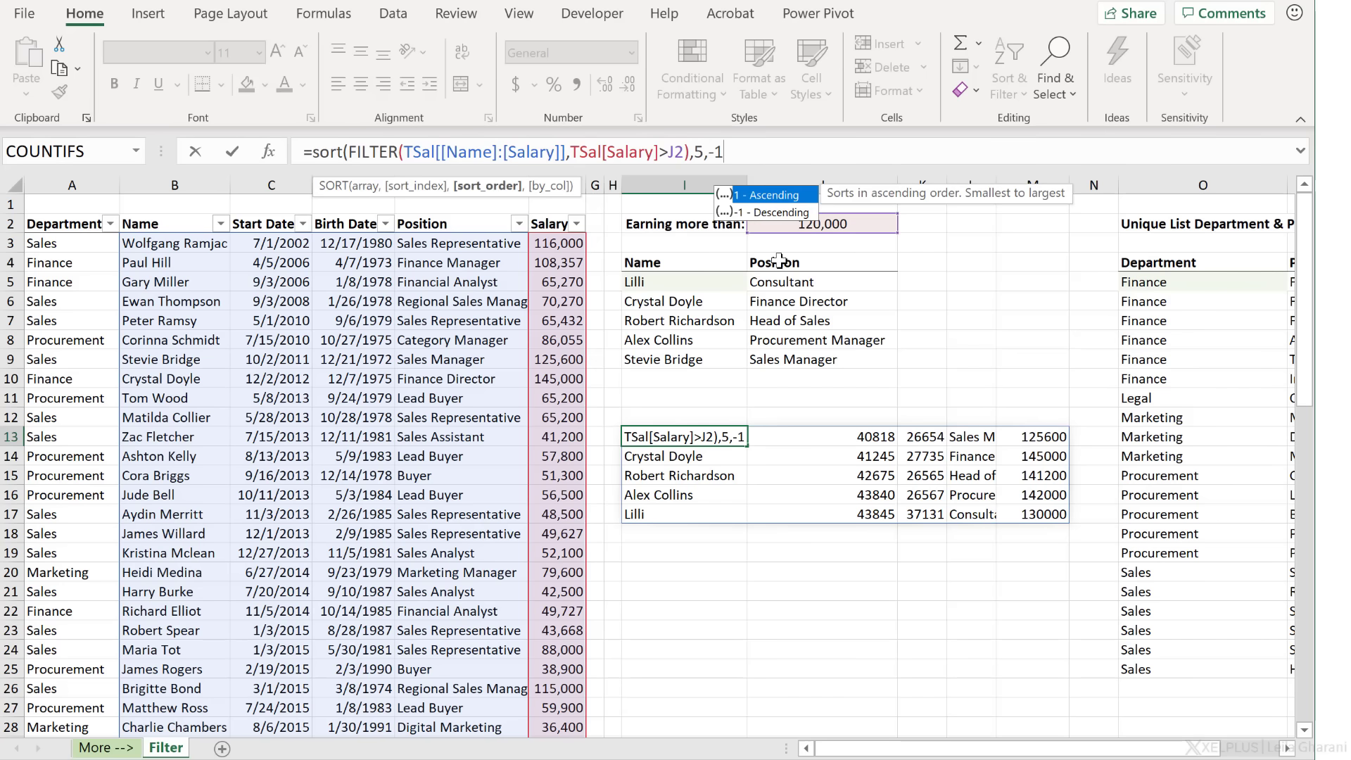
{"action": "type", "text": ")"}
{"action": "key", "text": "Return"}
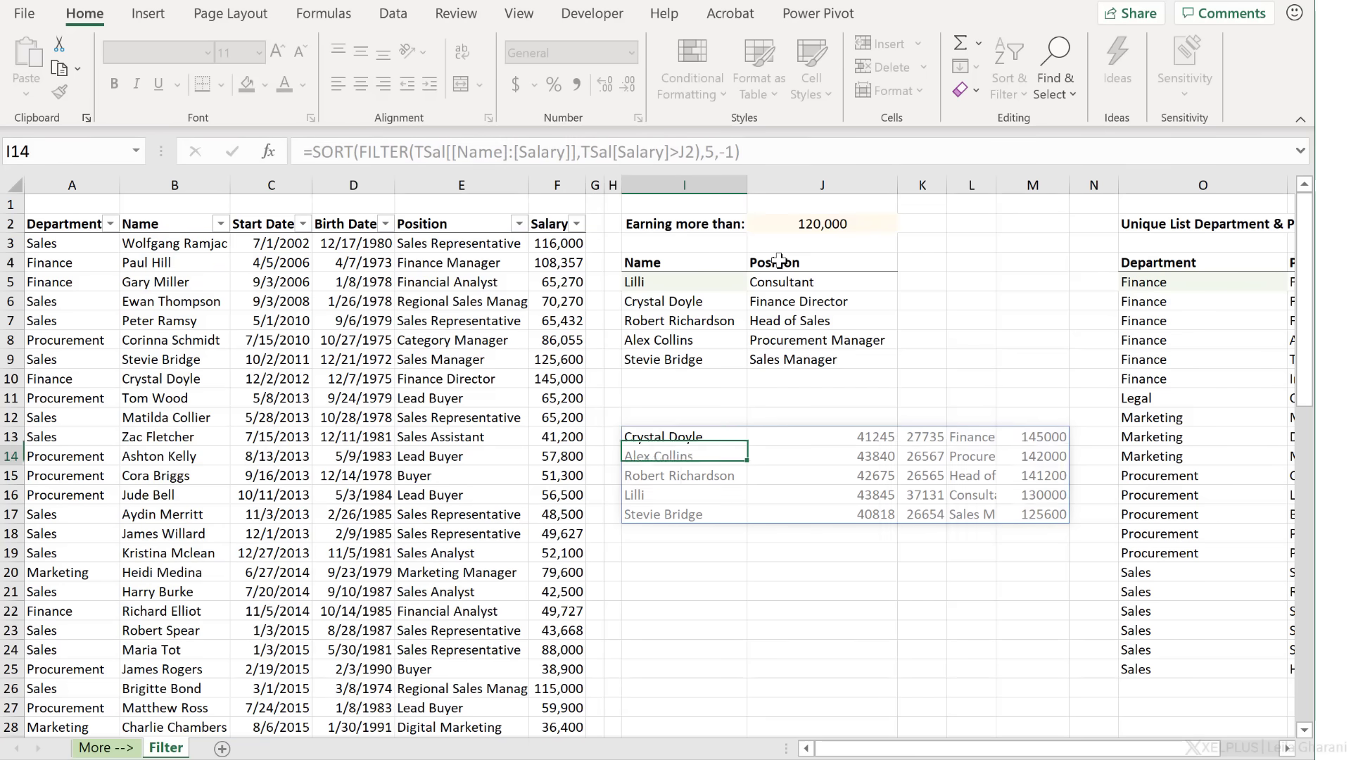
{"action": "key", "text": "Up"}
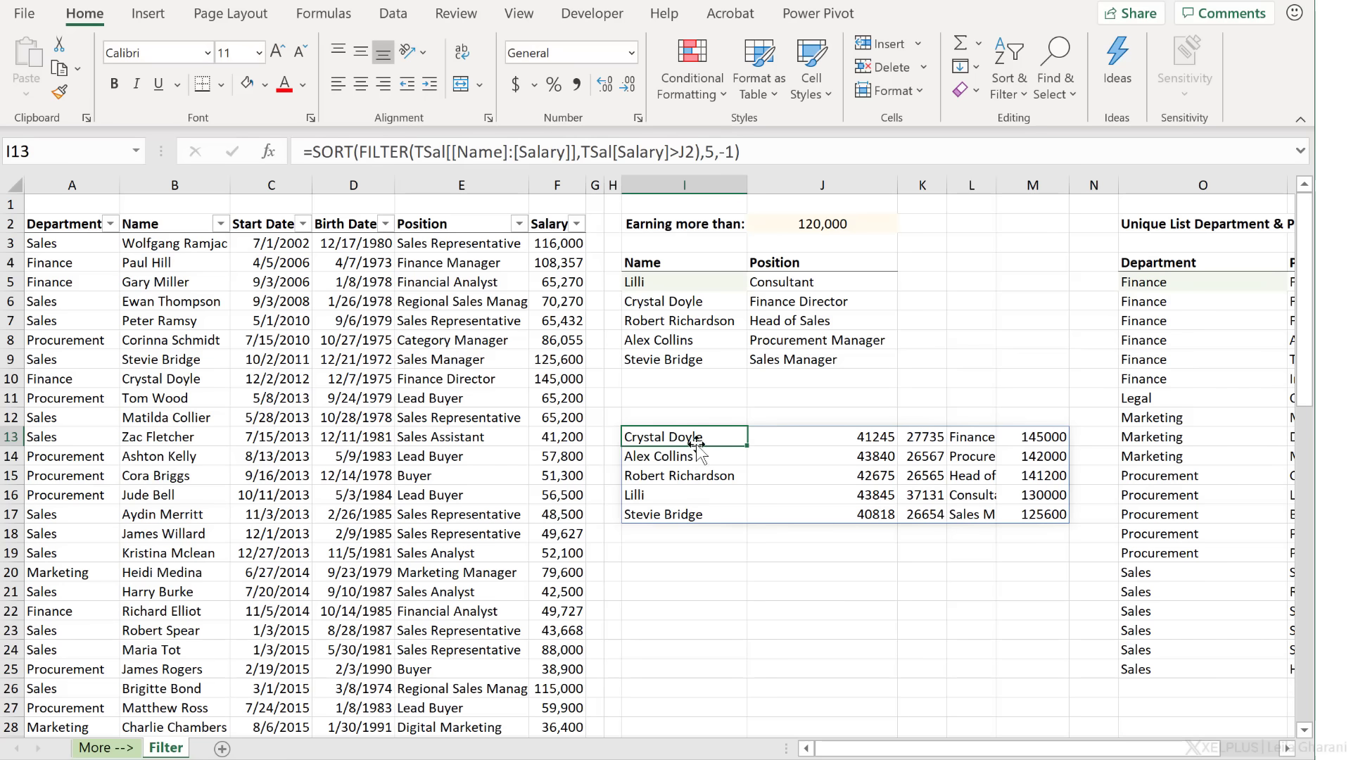
- Wrap the SORT formula in I13 in an outer FILTER with include array {1,0,0,1,0} to keep only Name and Position
{"action": "left_click", "coordinate": [315, 159]}
{"action": "type", "text": "filter("}
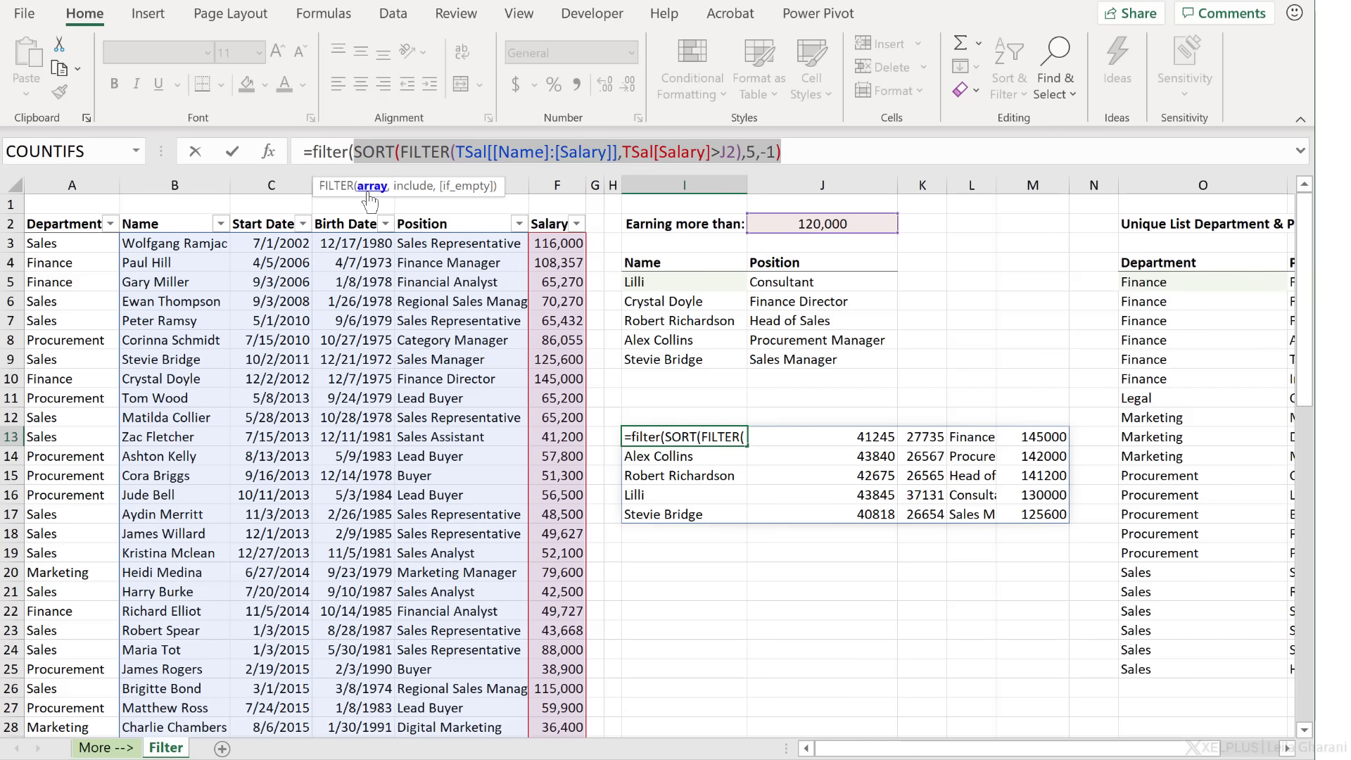
{"action": "left_click", "coordinate": [787, 141]}
{"action": "type", "text": ",{1,"}
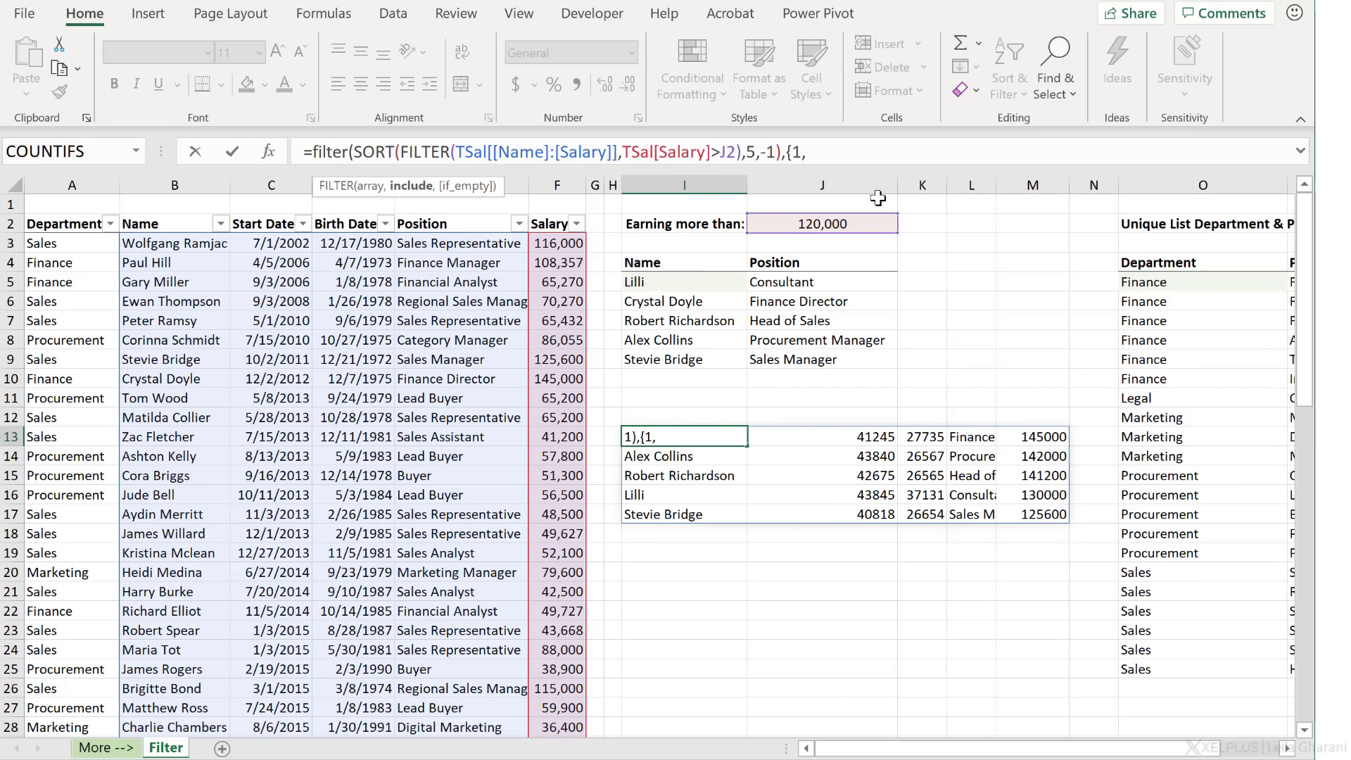
{"action": "type", "text": "0,0,1,0"}
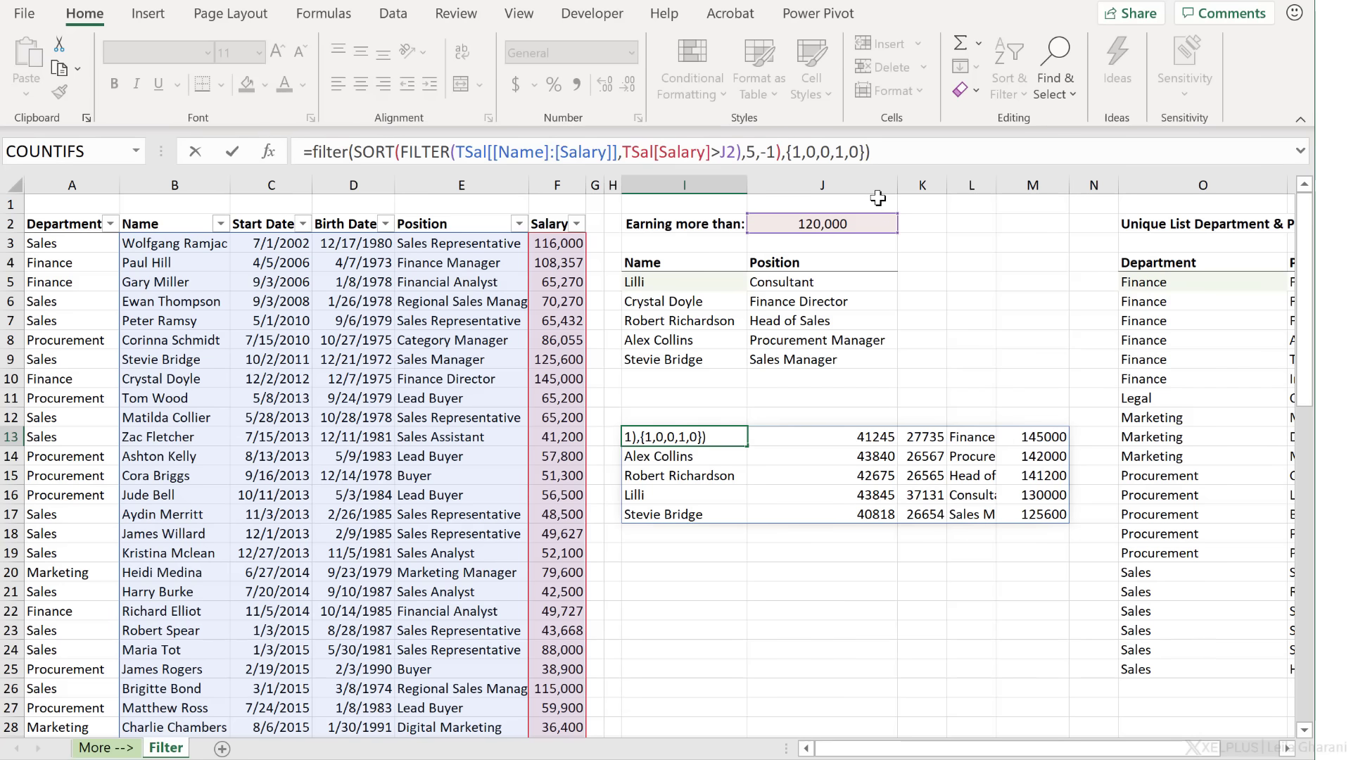
{"action": "key", "text": "Return"}
{"action": "key", "text": "Up"}
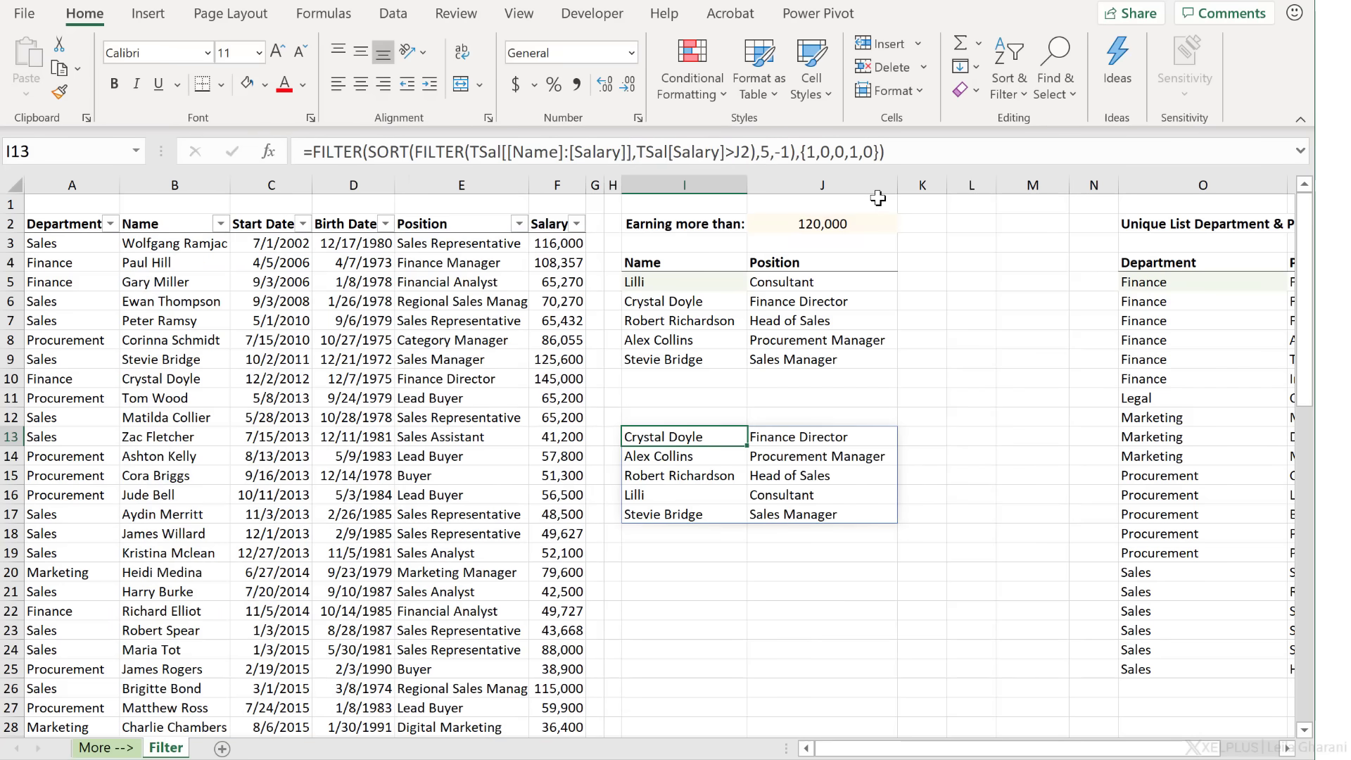